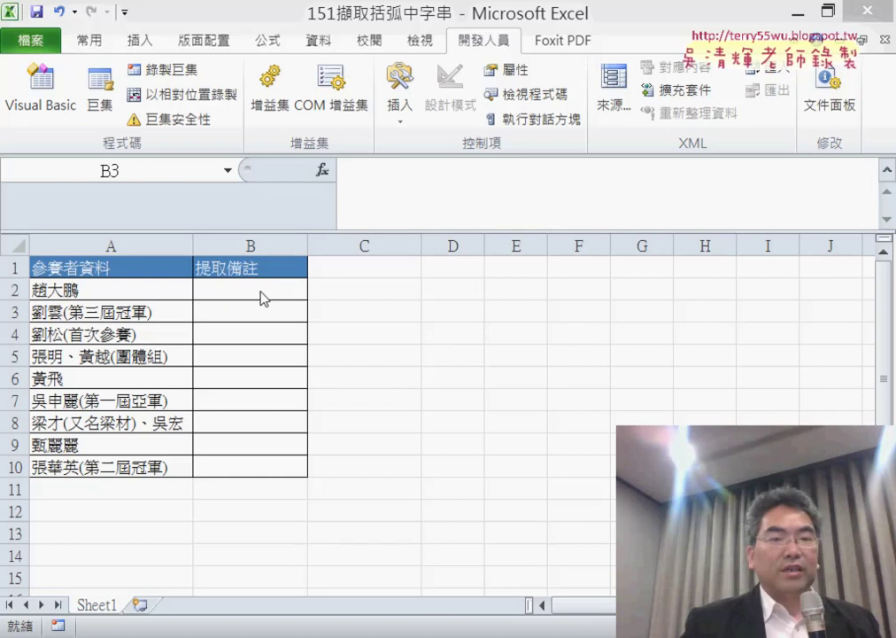
- Collapse the expanded formula bar back to a single line above the contestant list
click(888, 174)
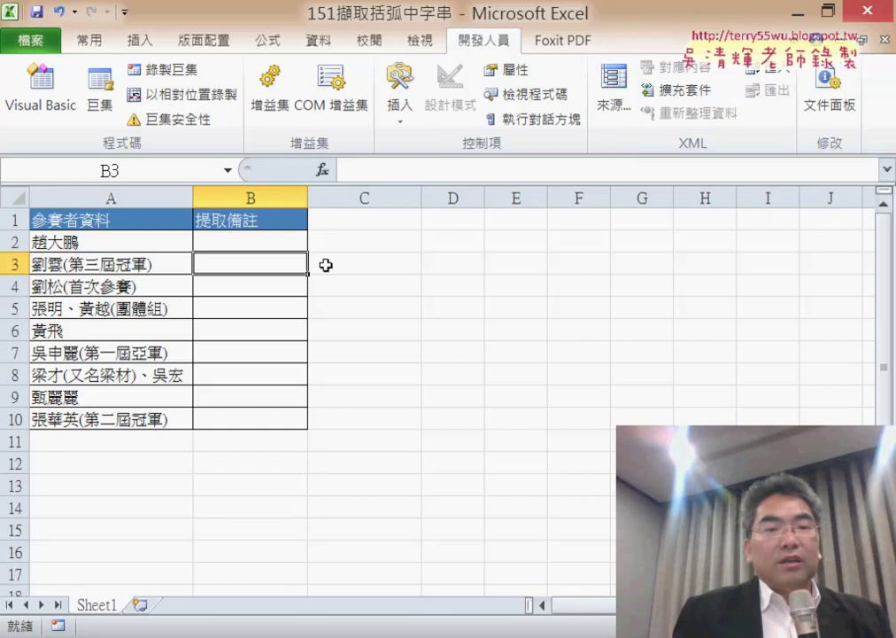
- Restore column B's extraction formula, expand the formula bar, and mark both FINDs against A3's parentheses
key(Left)
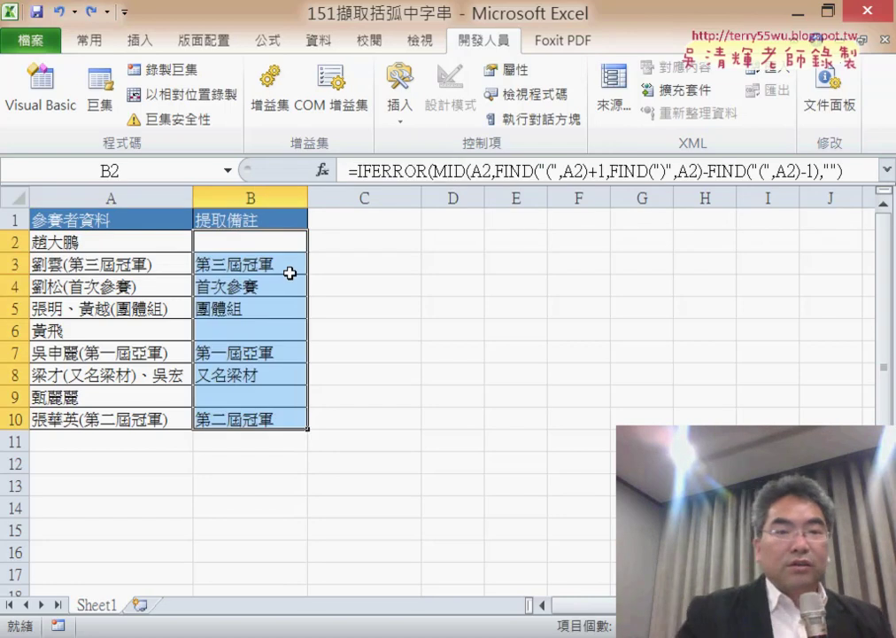
click(888, 171)
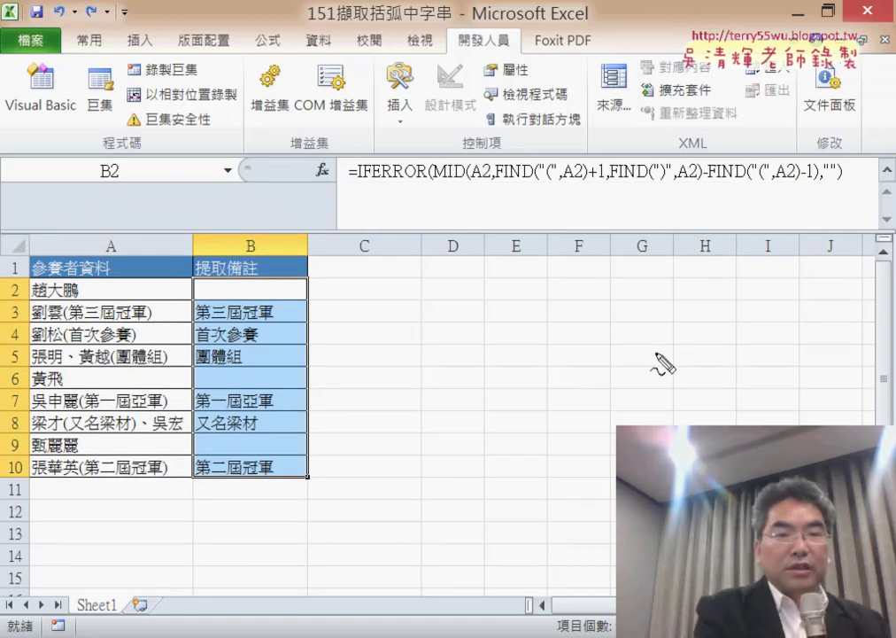
drag(501, 180, 542, 190)
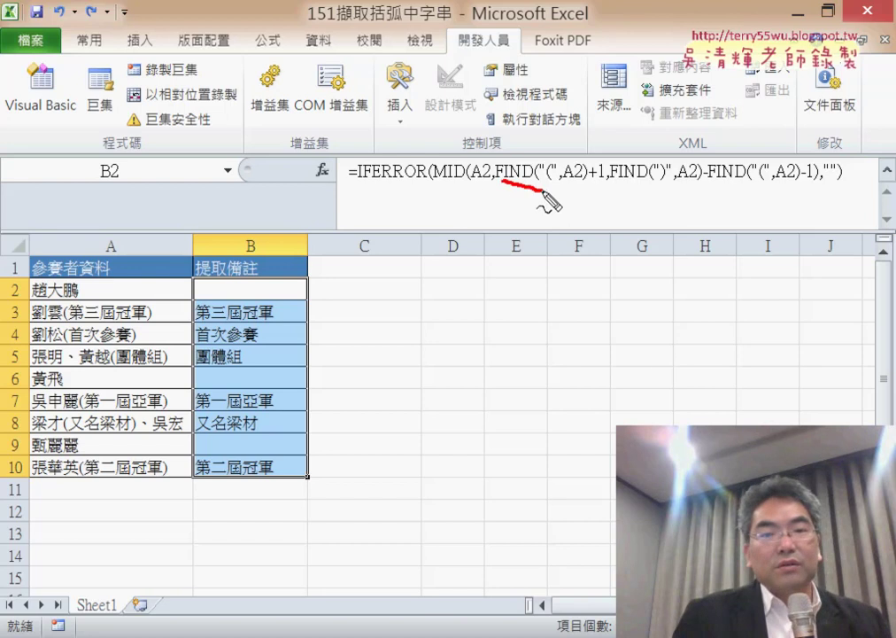
drag(61, 301, 67, 337)
drag(709, 180, 744, 184)
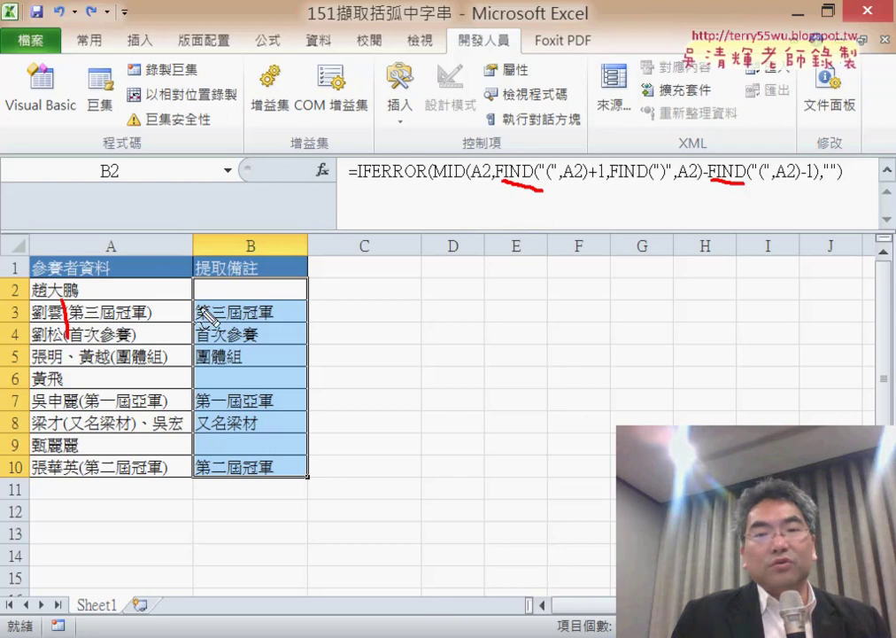
drag(148, 302, 149, 335)
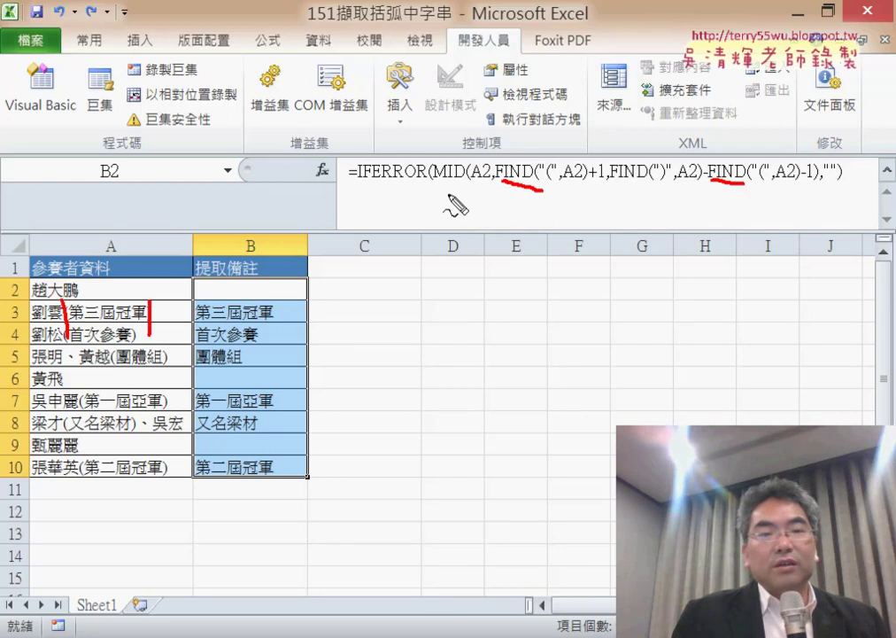
- Annotate MID and IFERROR, draw an arrow from A3's note to B3, then clear the marks
drag(434, 181, 473, 182)
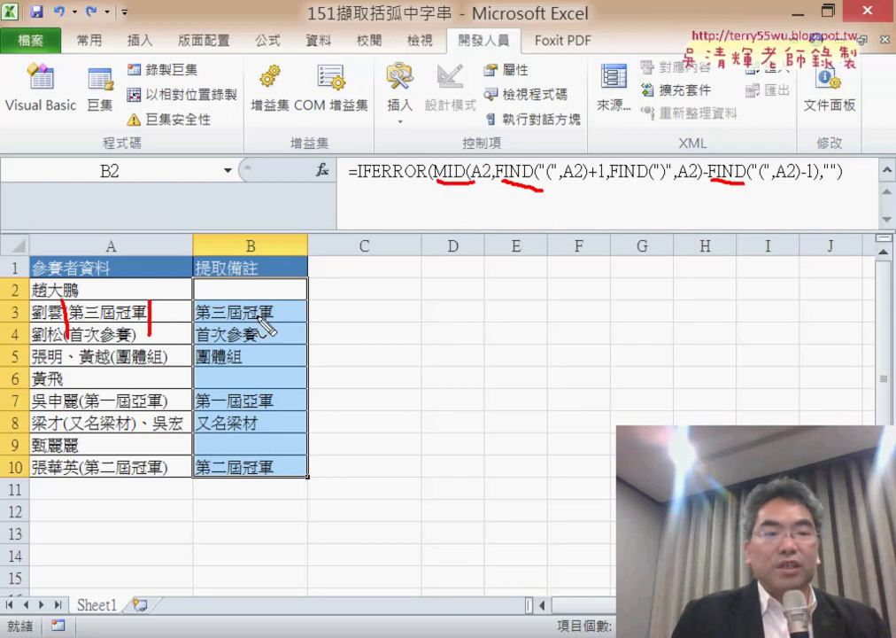
mouse_move(124, 295)
mouse_down()
mouse_move(241, 307)
mouse_move(252, 288)
mouse_up()
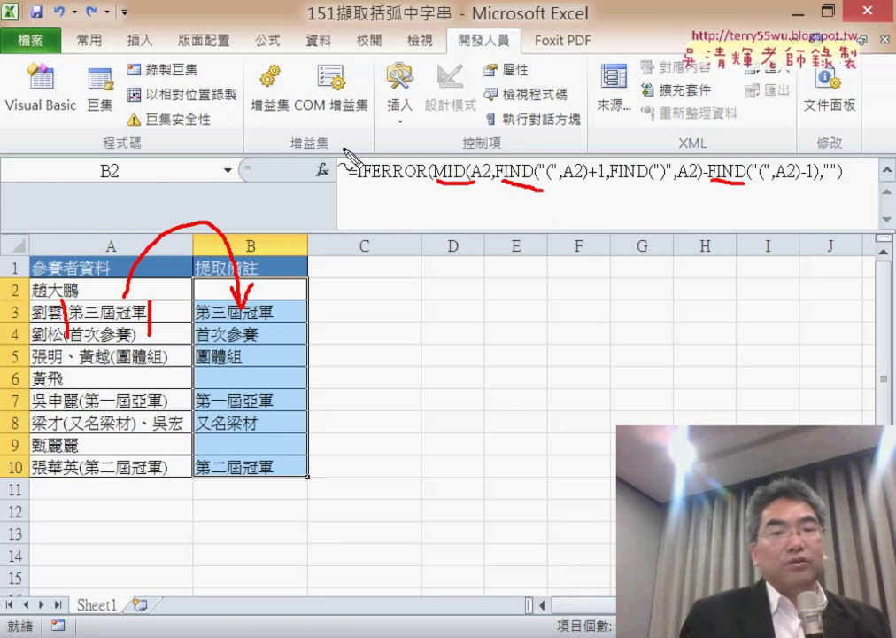
drag(359, 185, 429, 192)
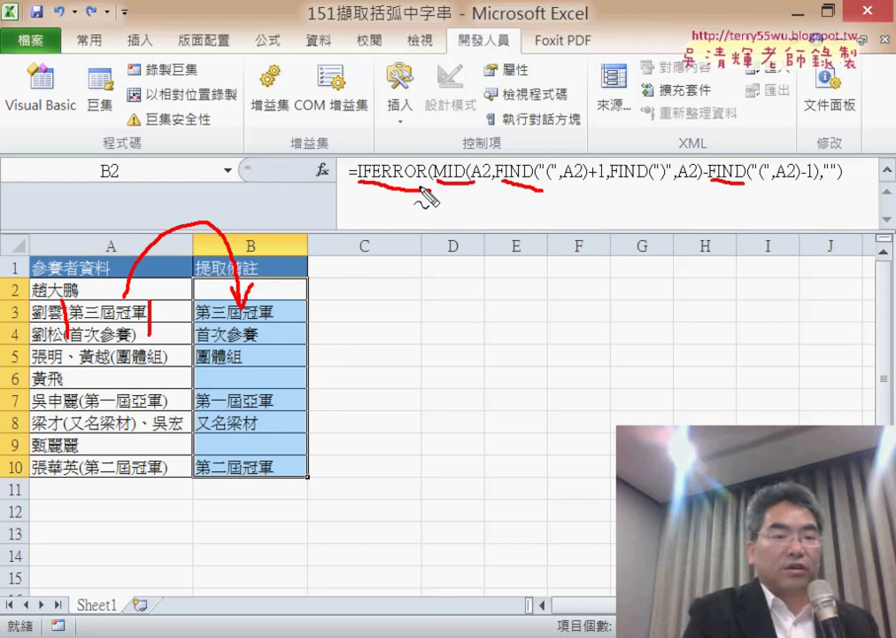
key(Escape)
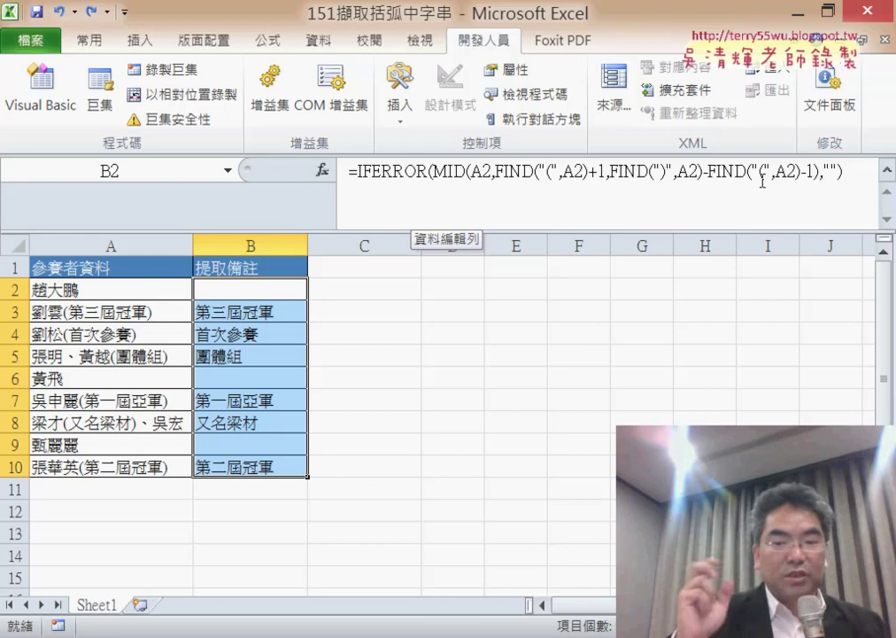
- Clear B2:B10, narrow column C, and enter headers 前括弧, 後括弧, 資料, 過濾錯誤 in D1:G1
key(Delete)
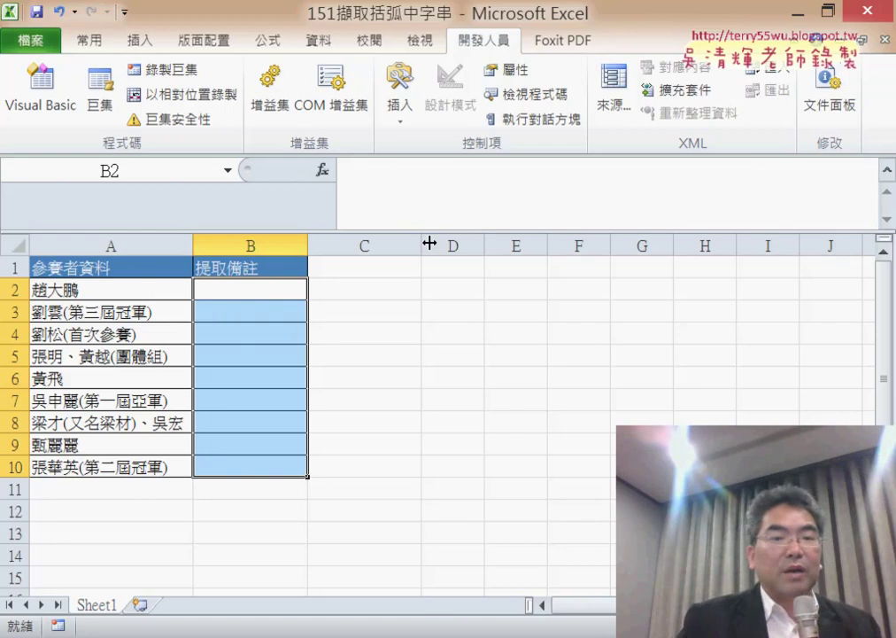
drag(422, 241, 348, 240)
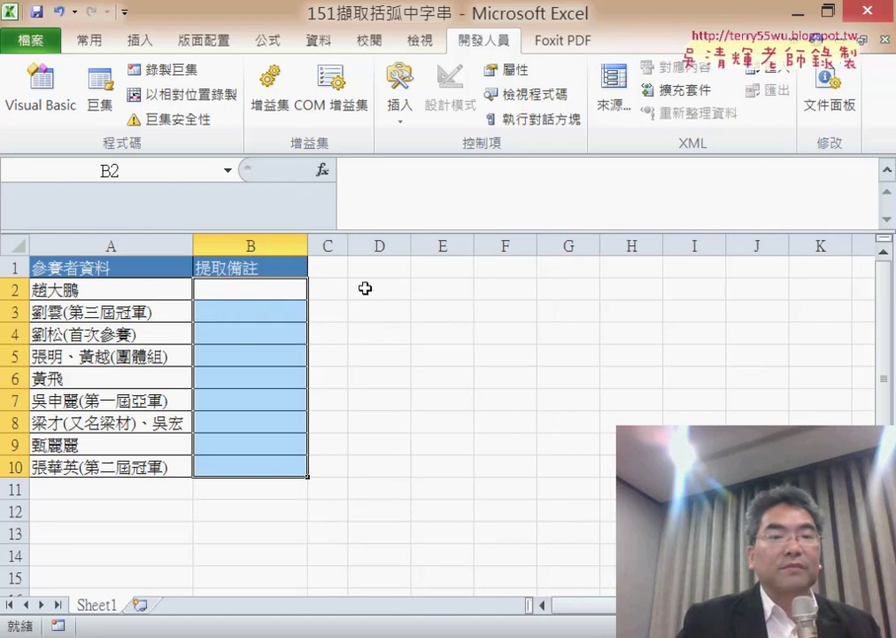
click(378, 270)
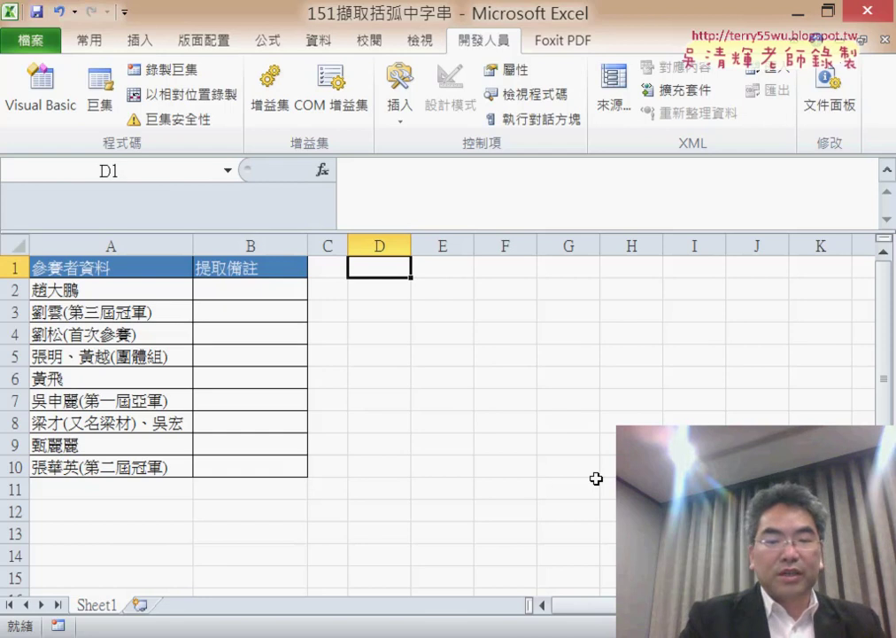
text(前)
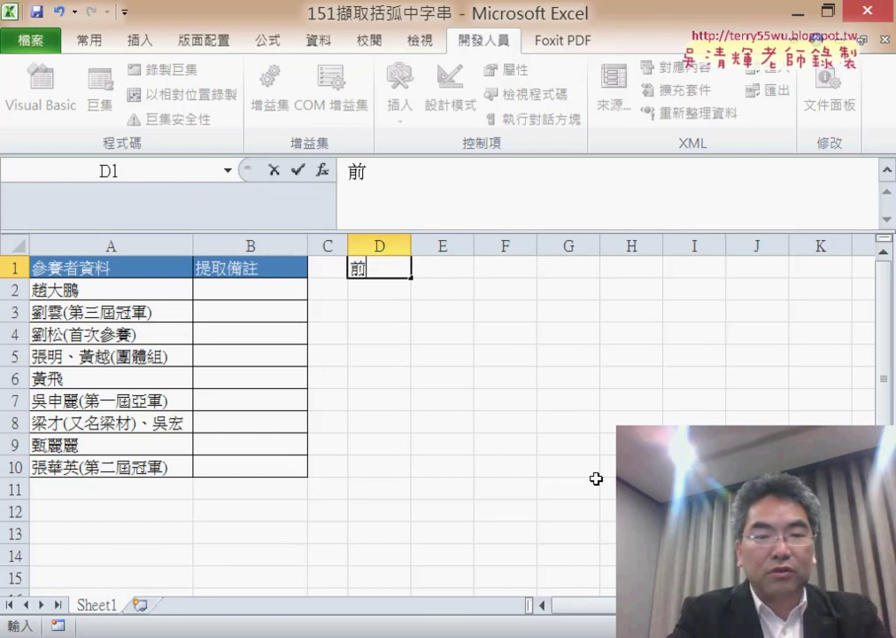
text(括弧)
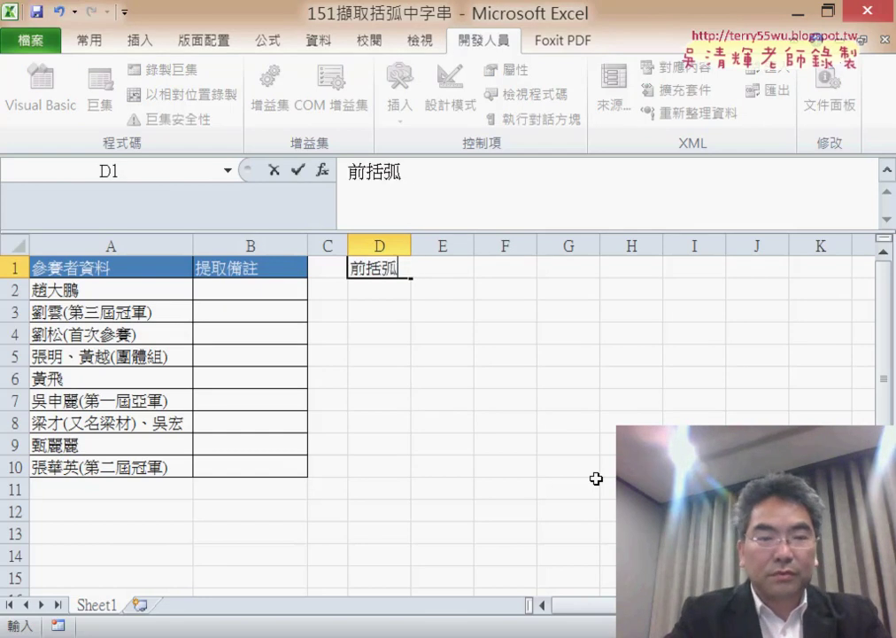
key(Tab)
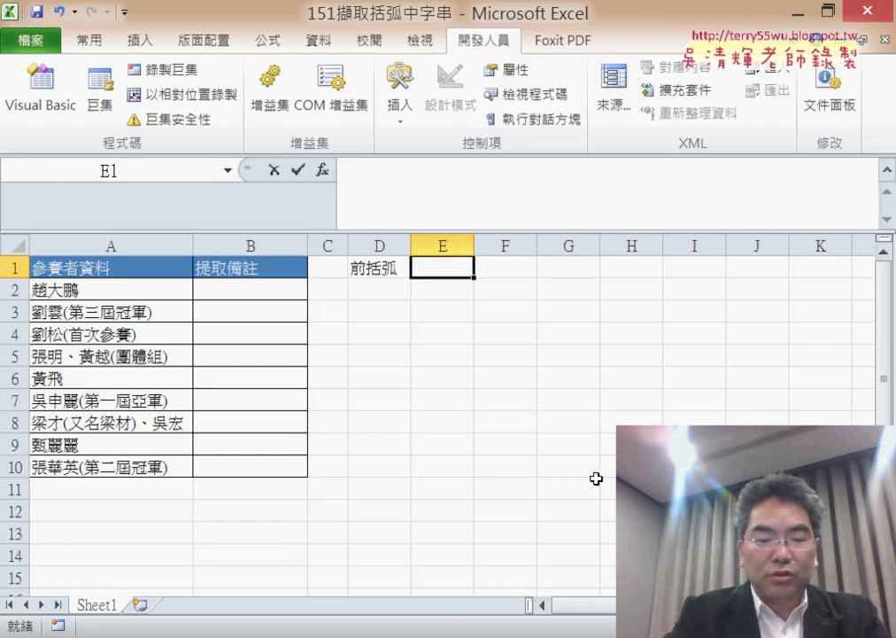
text(後《括弧)
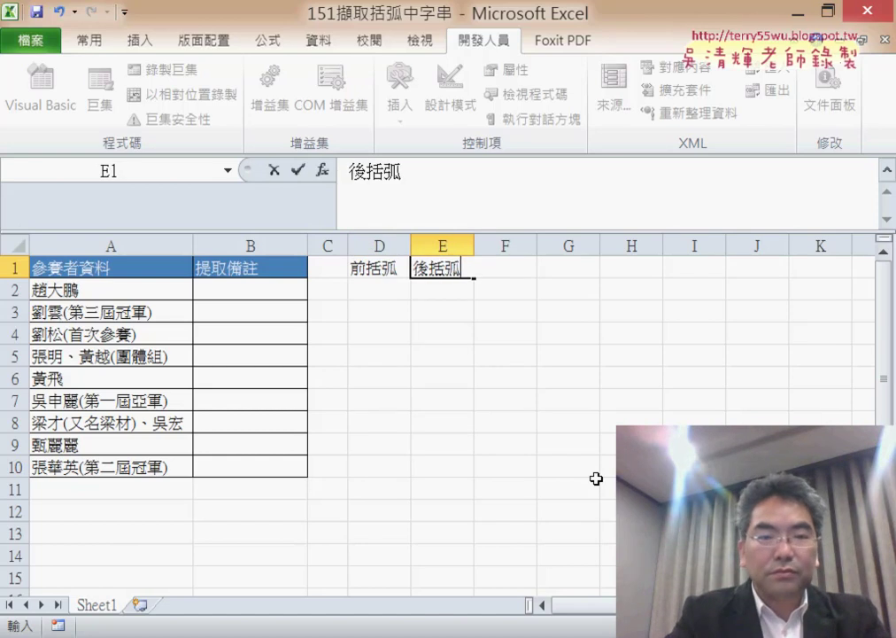
key(Tab)
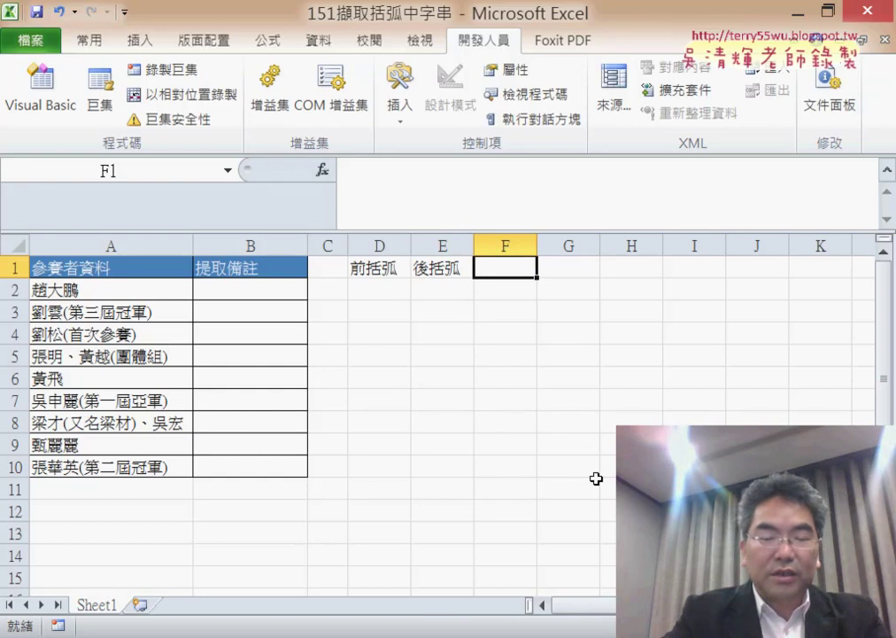
text(資ㄌㄧ)
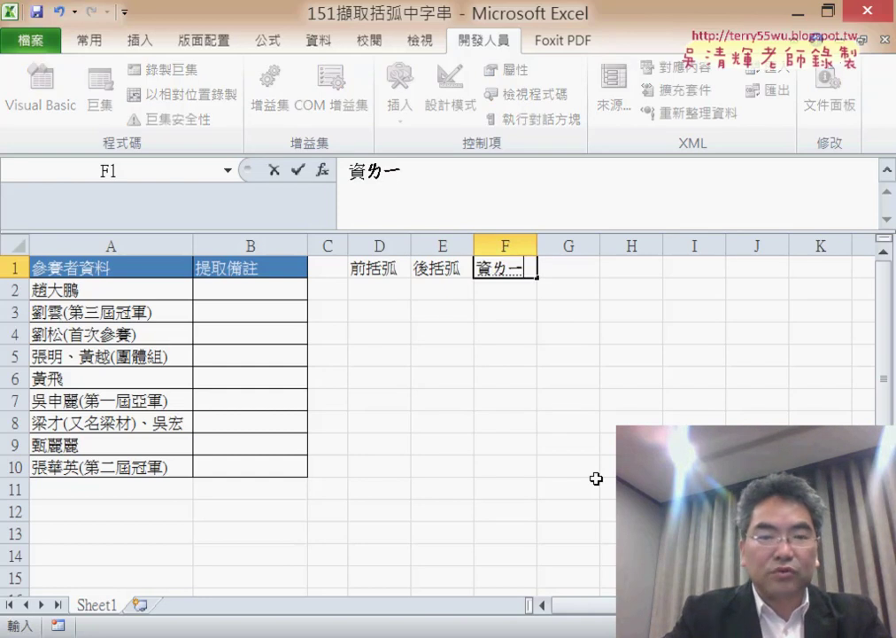
text(料)
key(Tab)
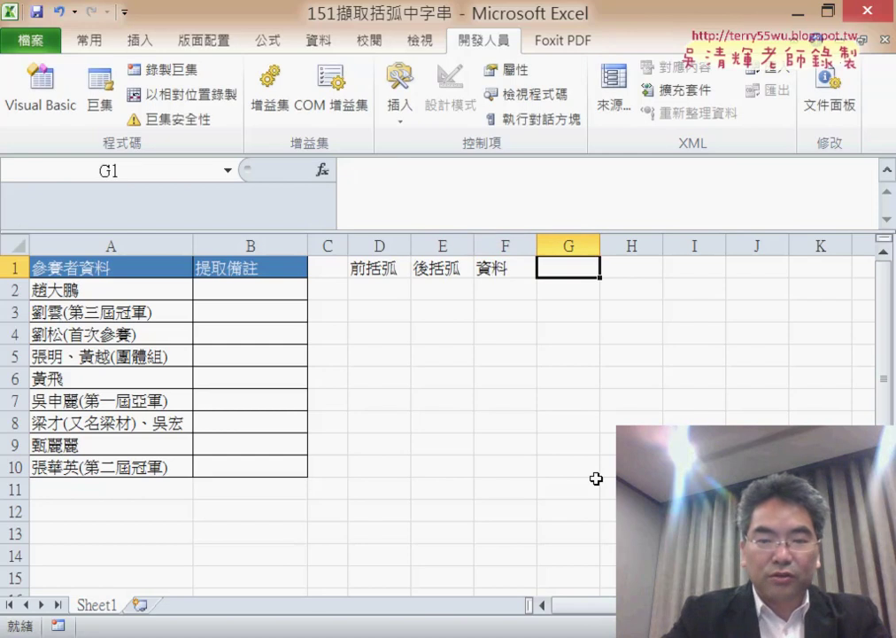
text(ㄍㄨㄛ過)
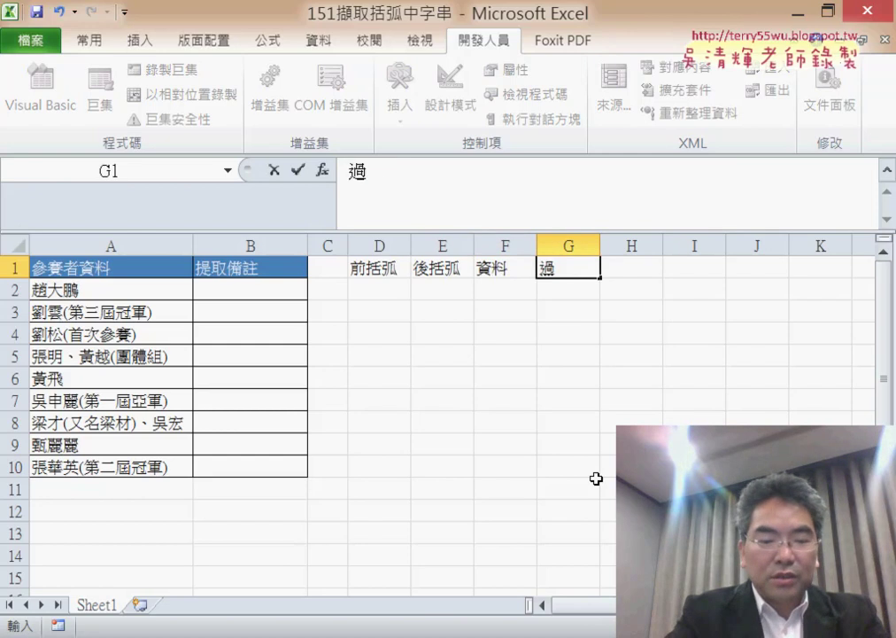
text(ㄌ濾)
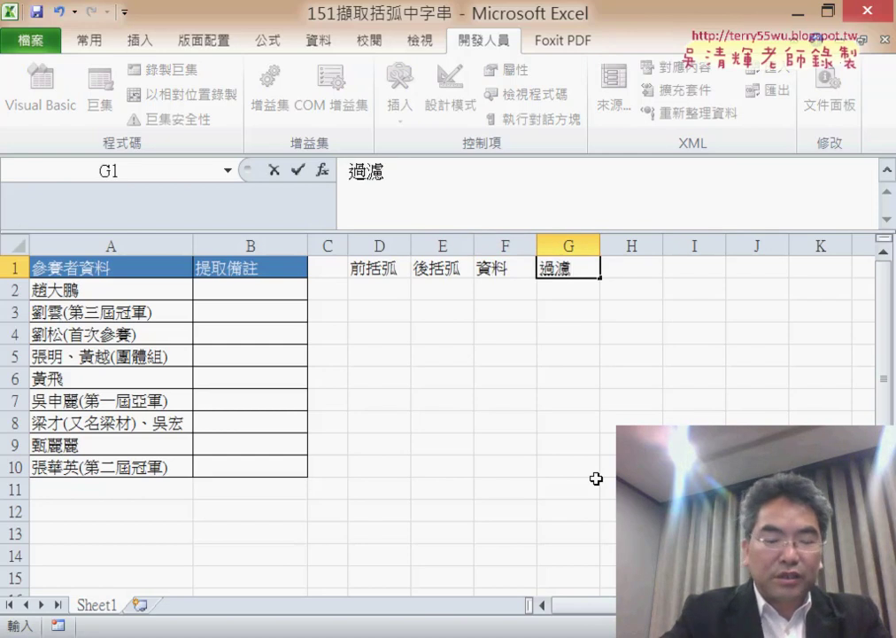
text(錯)
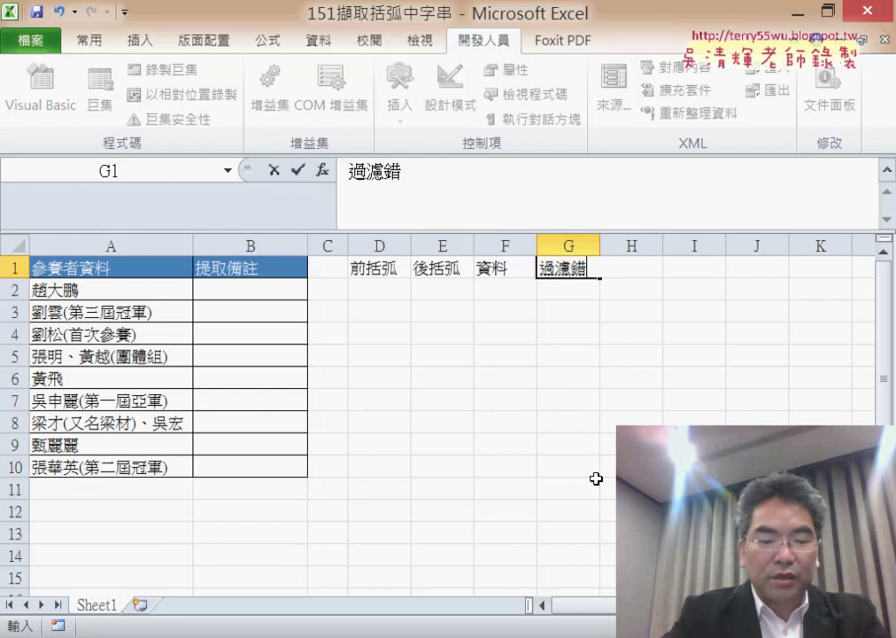
text(誤)
key(Return)
key(Return)
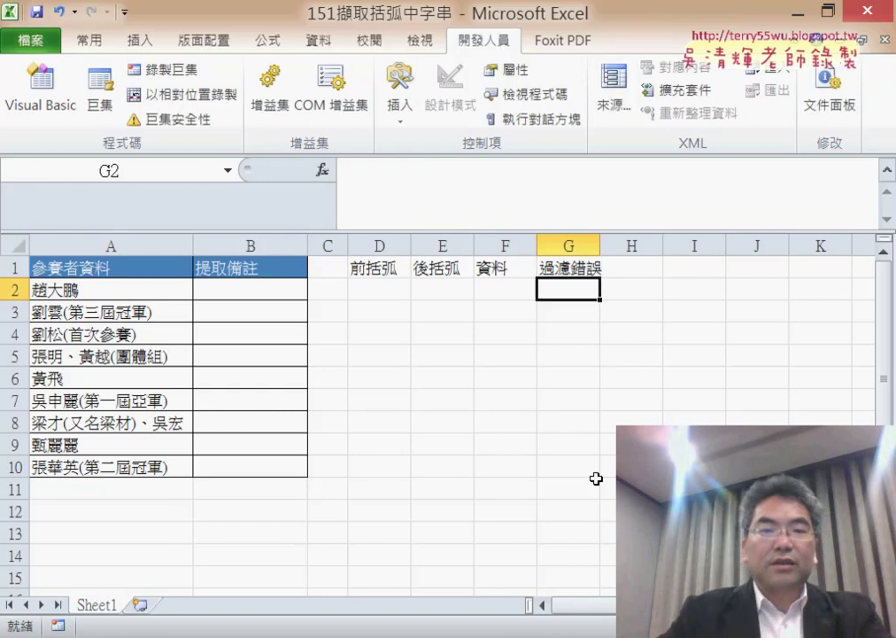
click(286, 268)
click(91, 41)
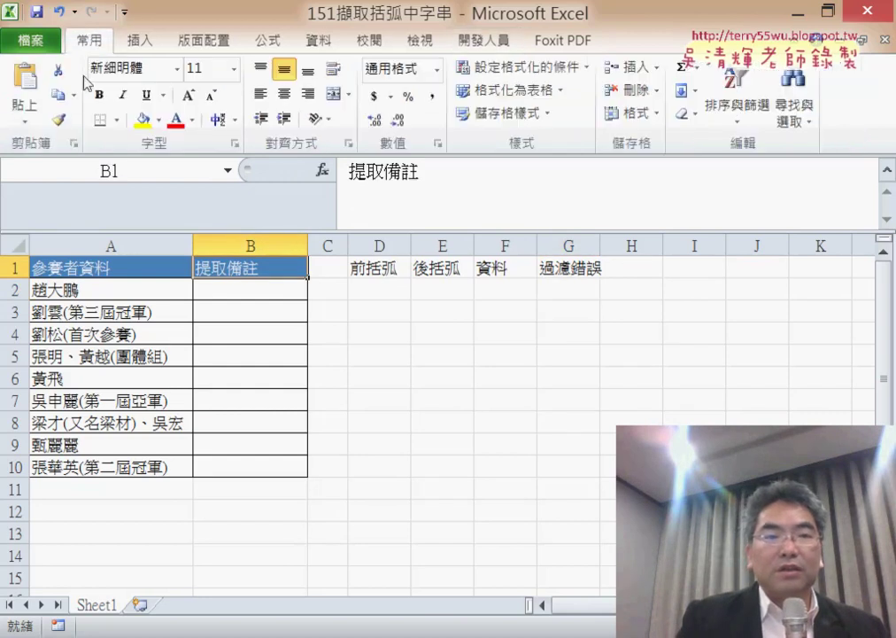
click(59, 119)
drag(356, 271, 563, 261)
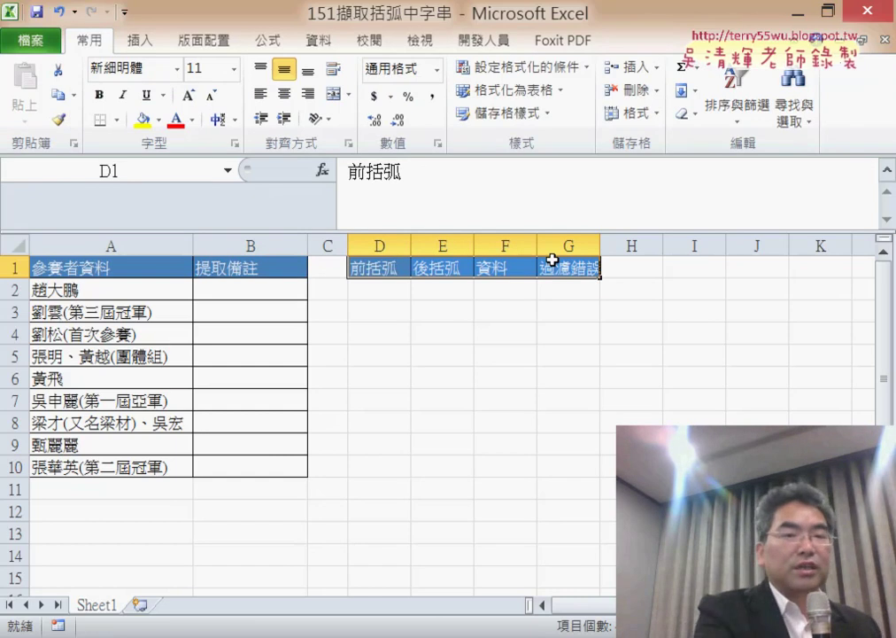
double_click(600, 242)
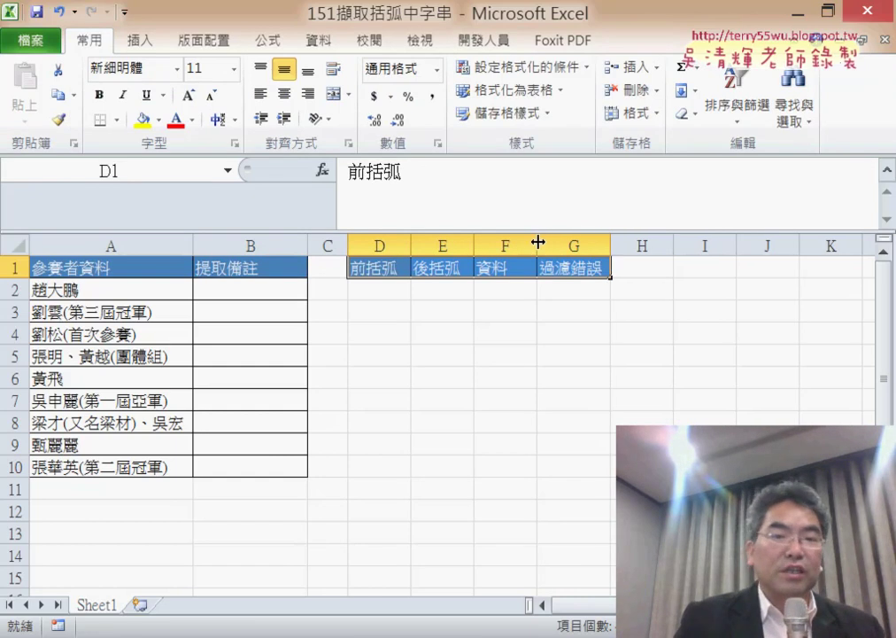
click(372, 289)
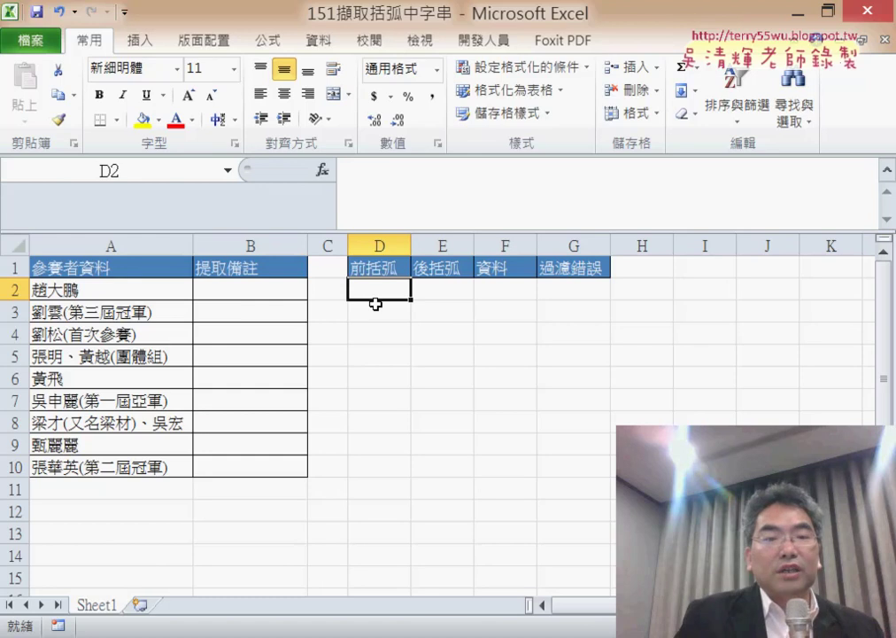
click(382, 315)
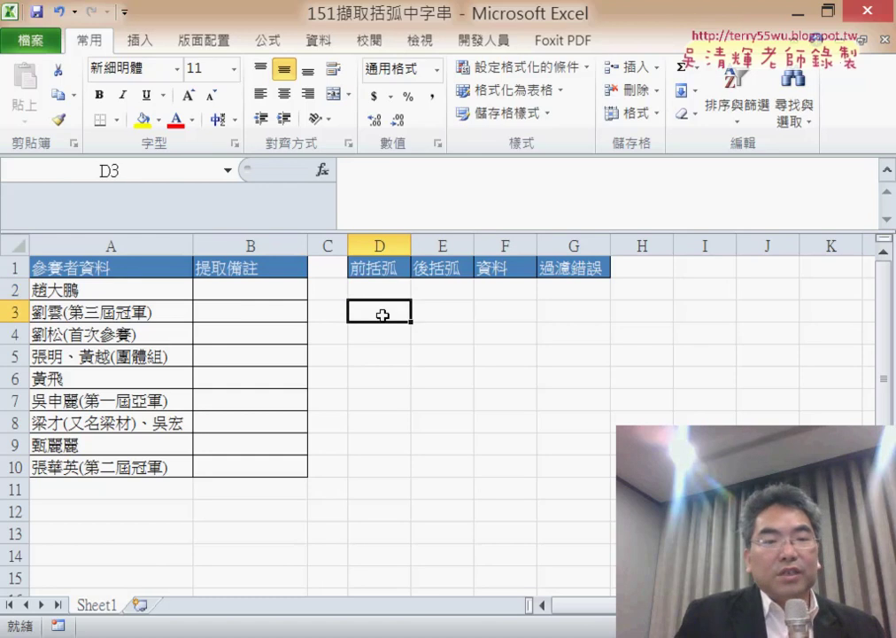
click(886, 170)
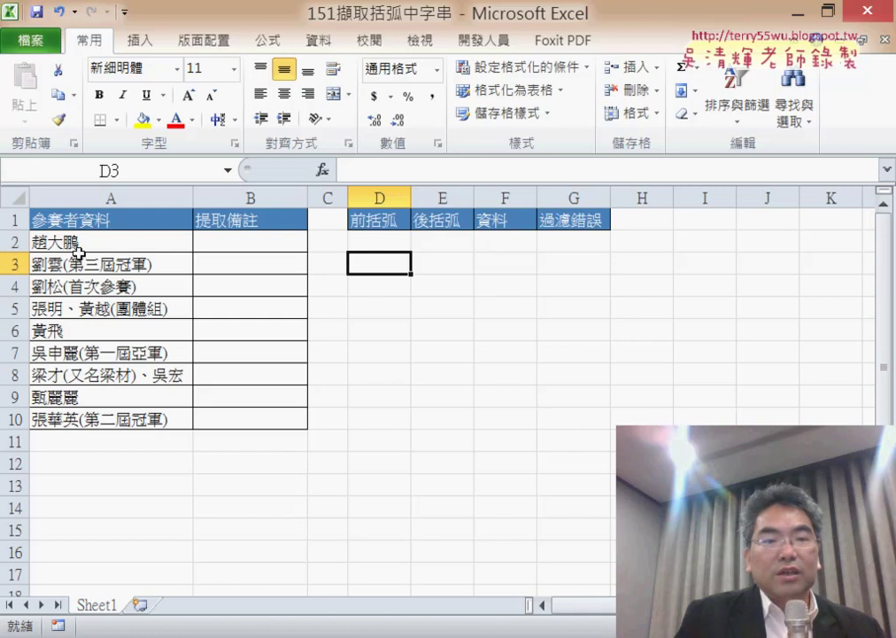
click(378, 239)
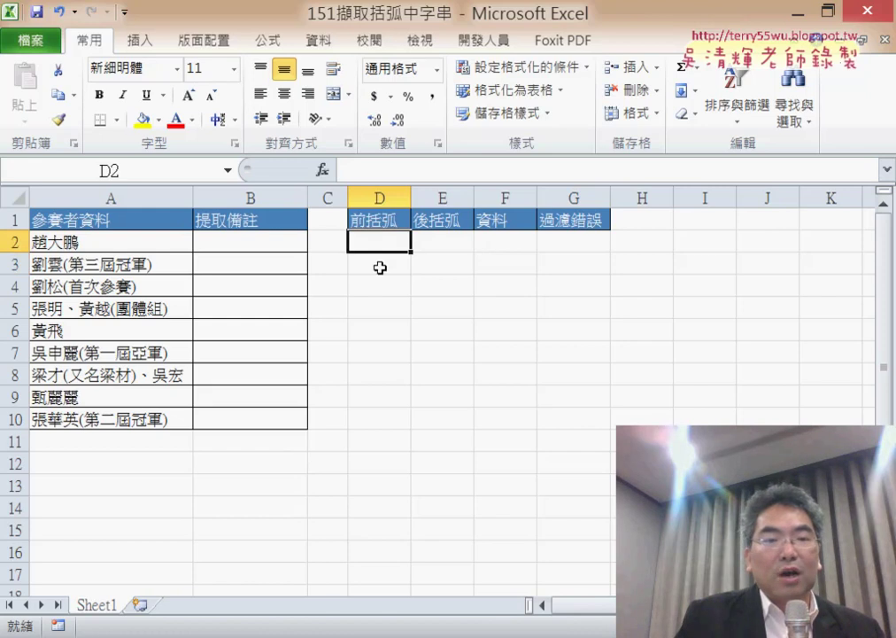
click(379, 265)
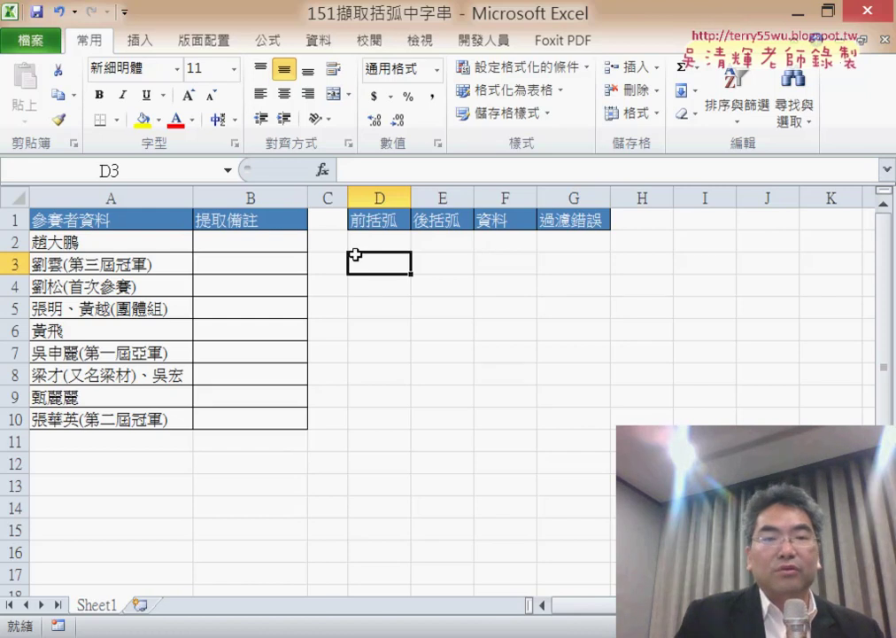
- Open Insert Function for D3 and filter the list to the 文字 (Text) category
click(324, 170)
drag(341, 271, 386, 110)
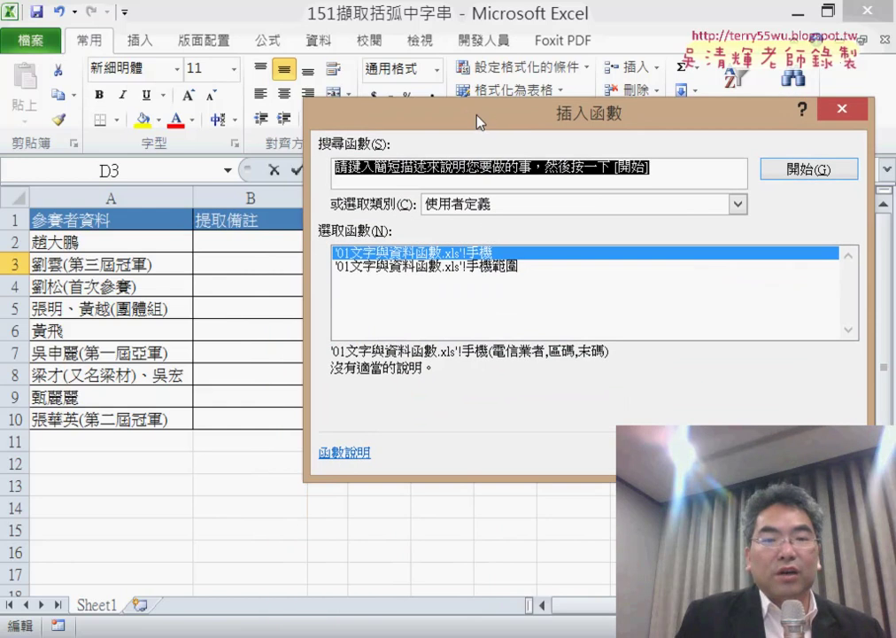
click(498, 205)
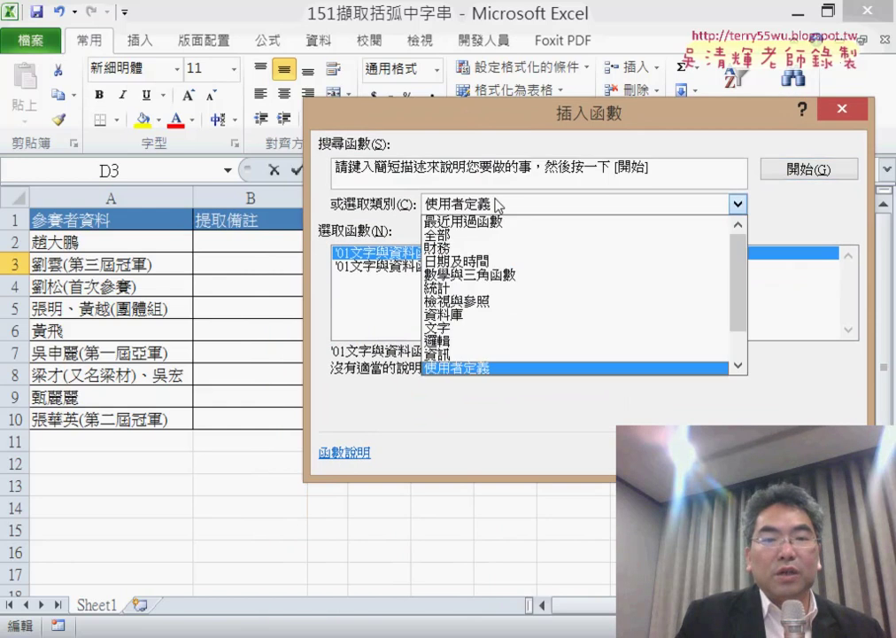
click(482, 328)
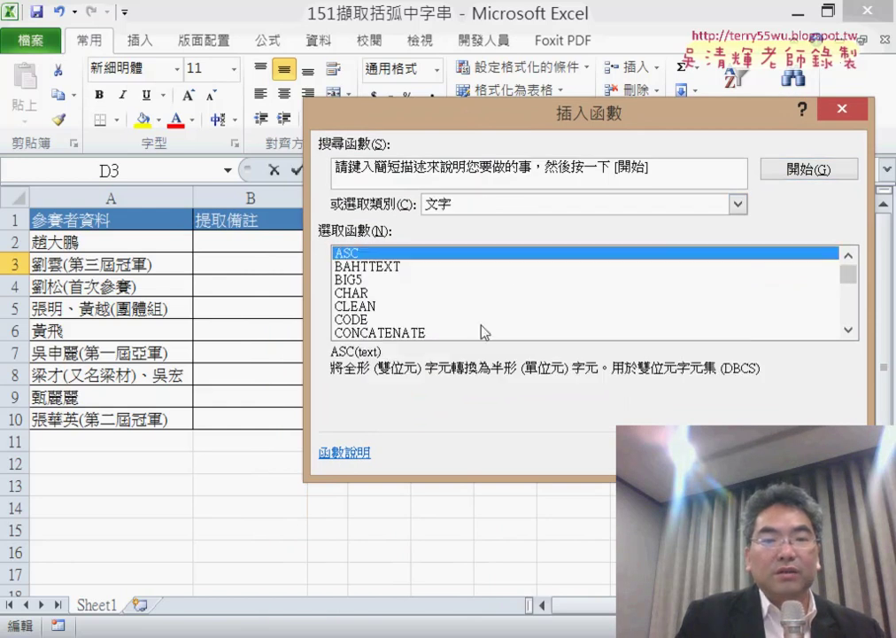
click(848, 330)
click(848, 331)
scroll(625, 314, down, 1)
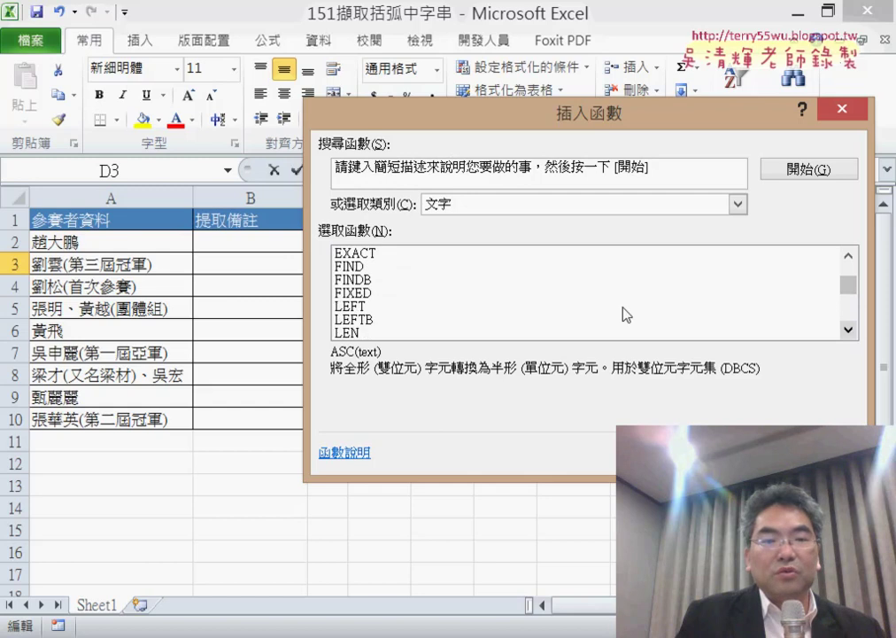
- Read the FIND, ASC and BIG5 descriptions, then choose CHAR to enter its arguments
click(379, 268)
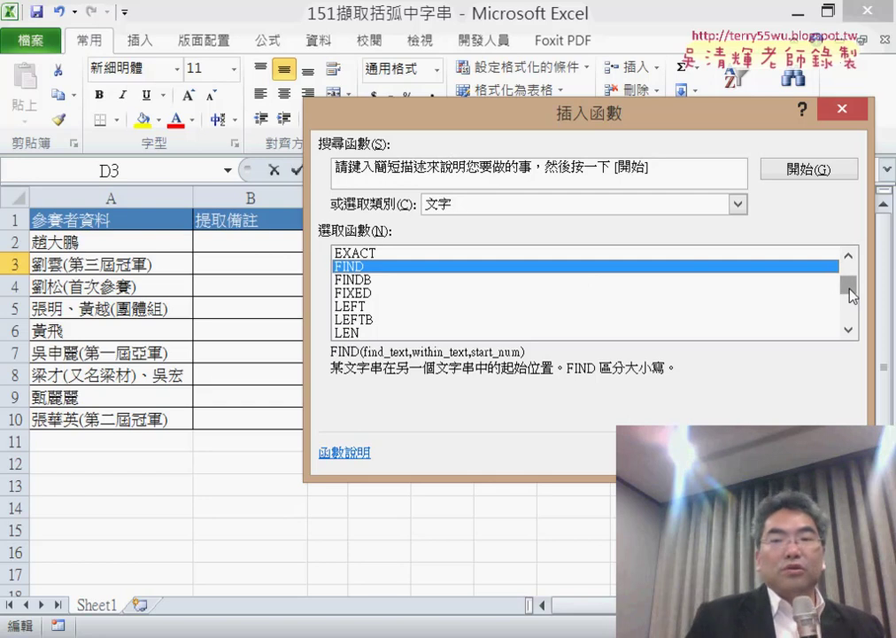
drag(852, 295, 853, 261)
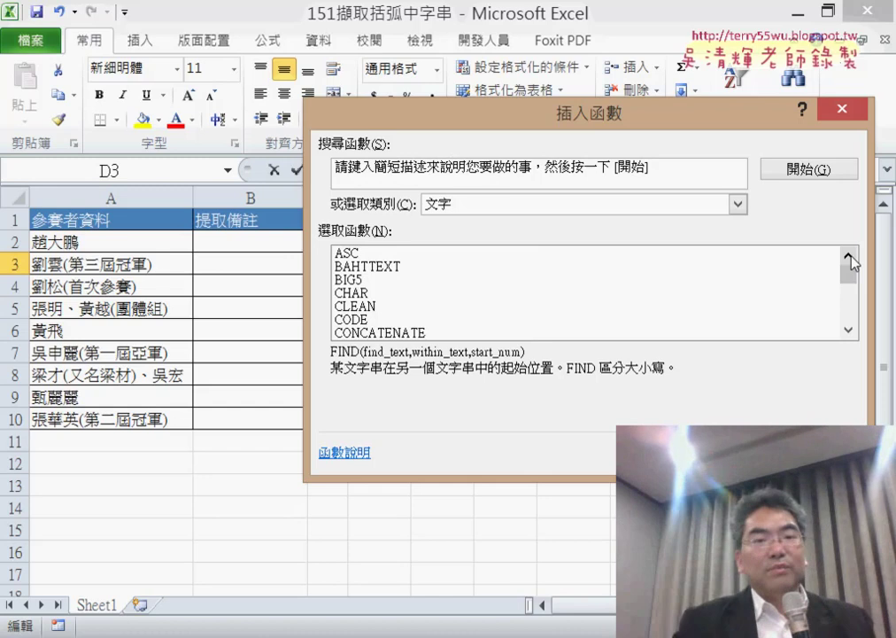
click(648, 255)
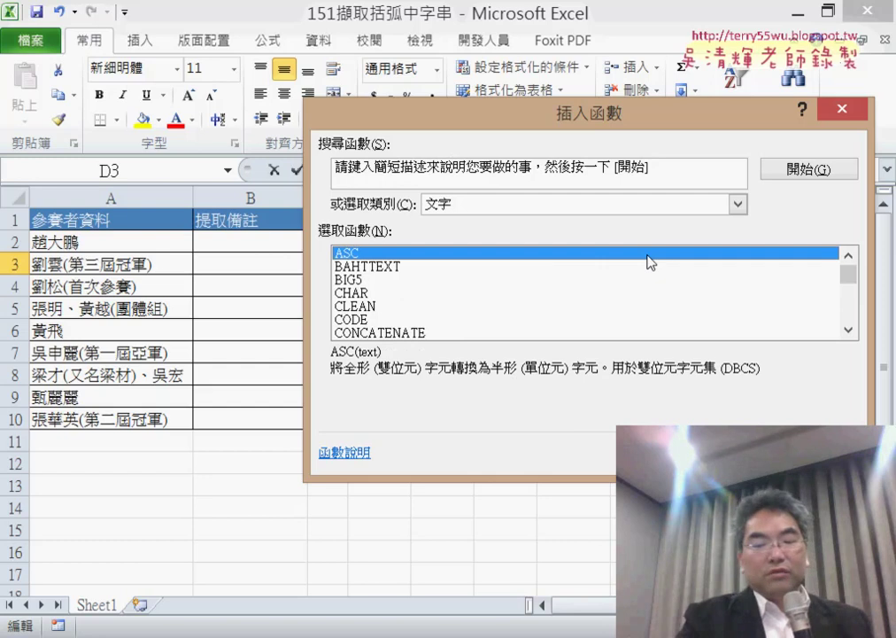
key(Down)
key(Down)
key(Up)
key(Up)
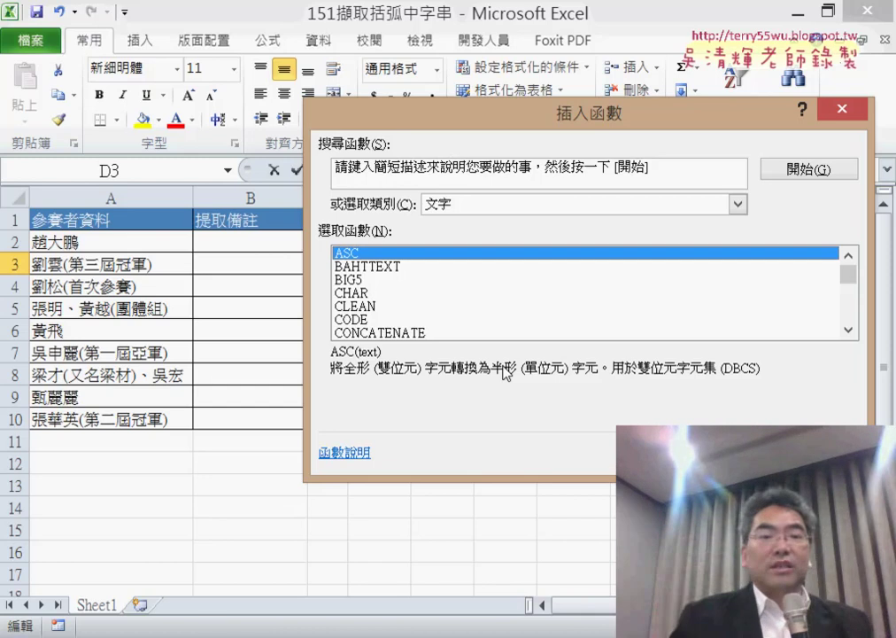
click(376, 280)
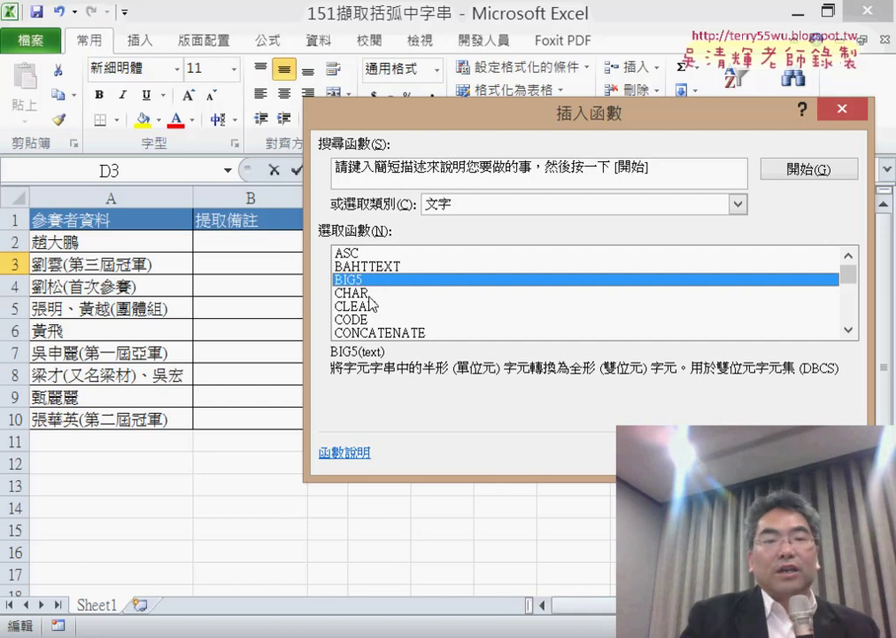
click(370, 296)
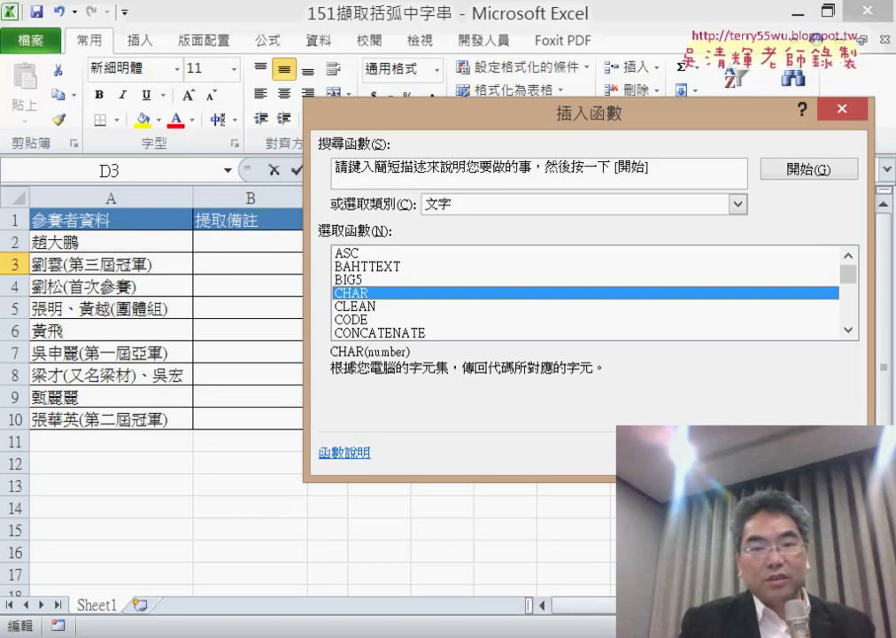
key(Return)
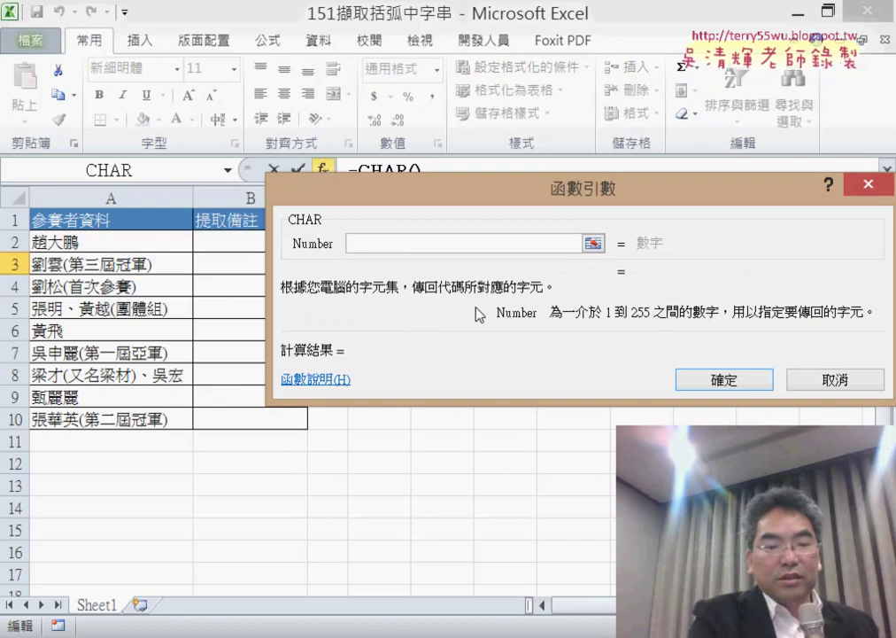
- Enter =CHAR(65) in D3 to show it returns A, then delete it
text(6)
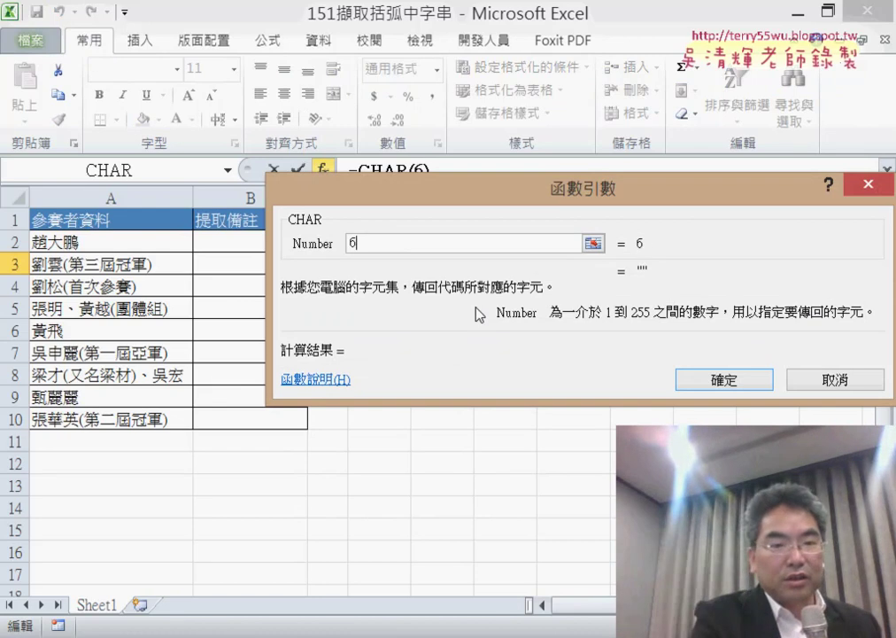
text(5)
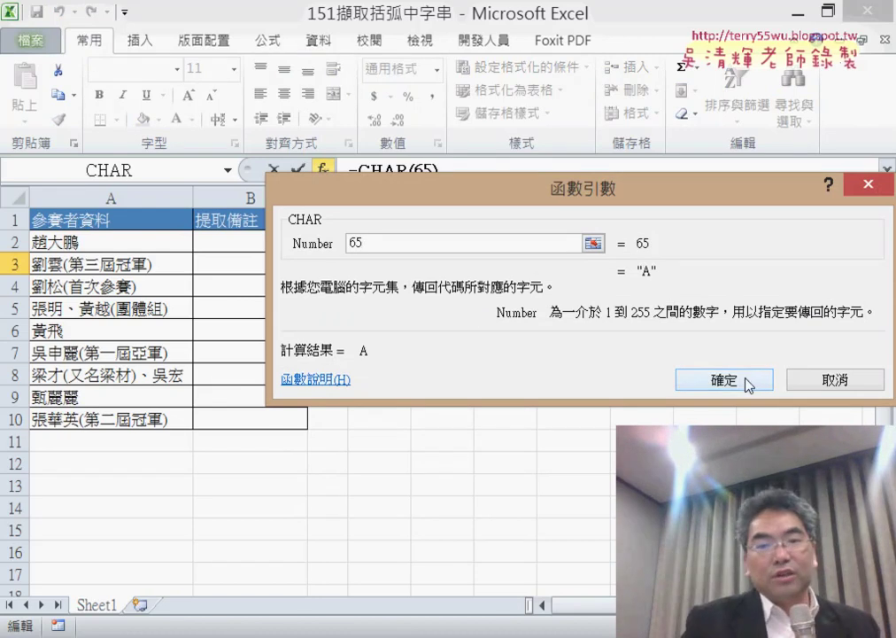
click(746, 382)
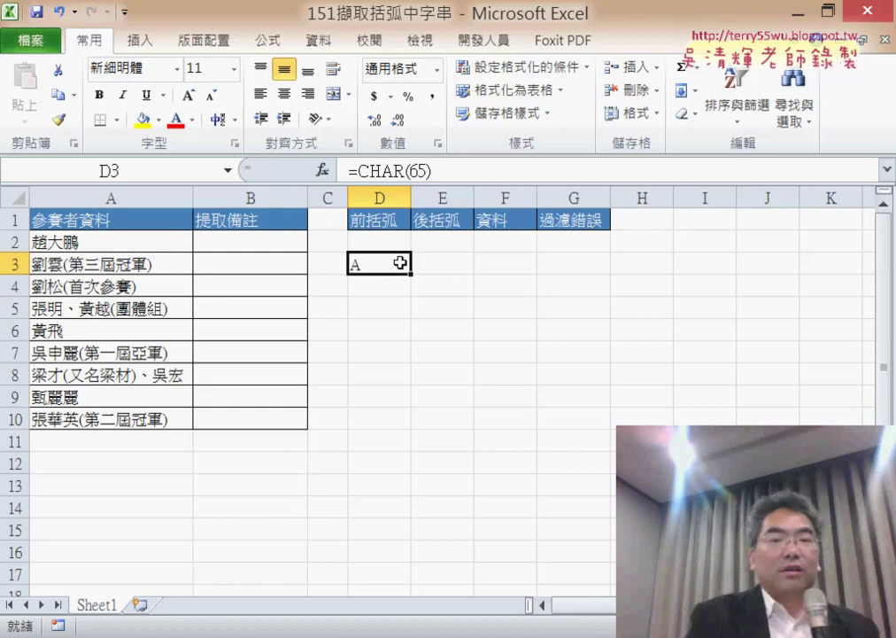
key(Delete)
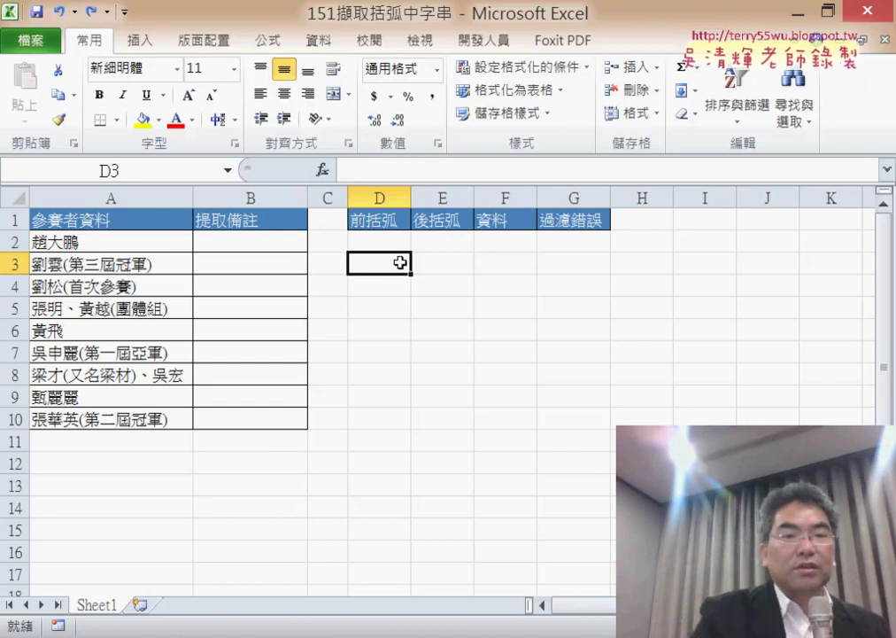
- Compare the CLEAN, FIND and SEARCH descriptions among text functions, then select FIND for D3
click(322, 170)
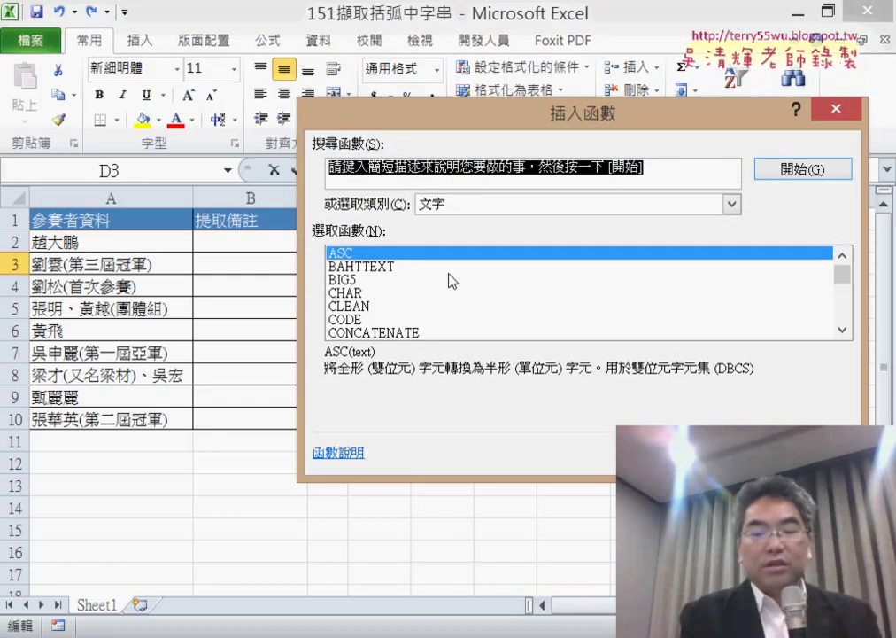
key(Tab)
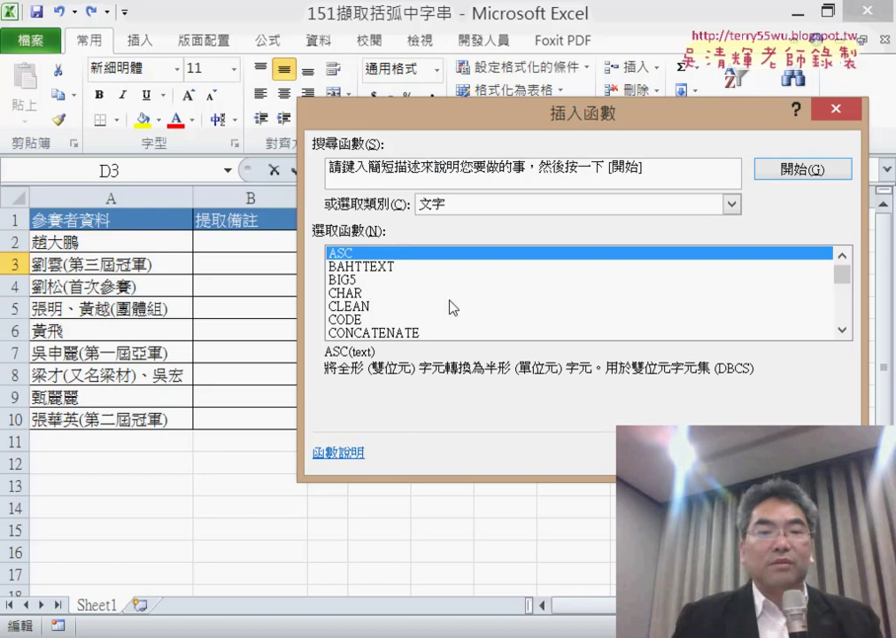
click(452, 306)
drag(843, 274, 842, 282)
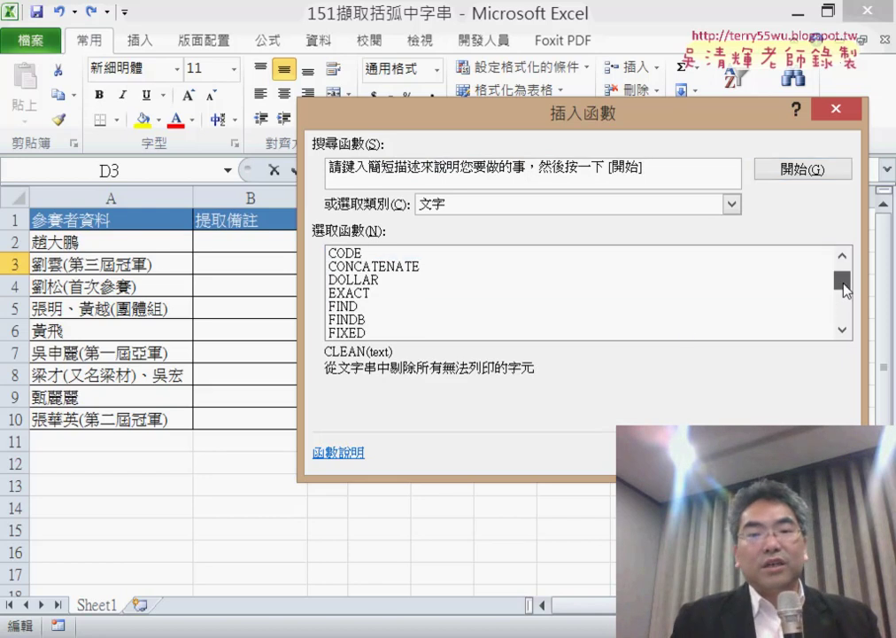
click(364, 295)
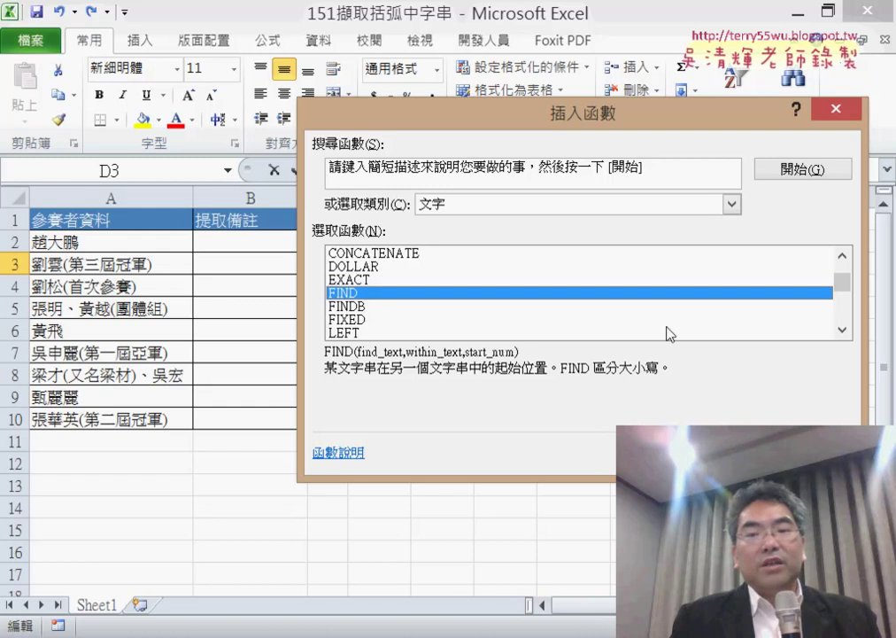
drag(843, 281, 847, 311)
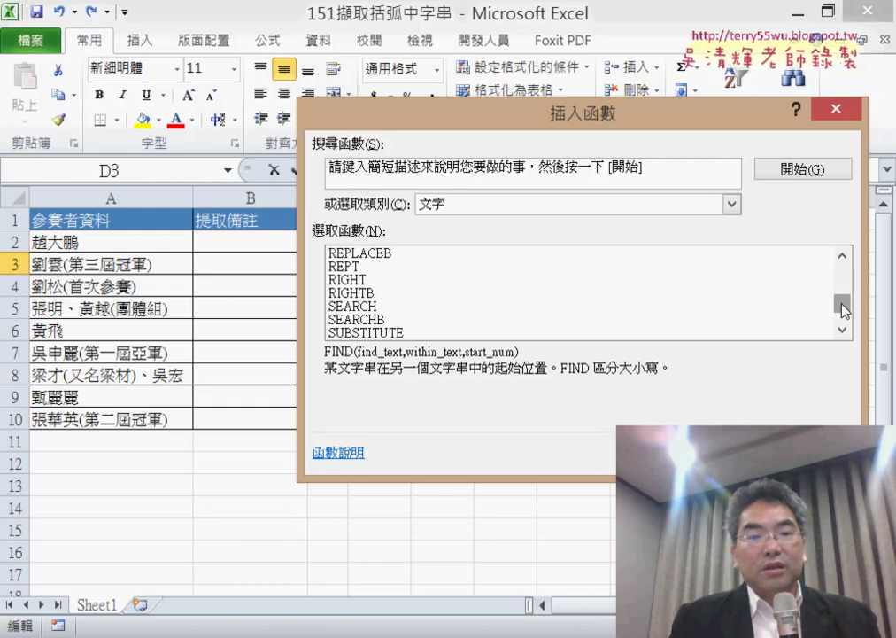
click(410, 309)
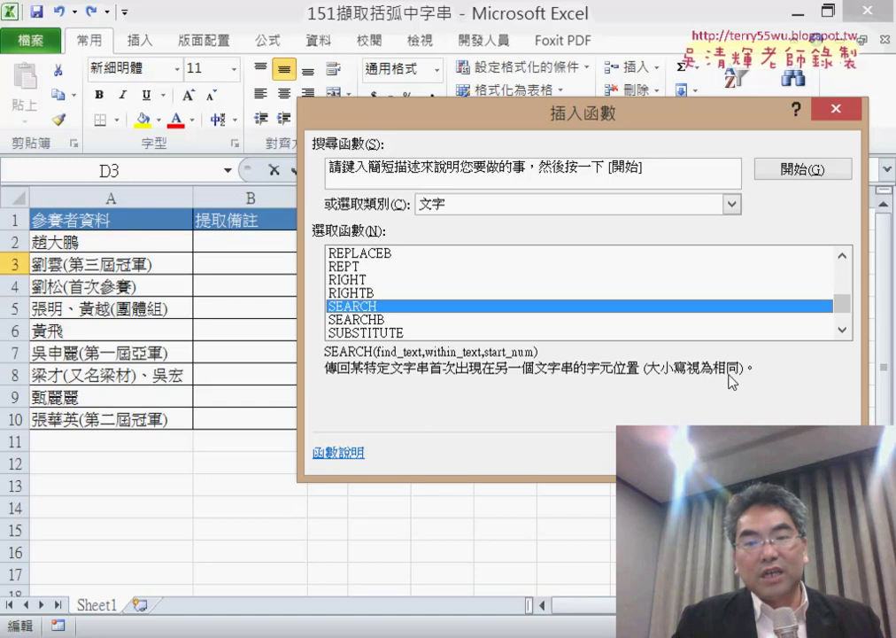
drag(847, 263, 848, 263)
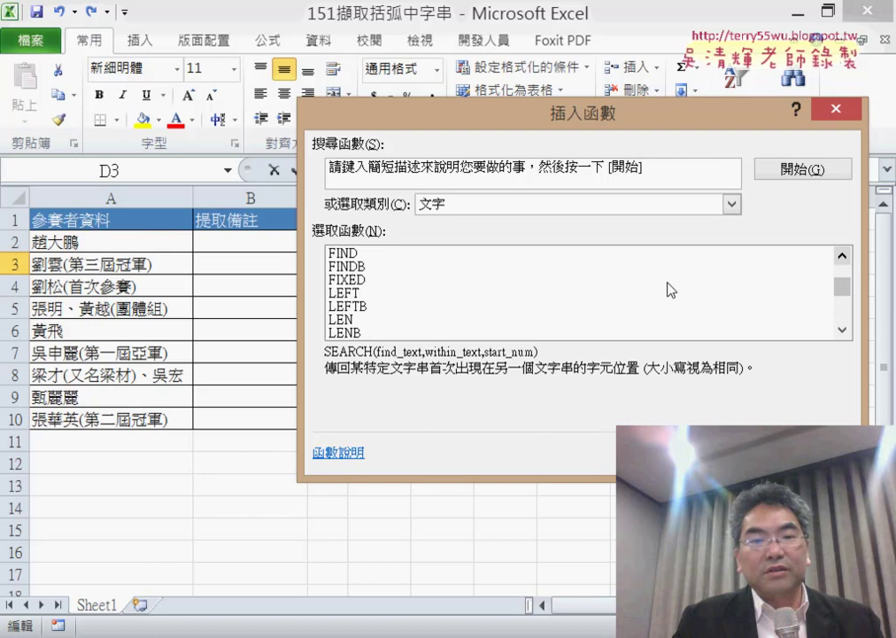
click(415, 256)
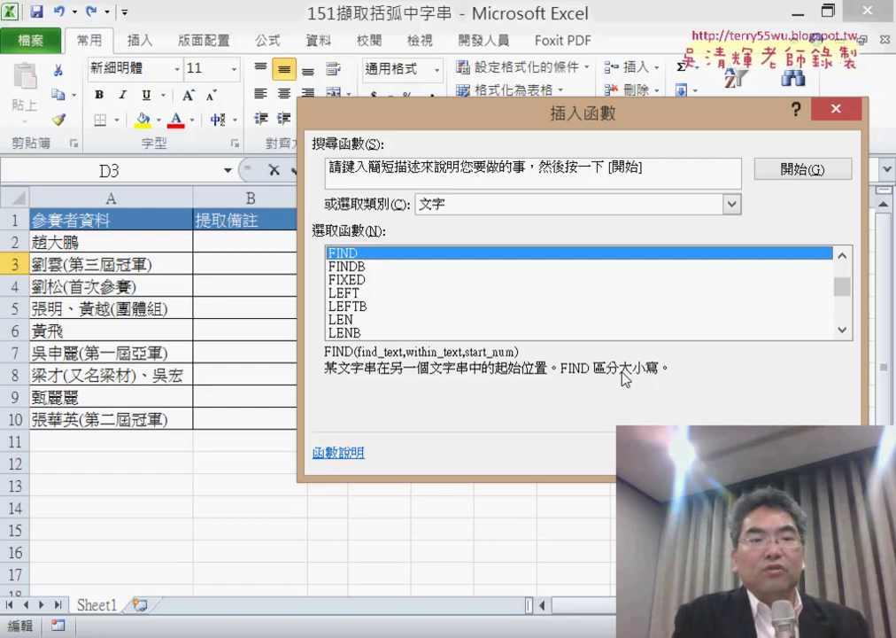
- Enter =FIND("(",A3) in D3 with Start_num left empty, returning 3
key(Return)
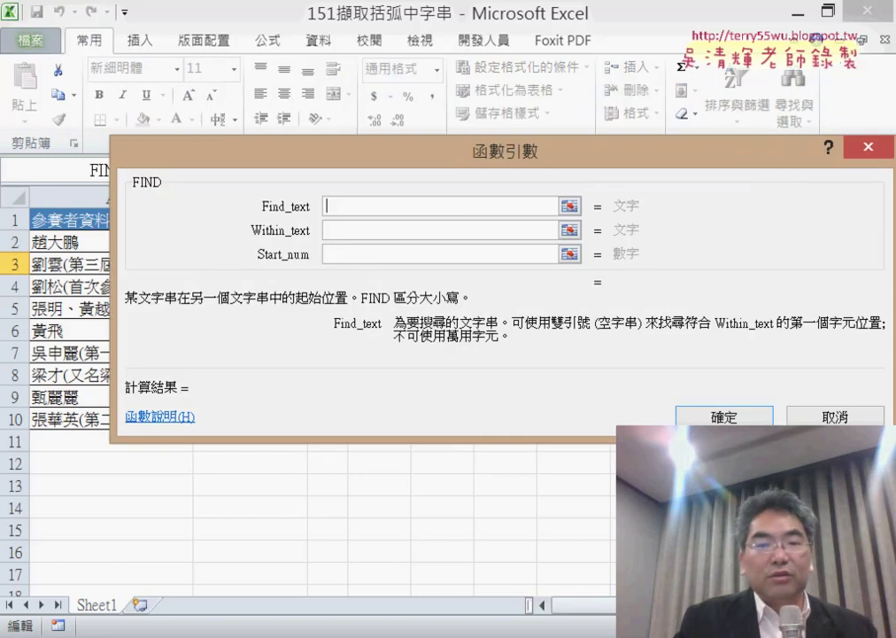
drag(479, 160, 664, 247)
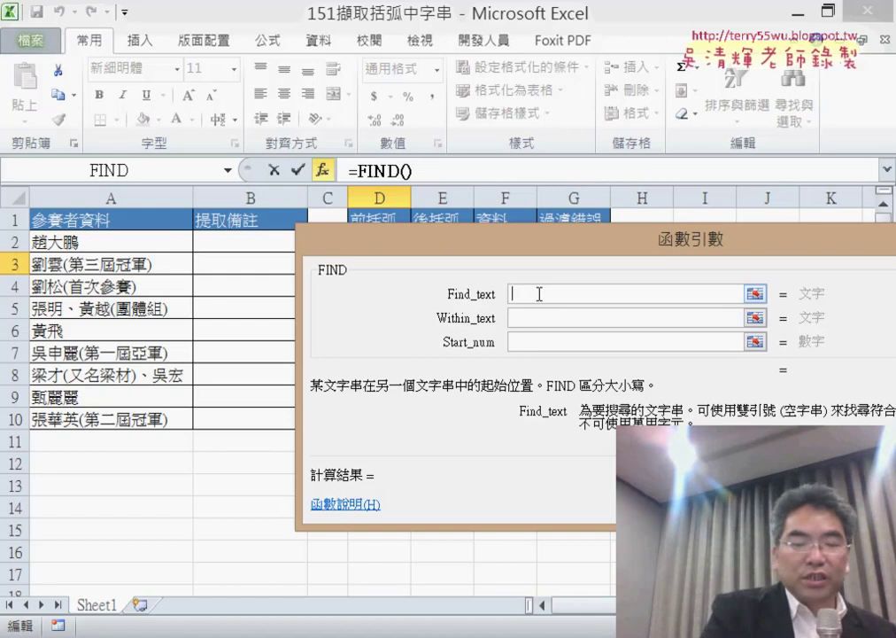
text(()
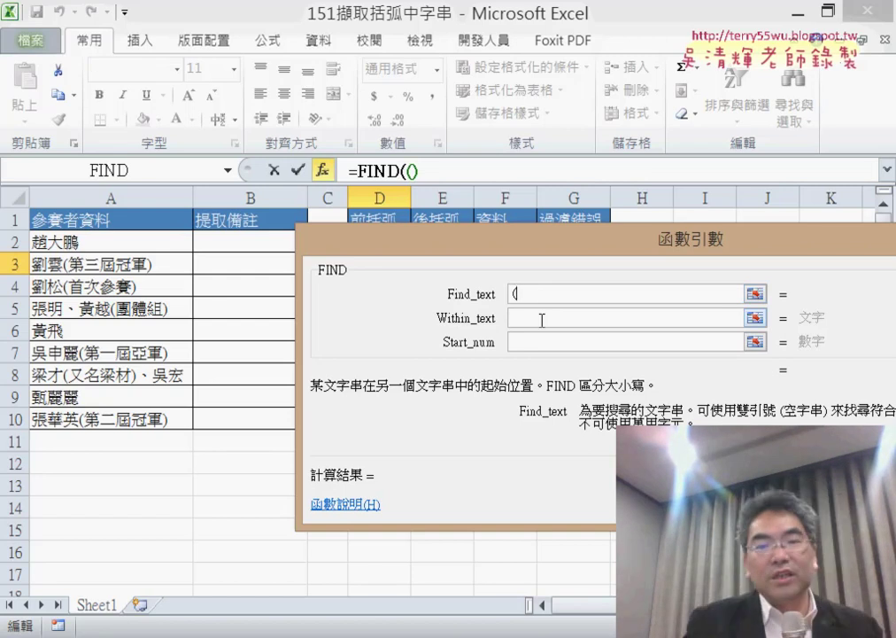
click(541, 320)
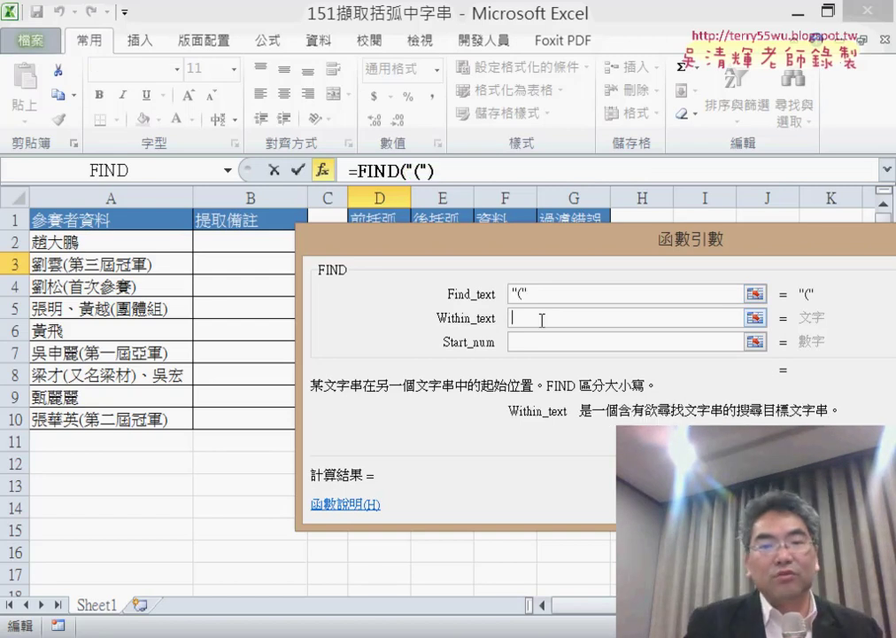
drag(530, 294, 508, 294)
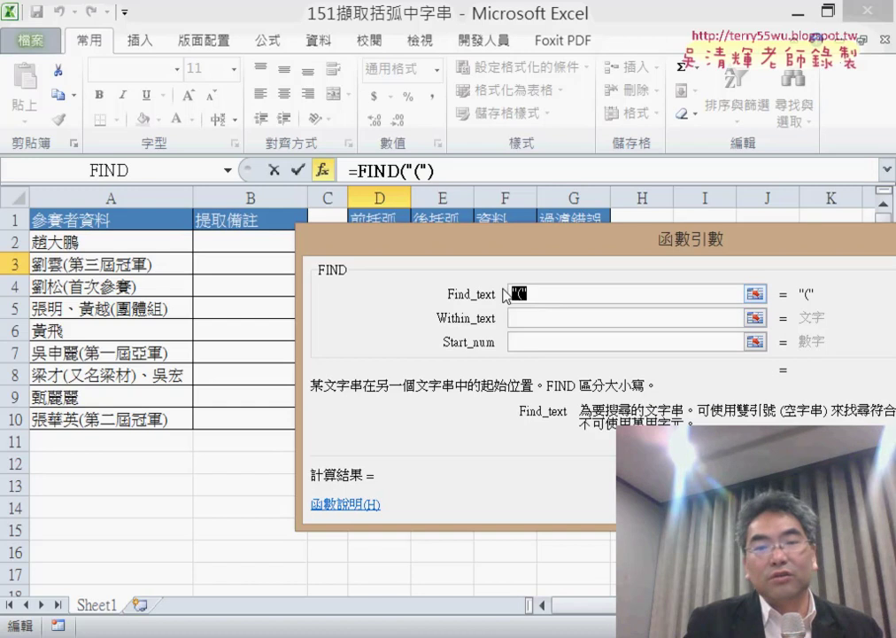
click(585, 320)
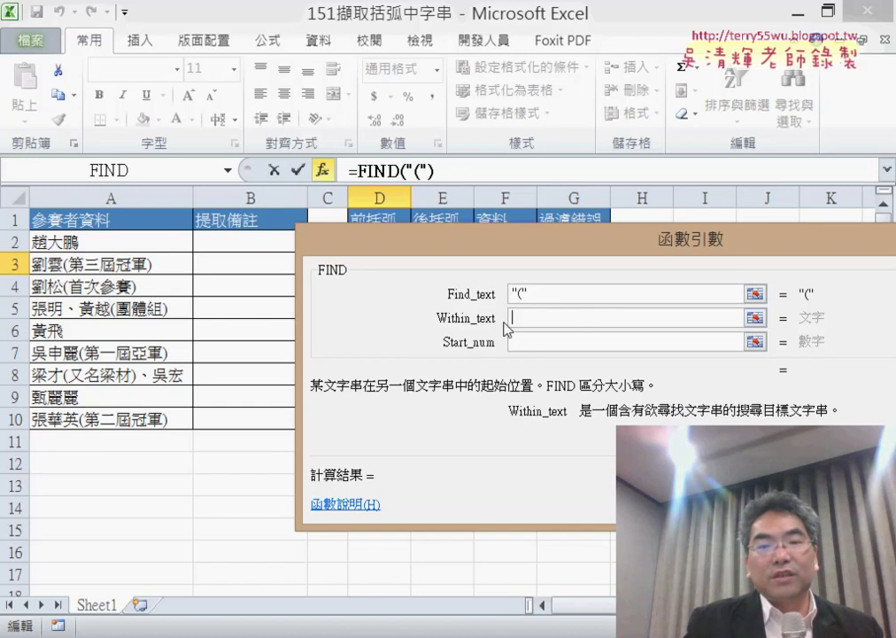
click(121, 269)
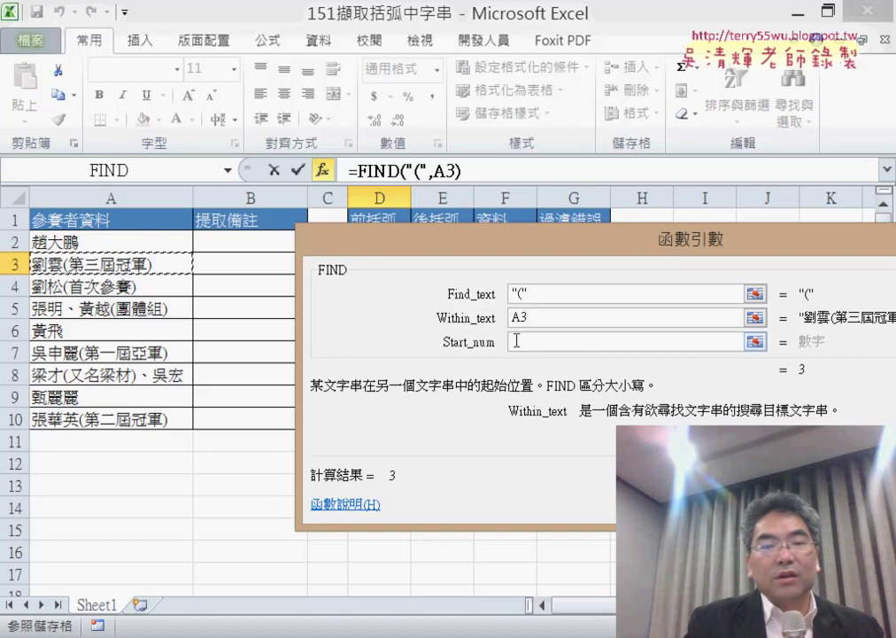
click(582, 342)
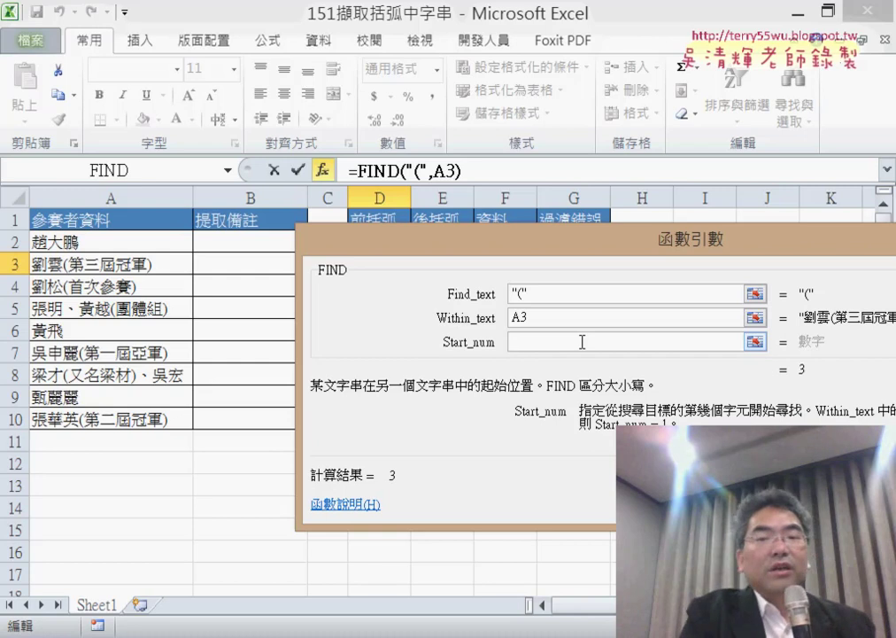
drag(577, 239, 359, 246)
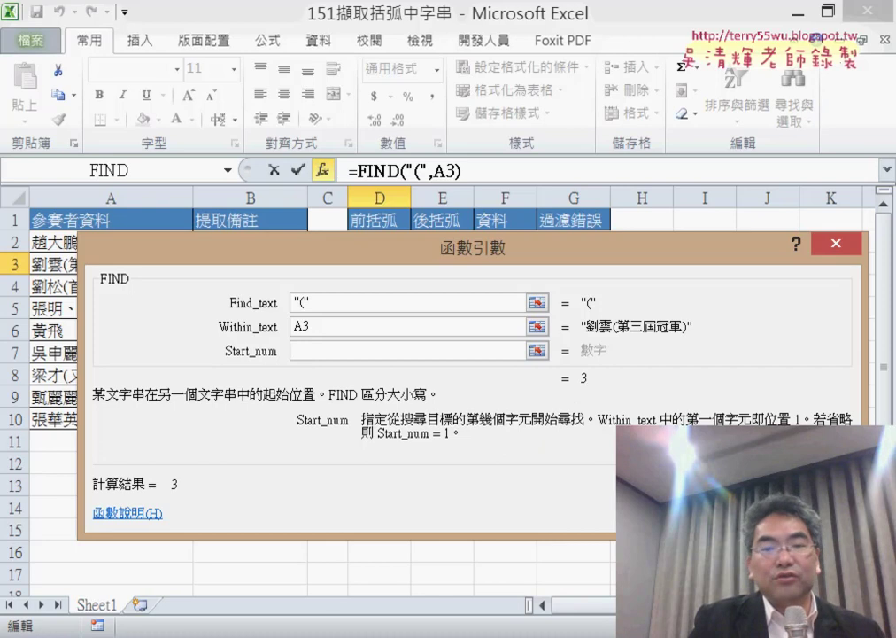
key(Return)
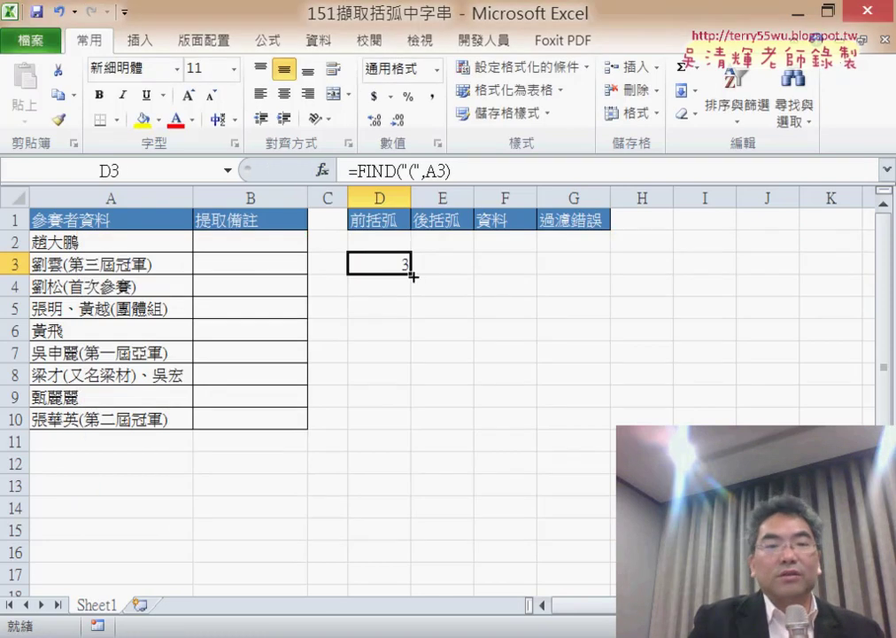
- Fill the FIND formula through D2:D10 and widen column D so #VALUE! shows fully
drag(410, 274, 410, 429)
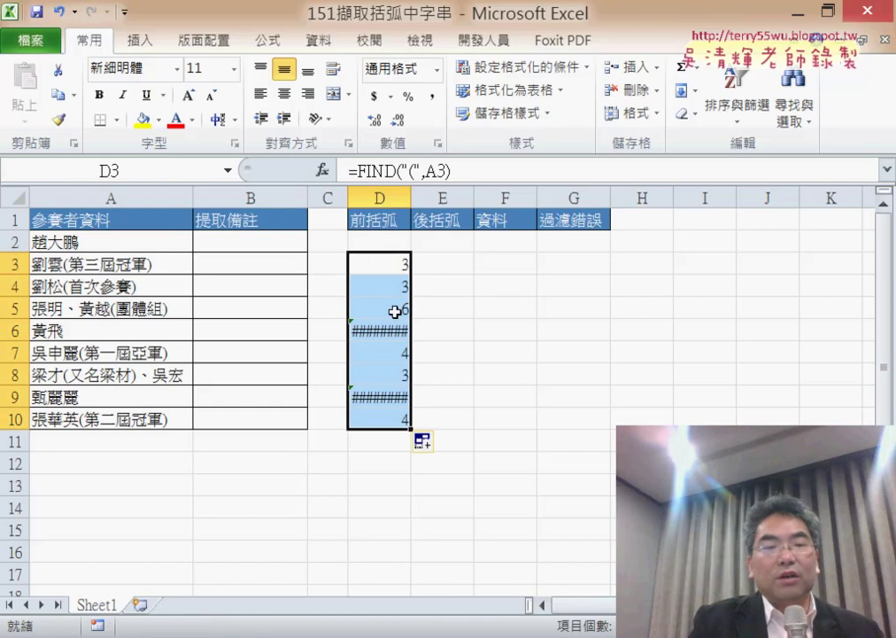
drag(411, 199, 438, 198)
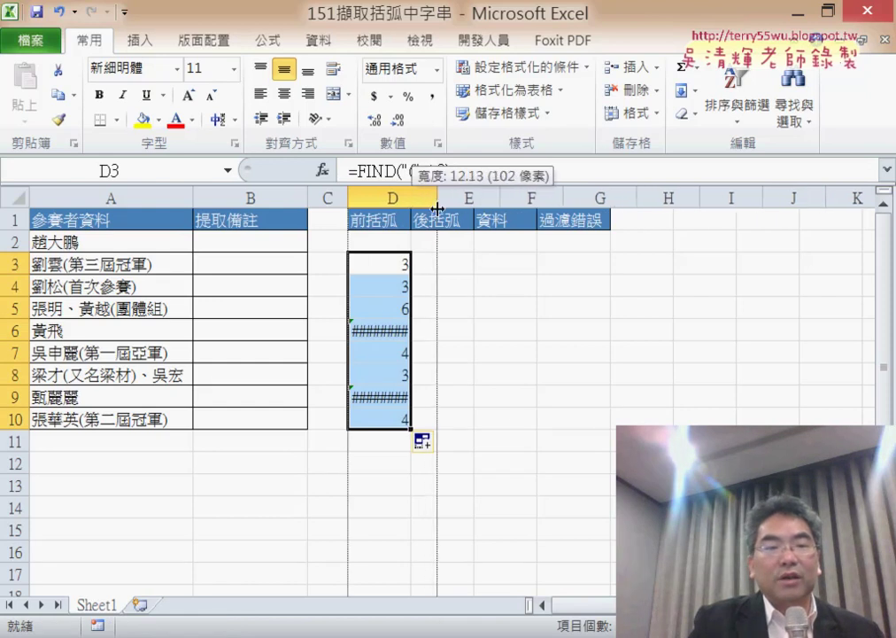
click(426, 263)
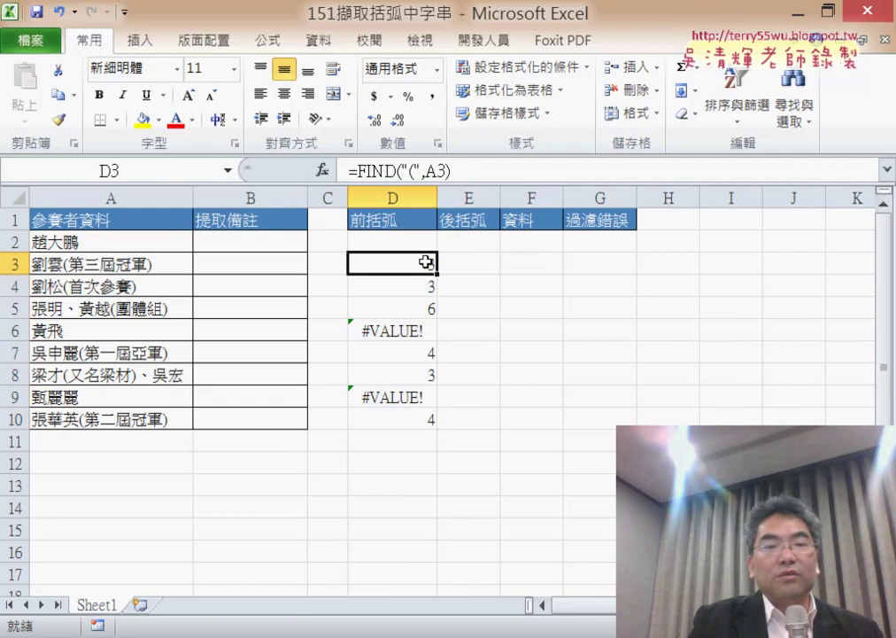
drag(438, 274, 435, 239)
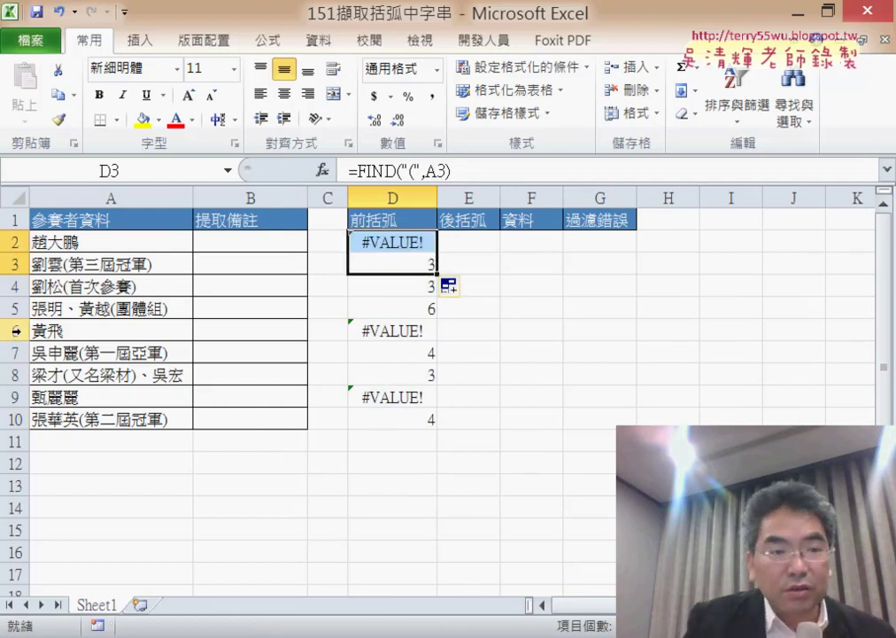
click(419, 333)
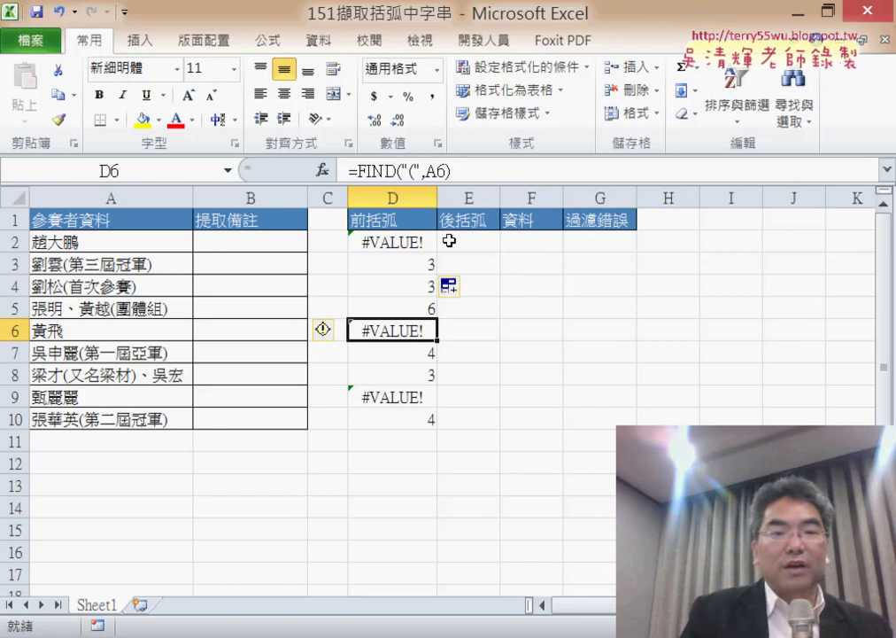
- Copy D2's FIND formula into E2 and change its search character to ")"
click(401, 251)
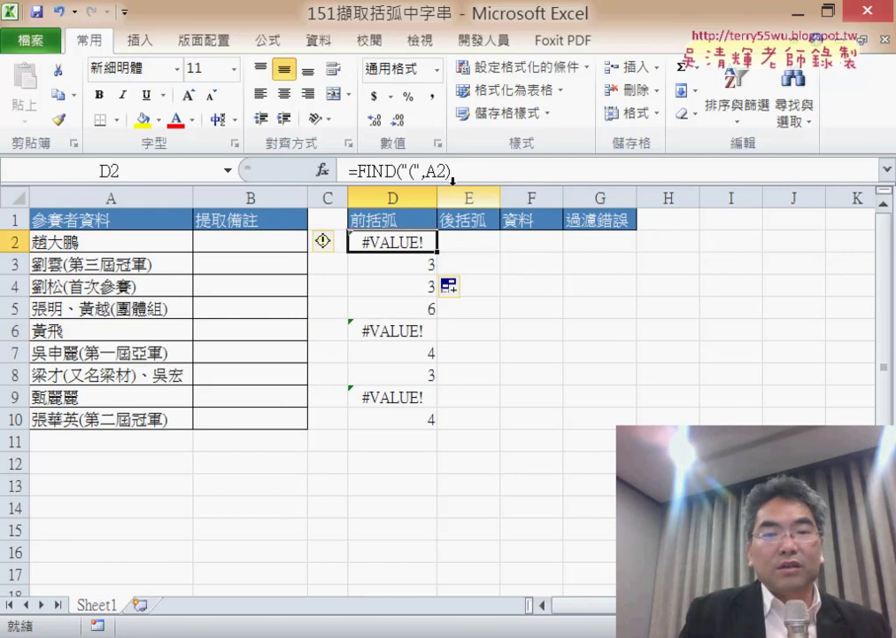
click(387, 168)
right_click(391, 168)
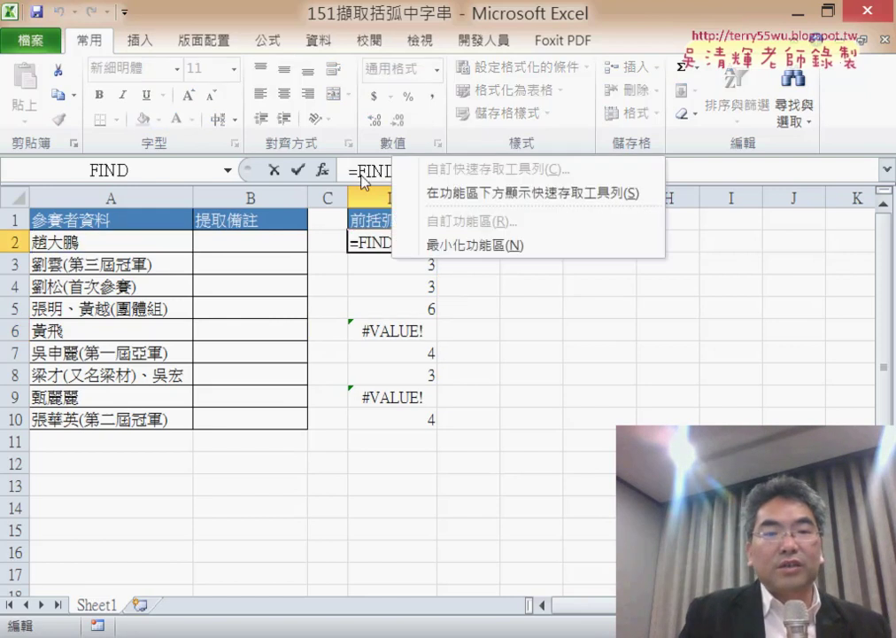
right_click(354, 173)
click(380, 204)
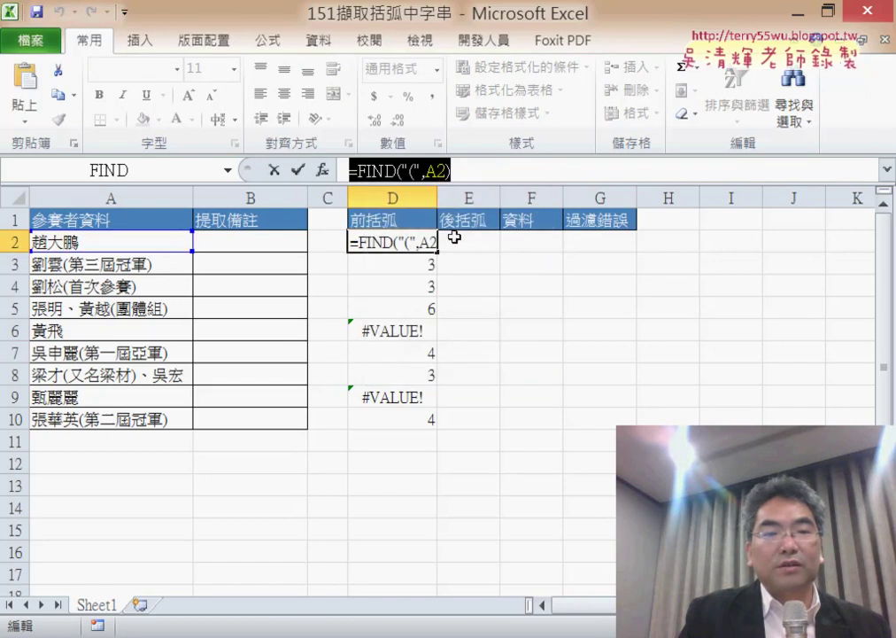
click(274, 169)
click(462, 242)
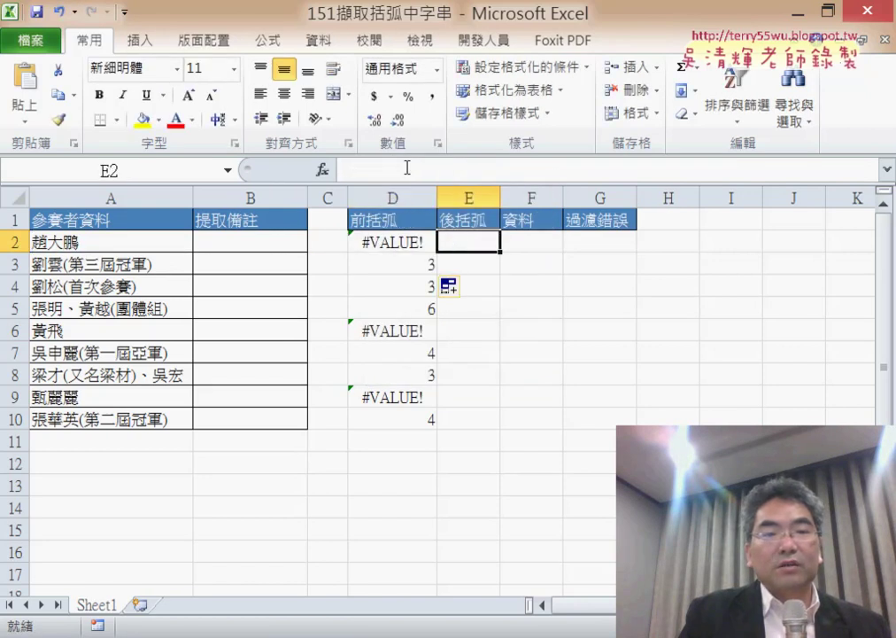
right_click(408, 169)
click(444, 254)
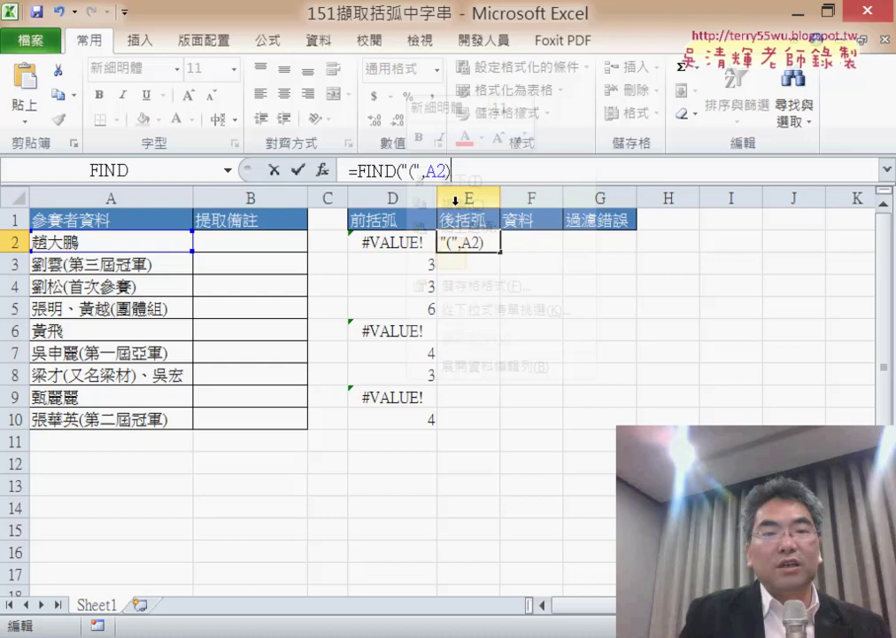
click(410, 170)
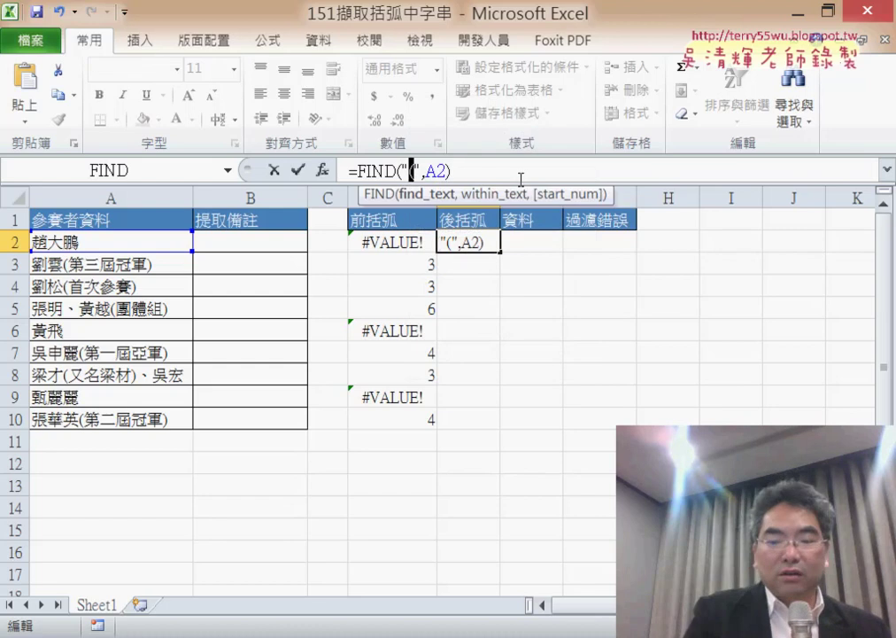
text())
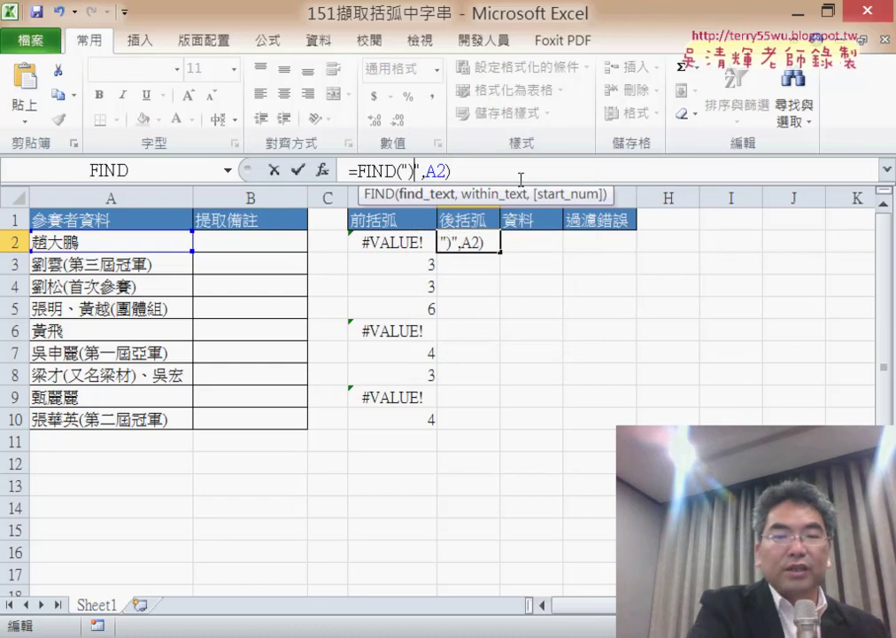
click(301, 171)
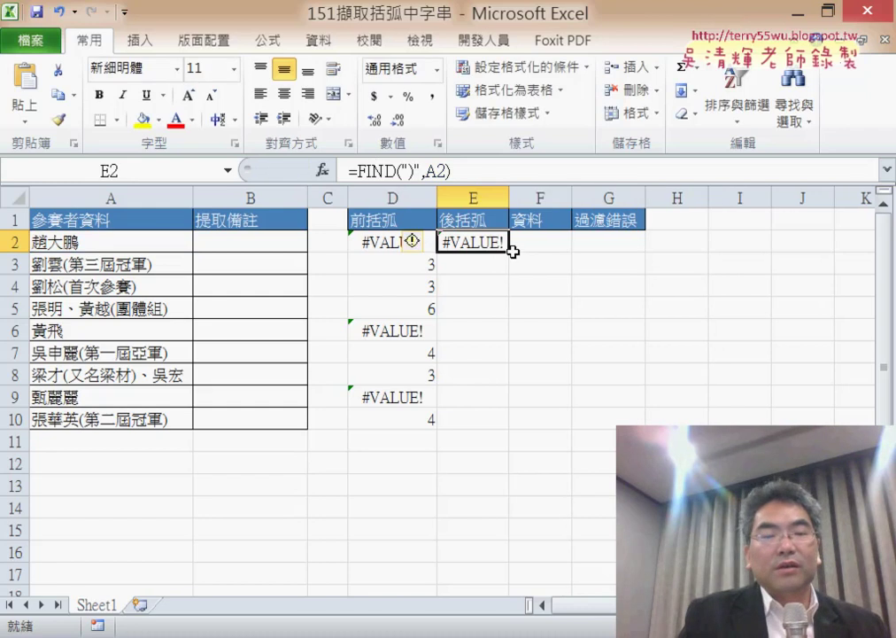
- Fill E2's closing-parenthesis formula down to E10 and compare it with D3's
click(416, 268)
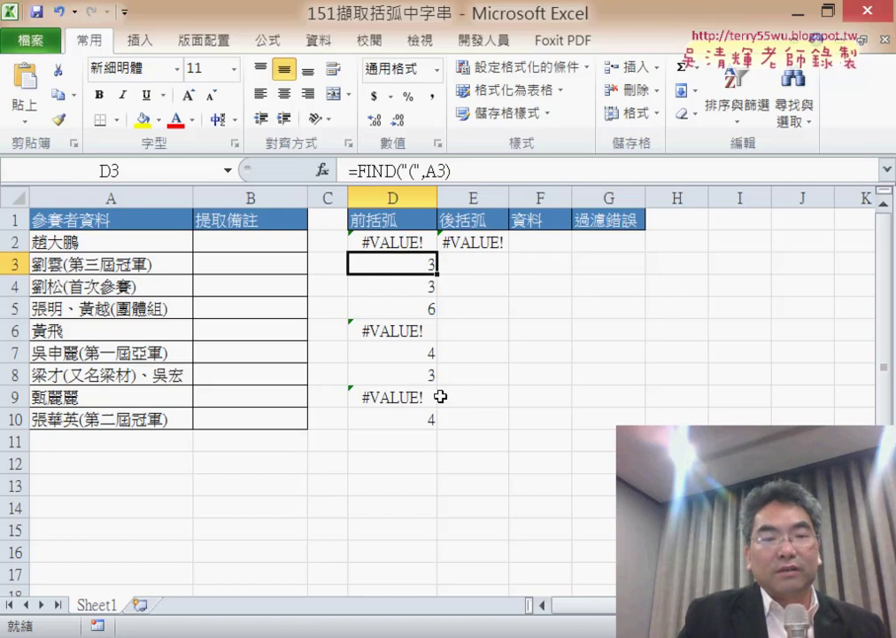
click(496, 246)
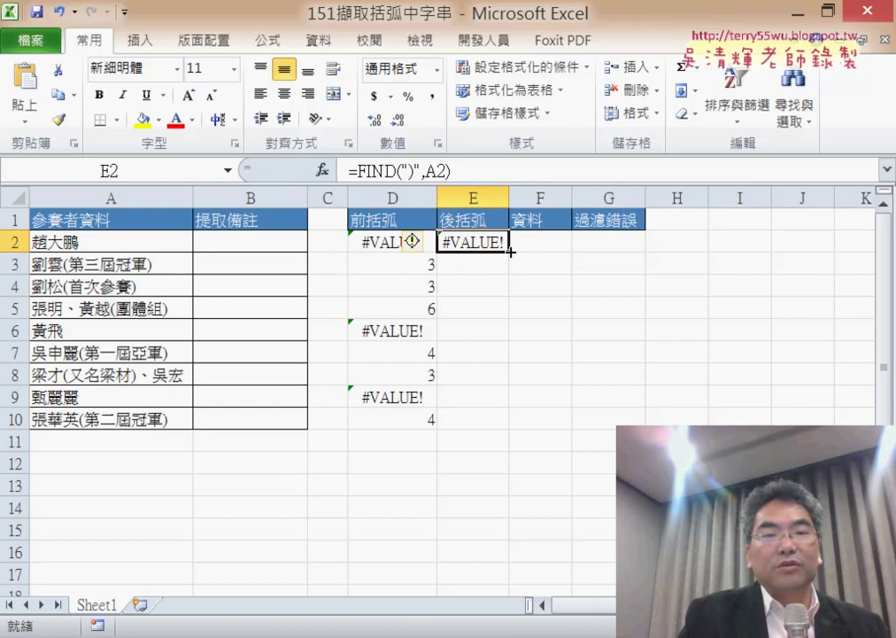
double_click(509, 252)
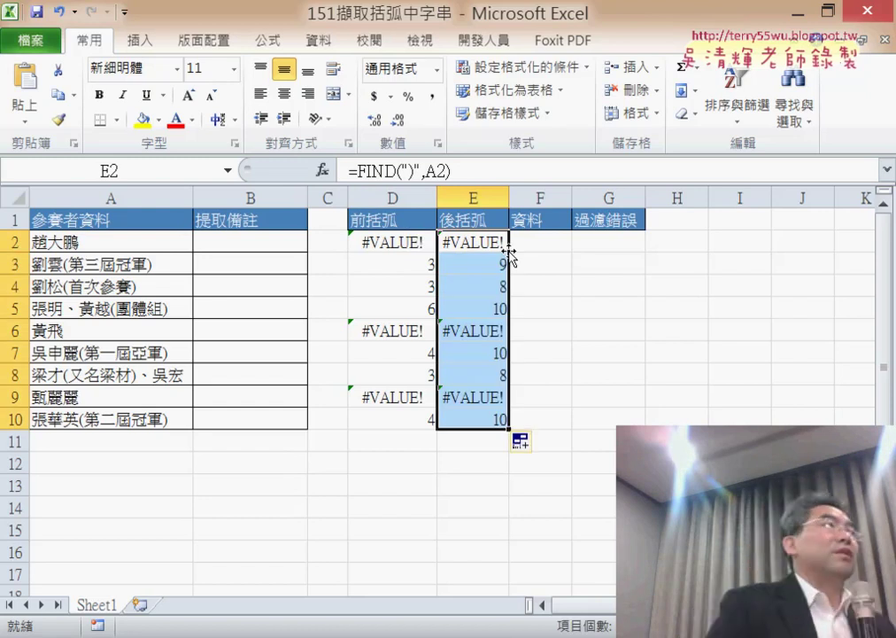
click(411, 263)
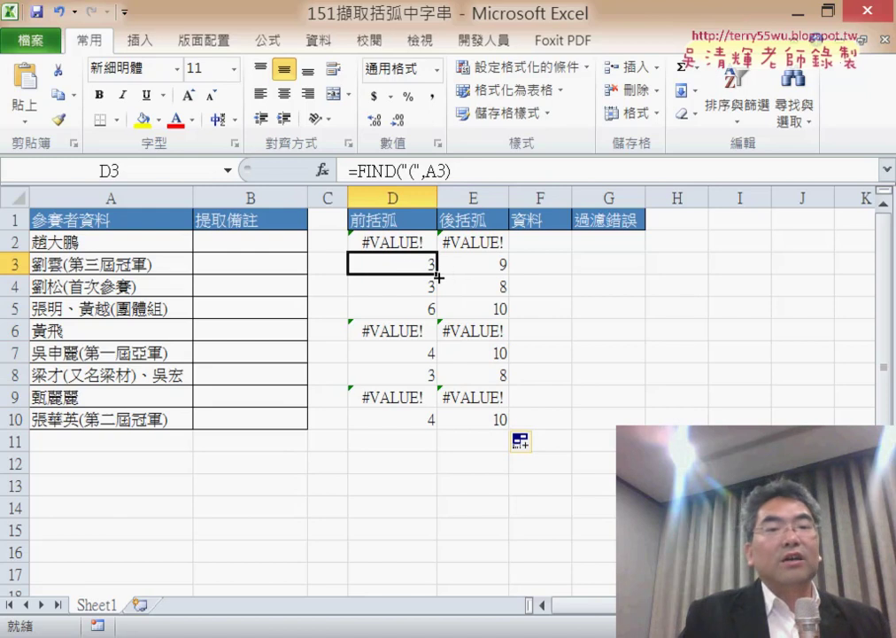
click(323, 197)
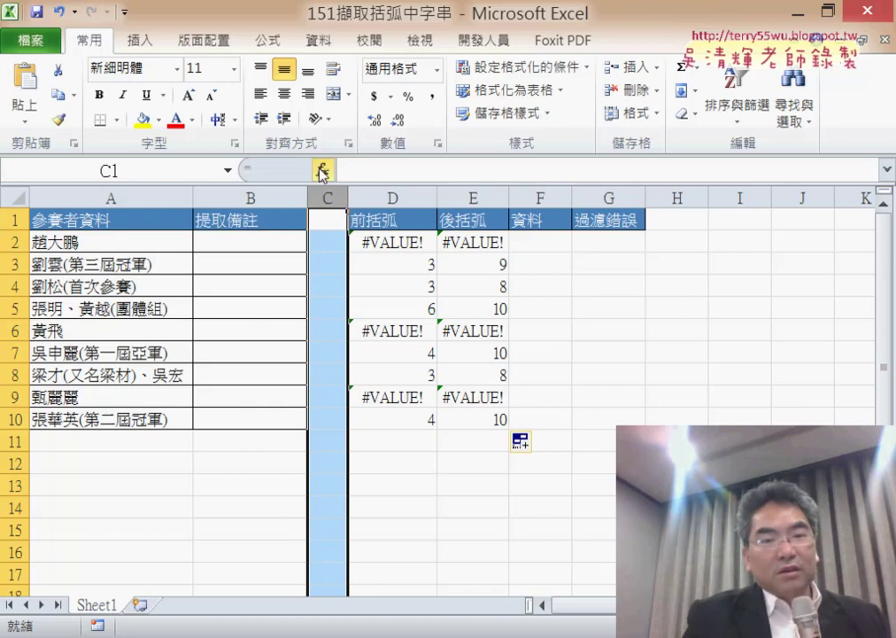
click(470, 245)
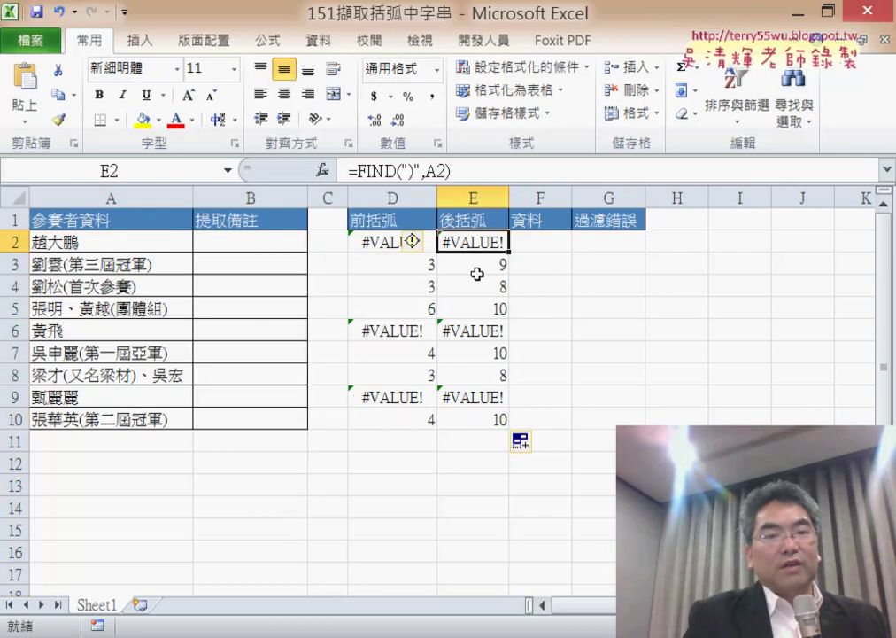
click(412, 264)
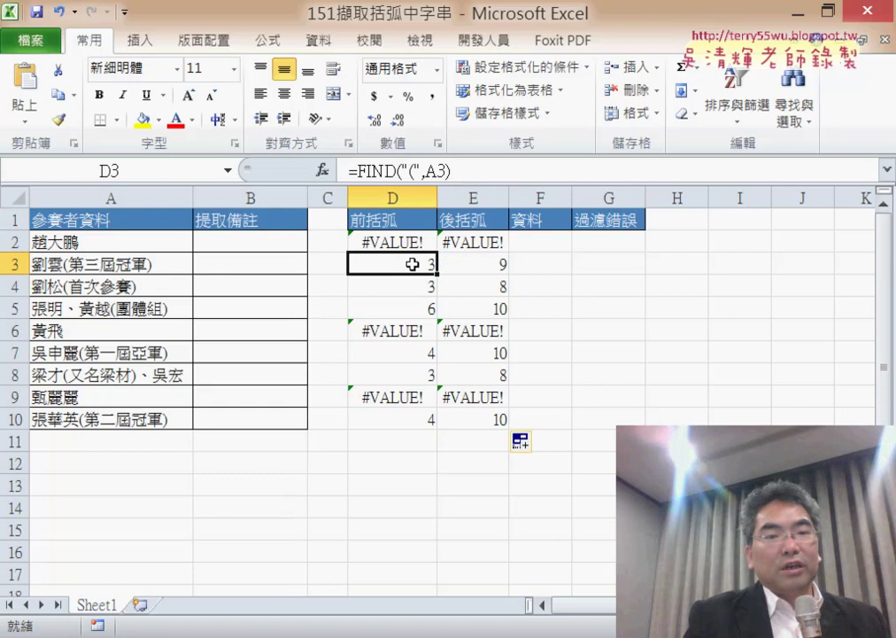
click(477, 268)
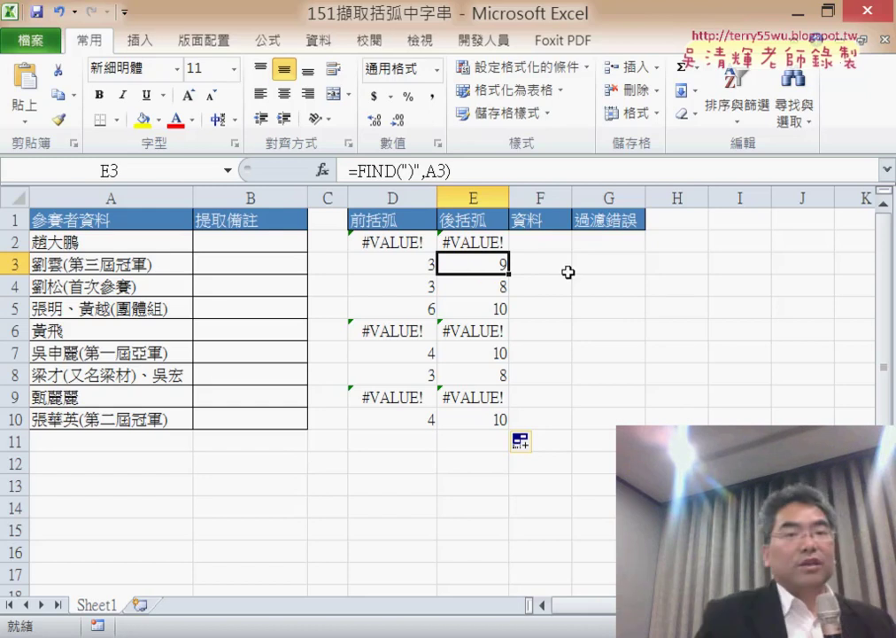
click(536, 262)
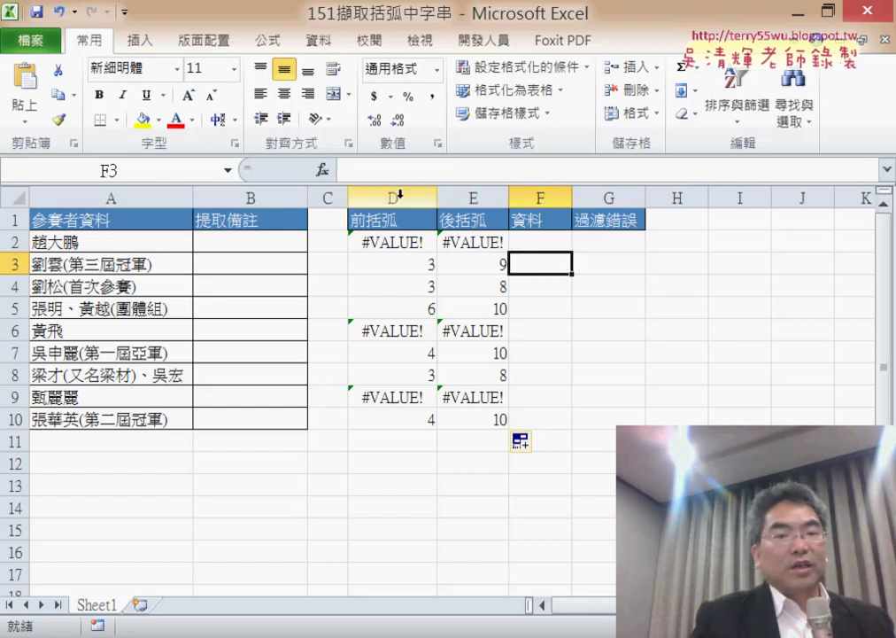
- Start a formula in F3 and scroll the function list down to pick MID
text(=)
click(322, 174)
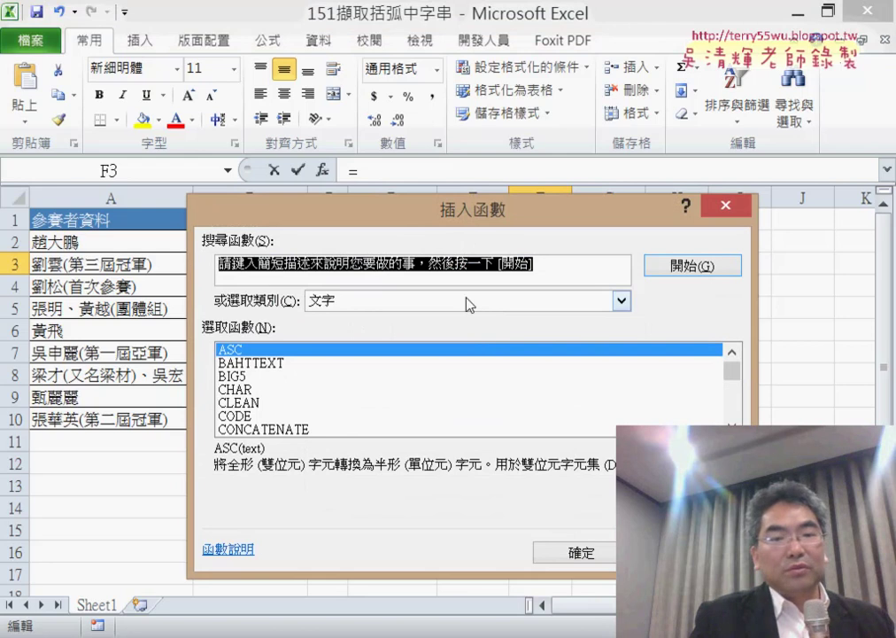
scroll(469, 390, down, 1)
scroll(469, 390, down, 2)
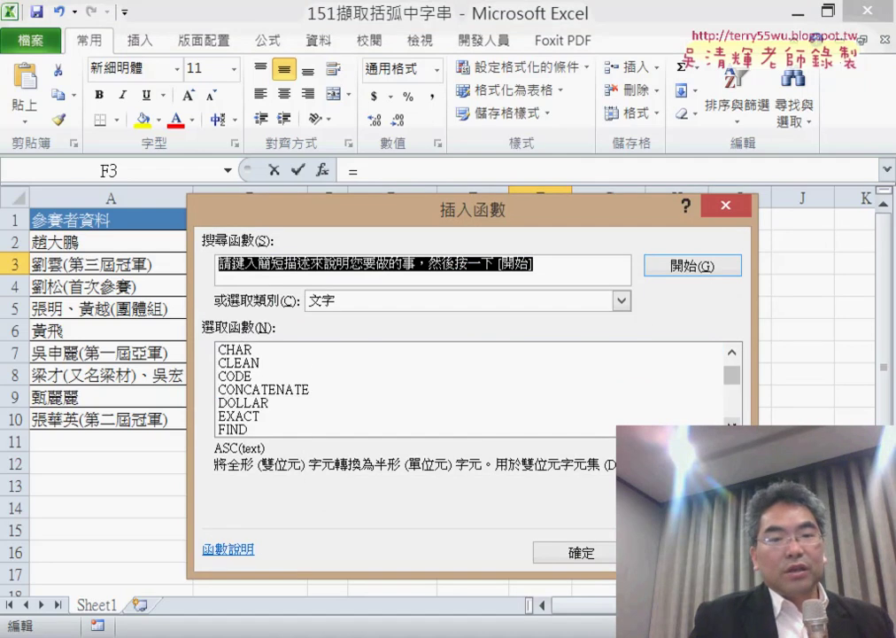
scroll(469, 390, down, 2)
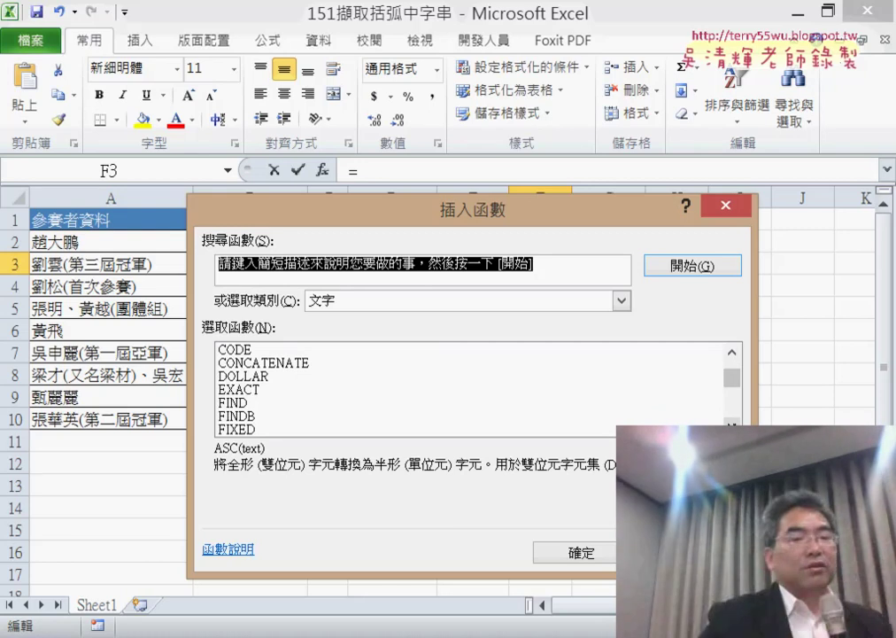
scroll(469, 387, down, 1)
scroll(321, 427, down, 1)
scroll(320, 427, down, 1)
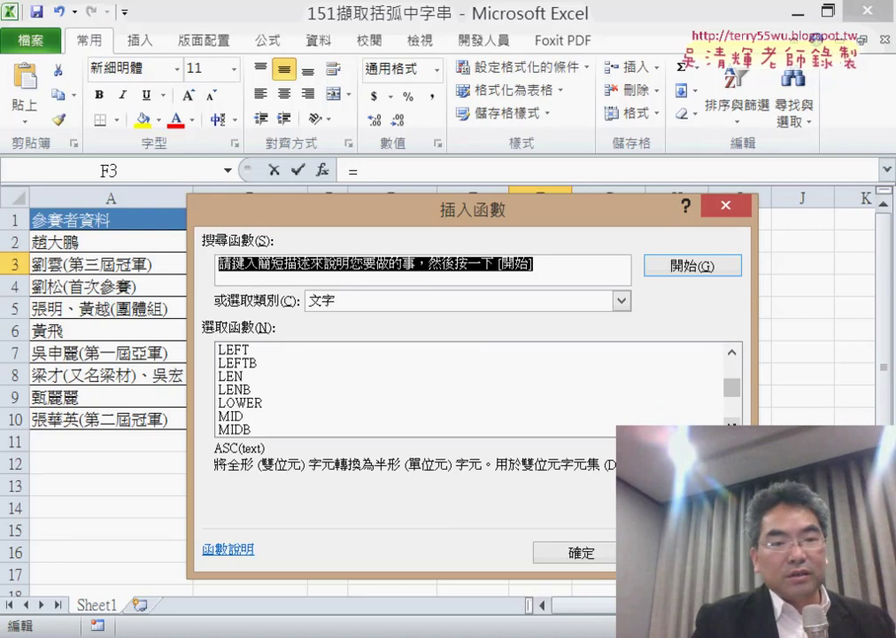
scroll(321, 426, down, 1)
click(248, 403)
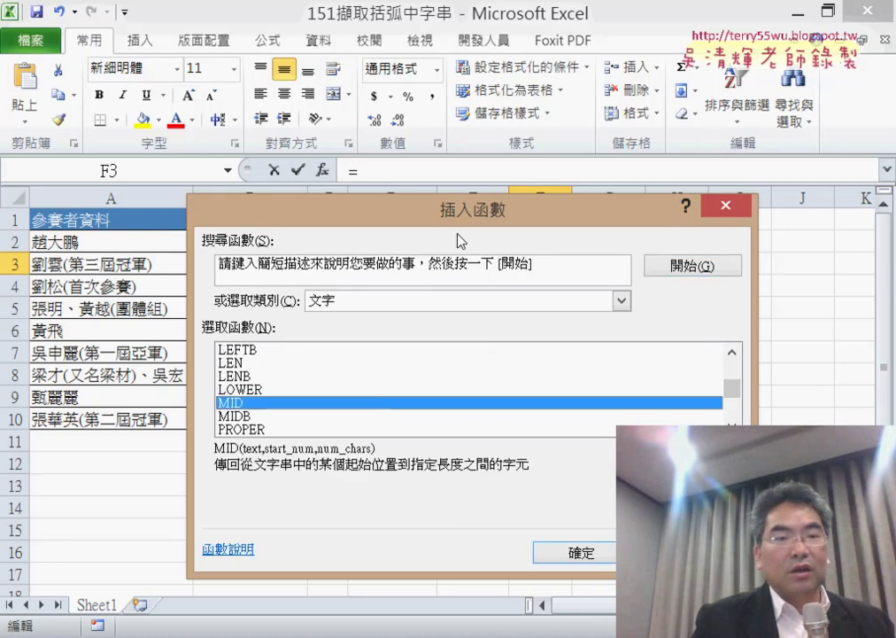
drag(460, 218, 503, 63)
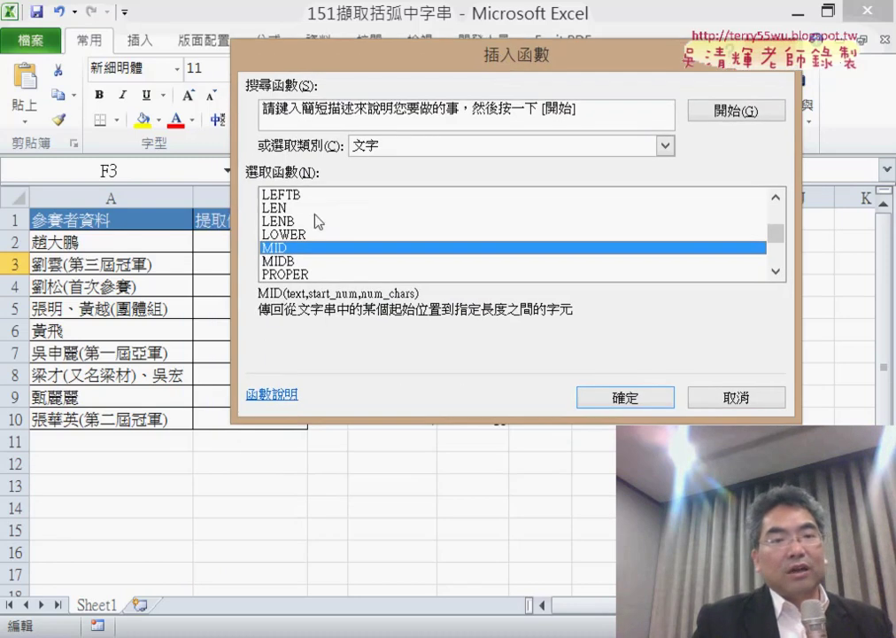
- Compare the MIDB, LENB and MID descriptions, then confirm MID for F3
click(284, 263)
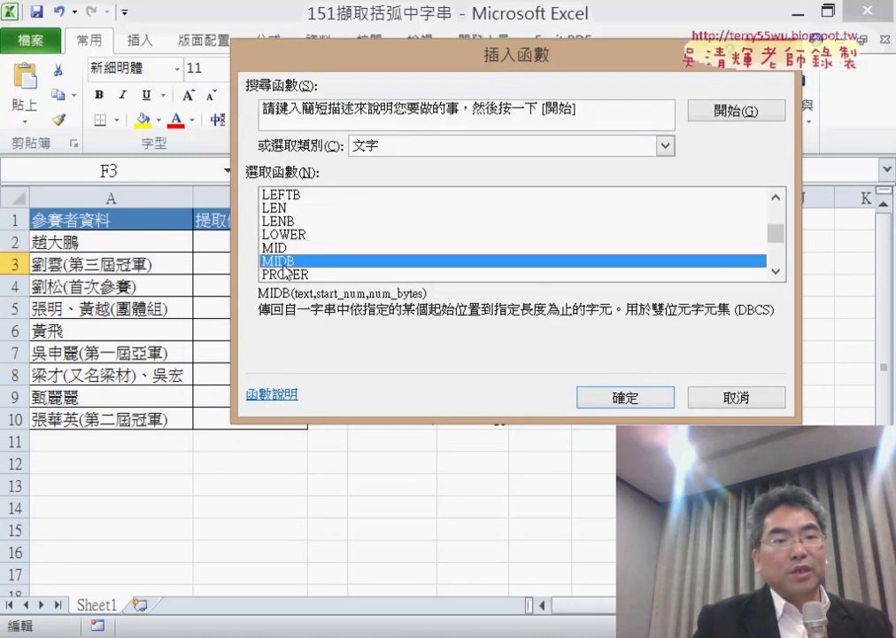
click(293, 209)
click(312, 221)
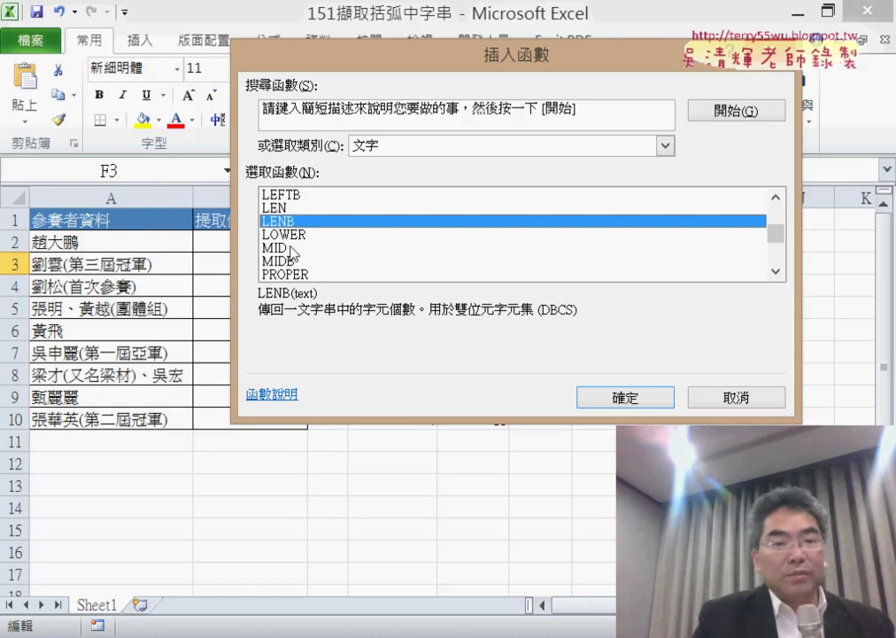
click(290, 251)
click(297, 262)
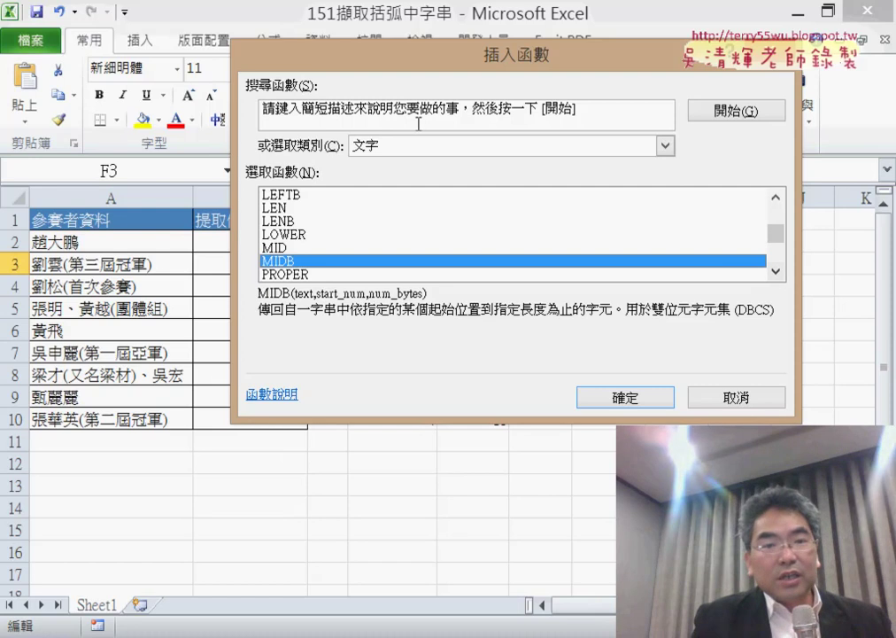
click(279, 249)
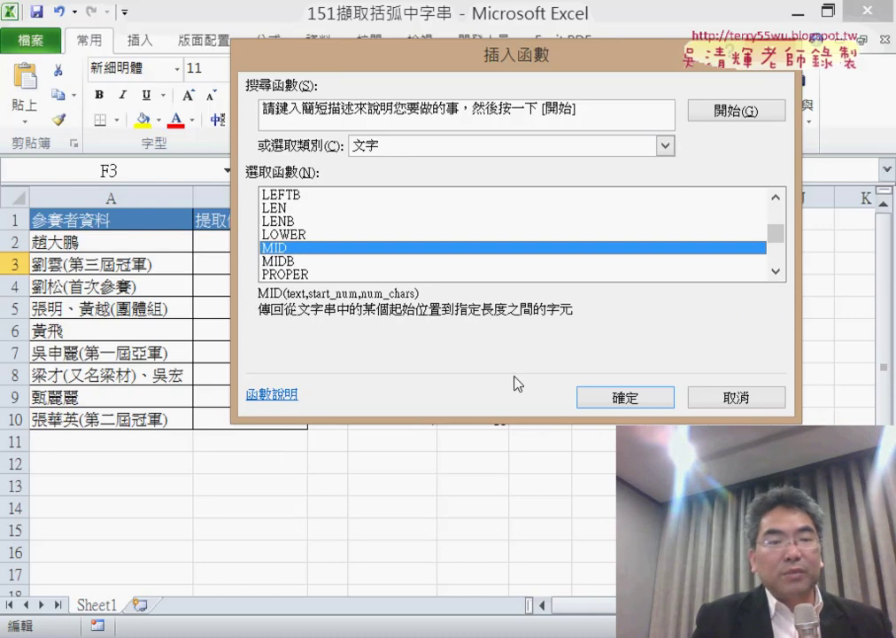
click(601, 396)
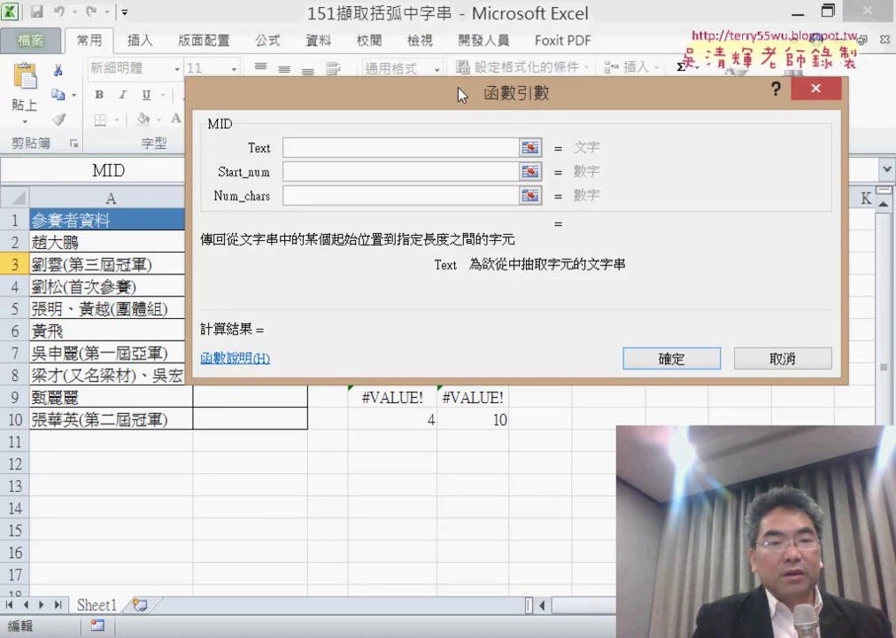
- Set F3's MID arguments to Text A3 and Start_num D3+1
drag(460, 94, 490, 310)
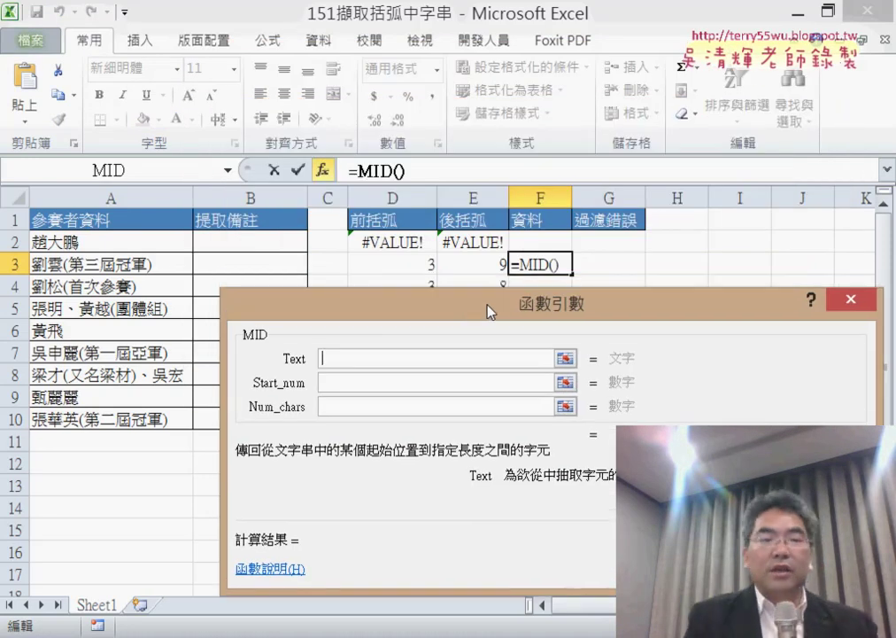
click(120, 264)
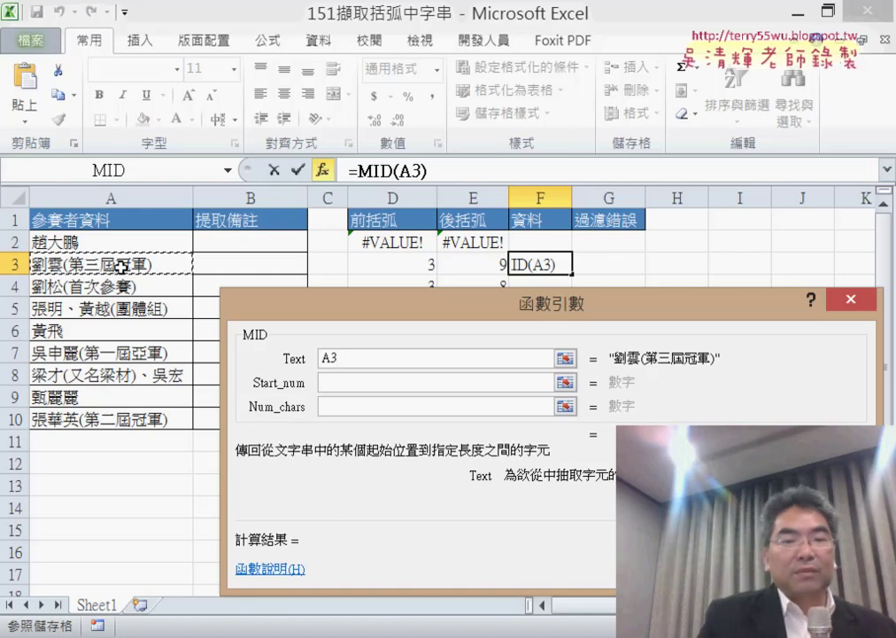
click(334, 386)
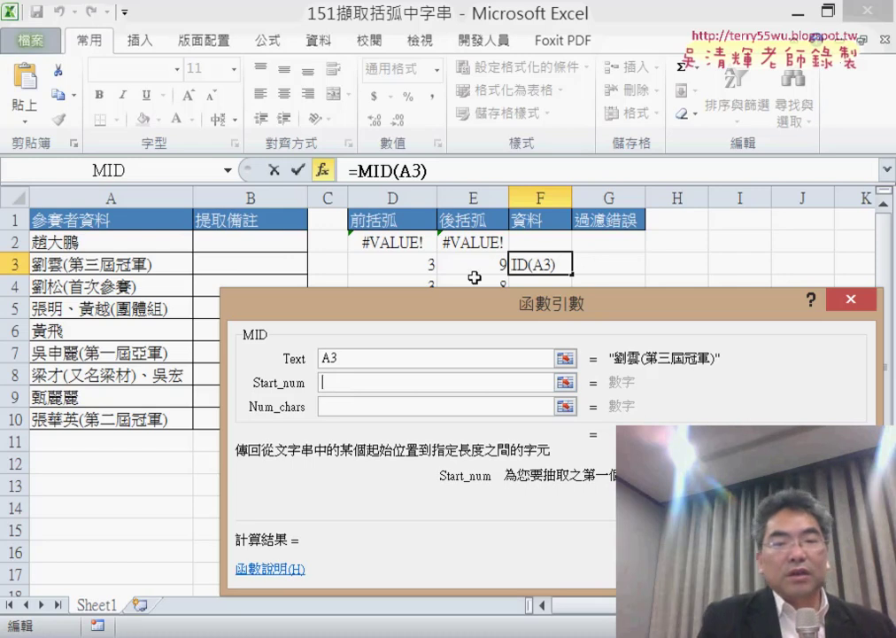
click(414, 267)
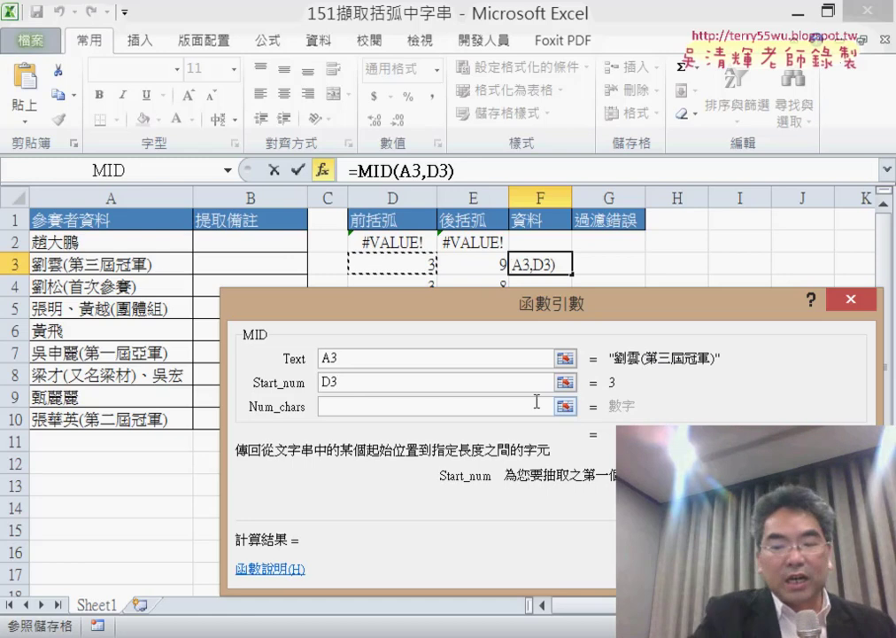
text(+)
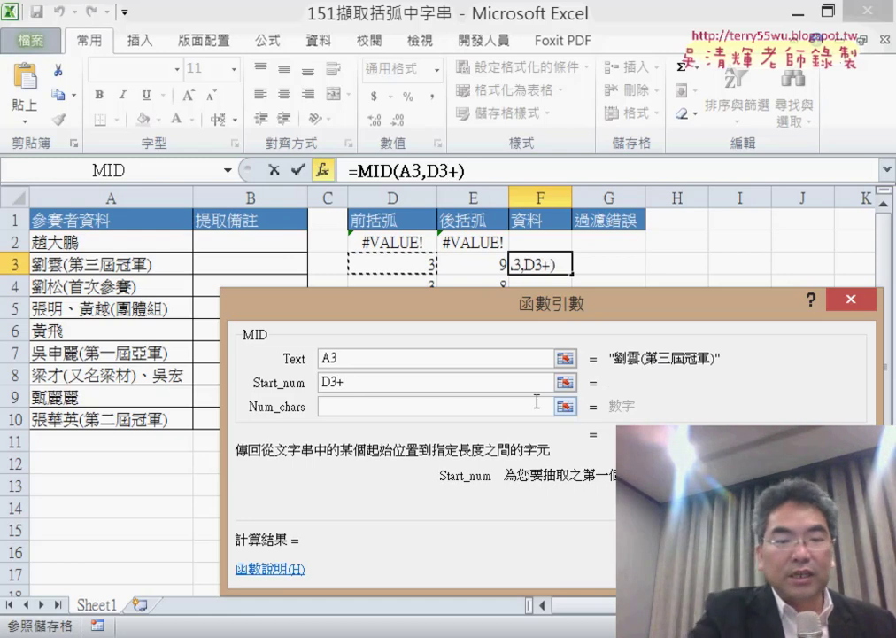
text(˙)
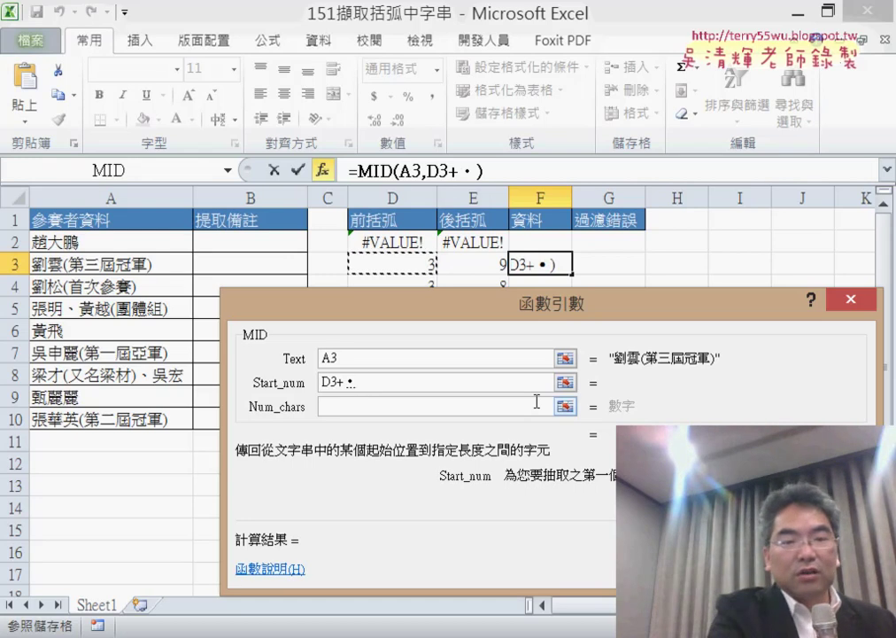
key(BackSpace)
text(1)
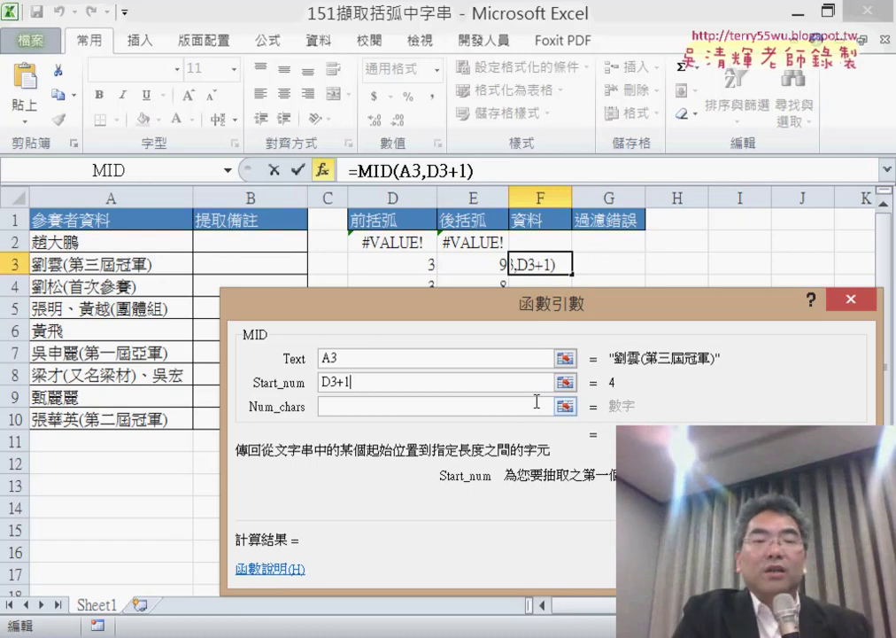
click(340, 405)
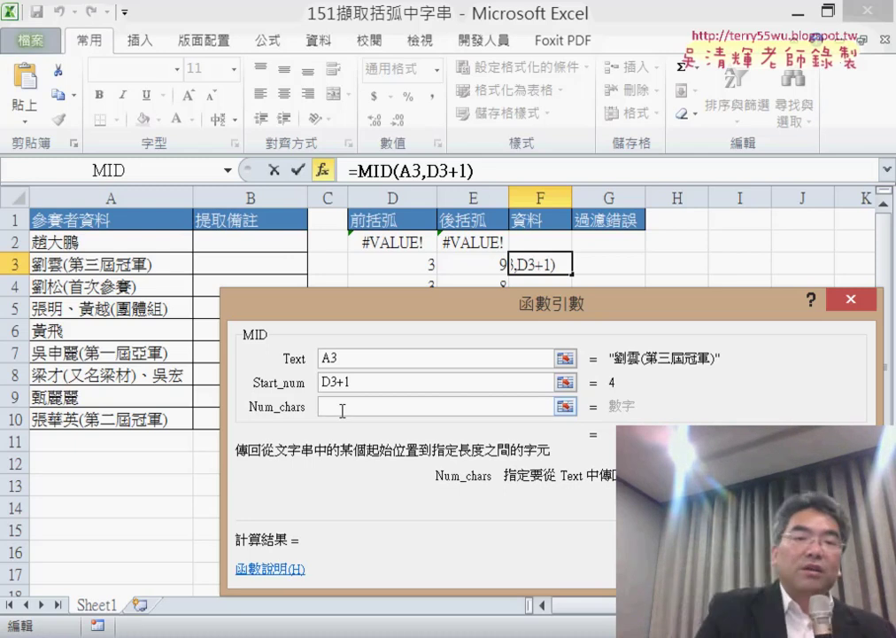
- Set Num_chars to E3-D3-1 and commit =MID(A3,D3+1,E3-D3-1) in F3
click(482, 262)
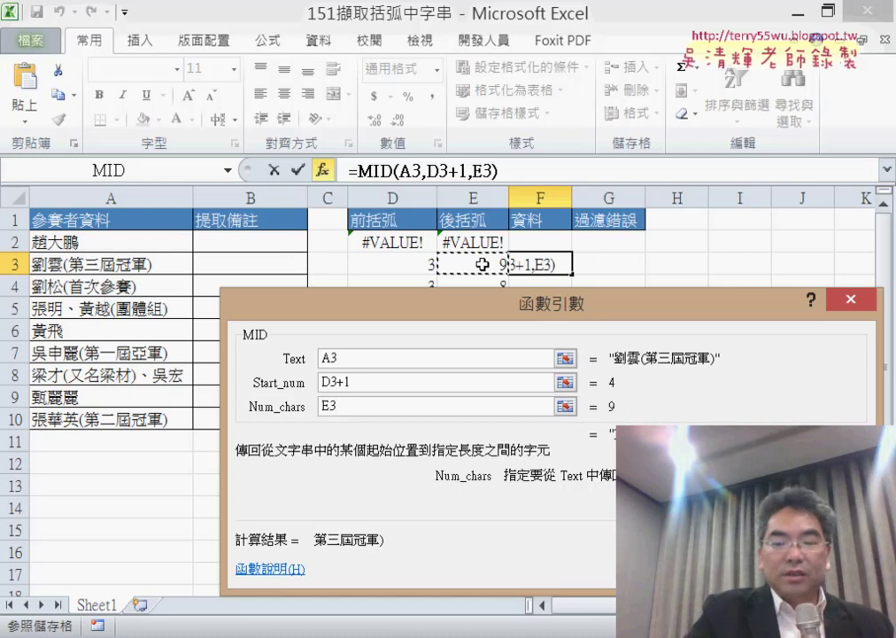
text(-)
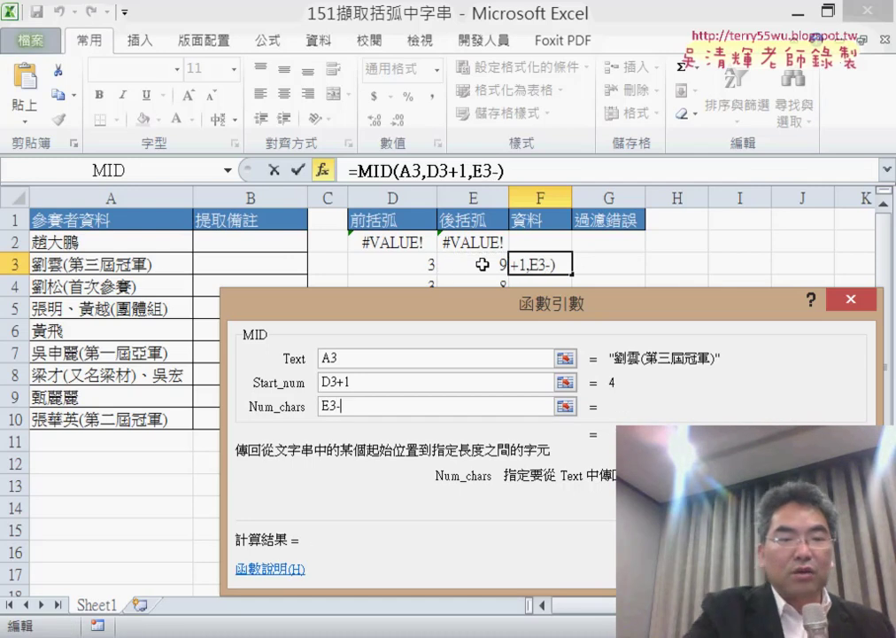
click(400, 262)
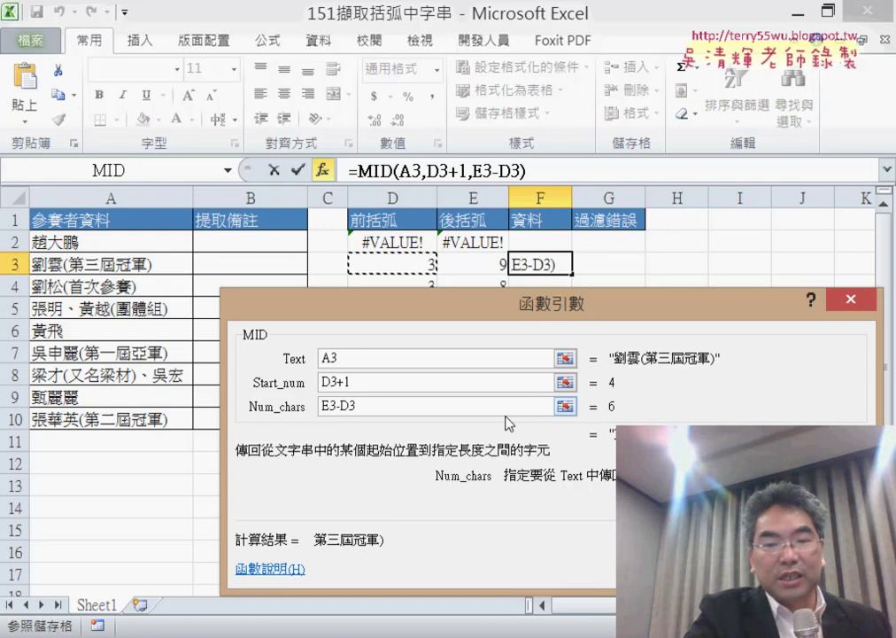
text(-1)
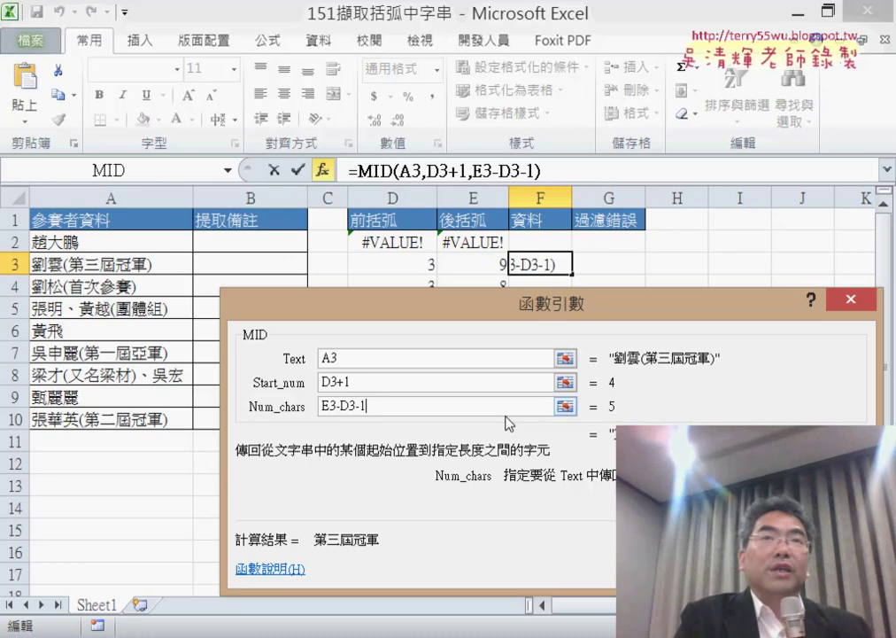
key(BackSpace)
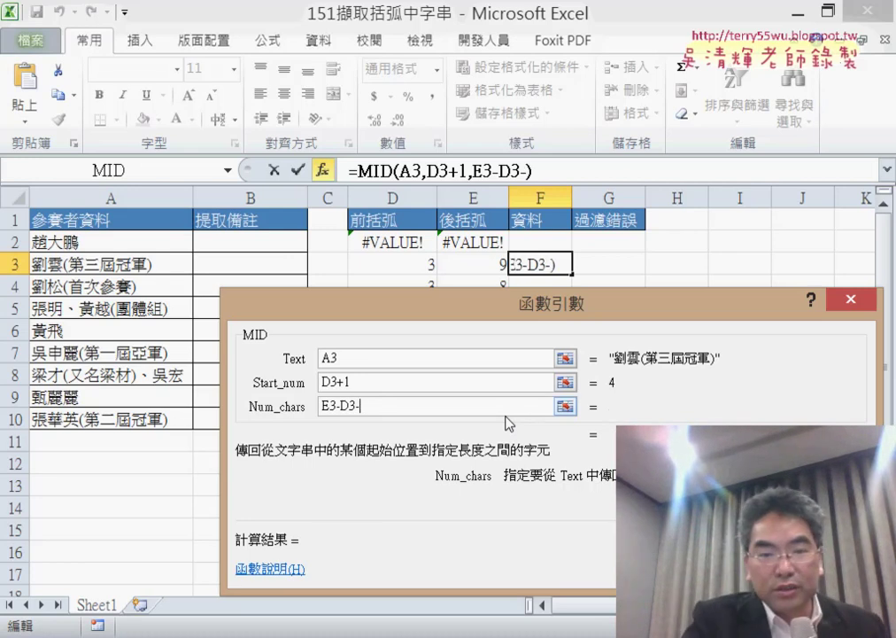
key(BackSpace)
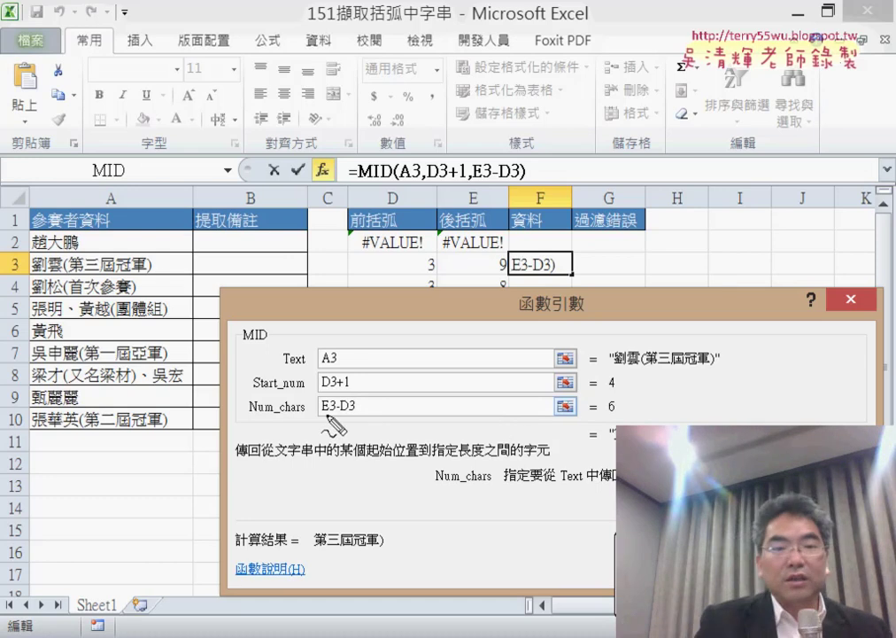
drag(322, 413, 356, 410)
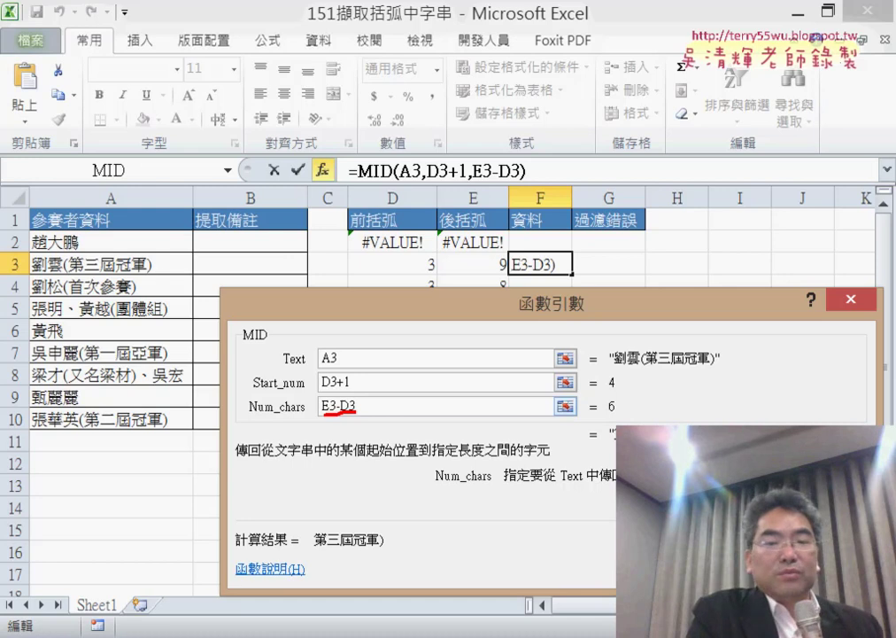
key(Escape)
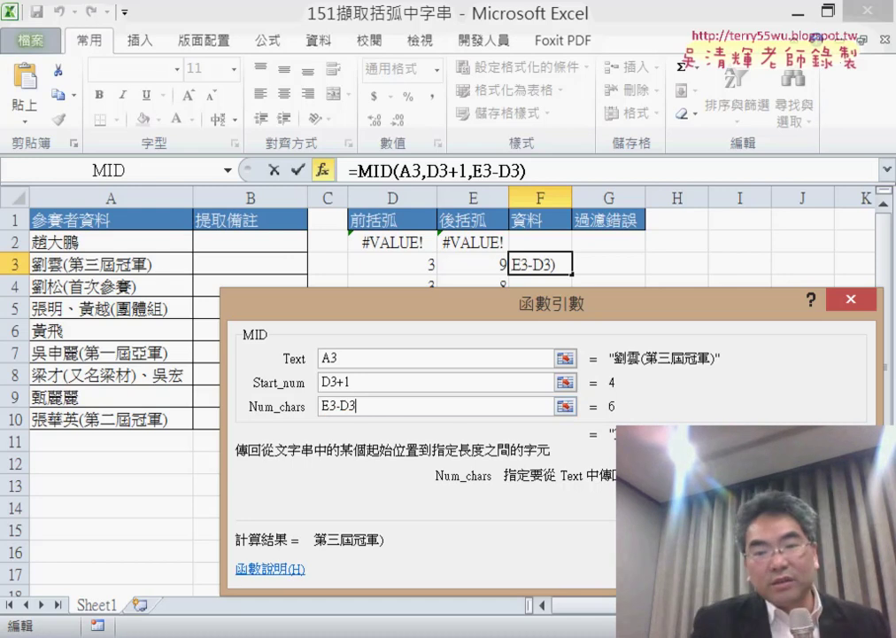
text(-)
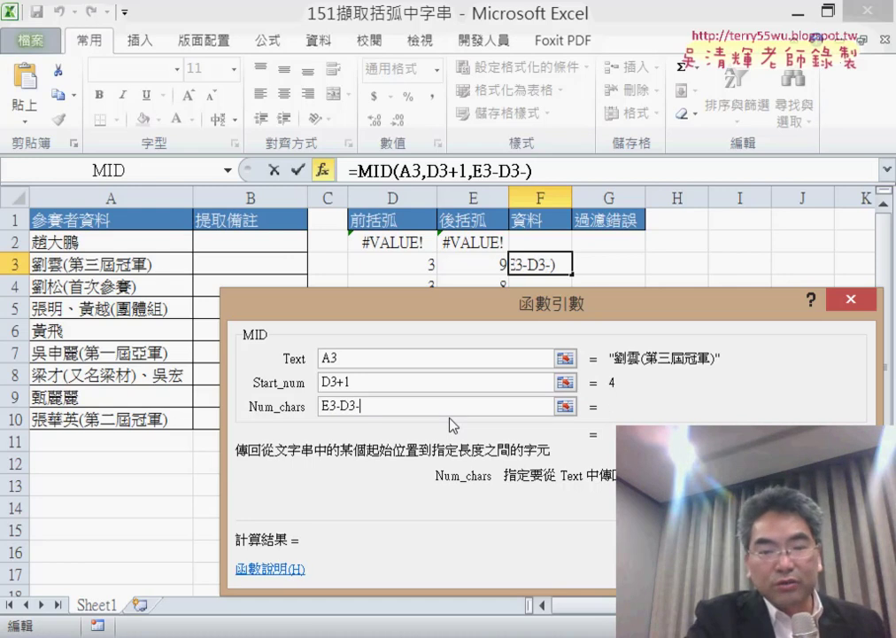
text(1)
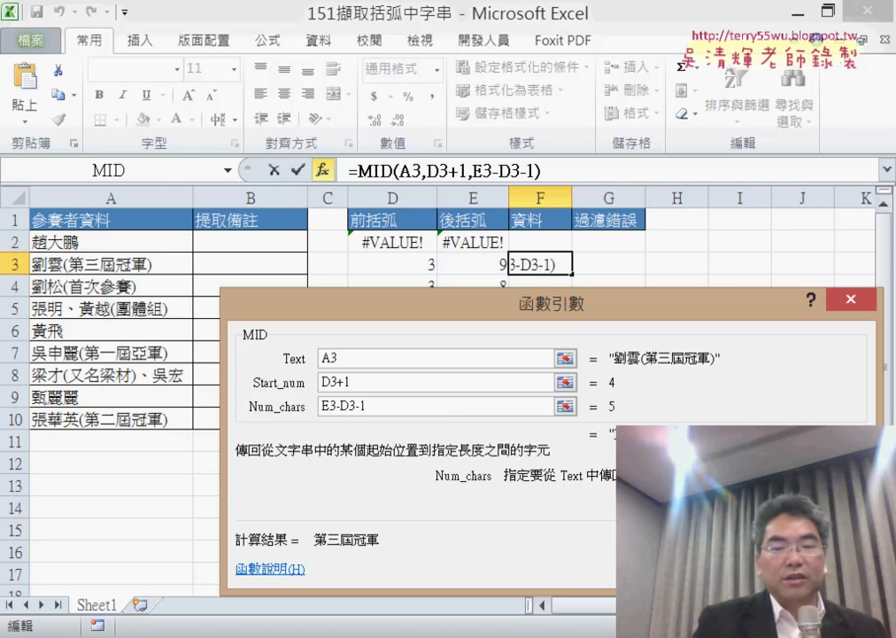
key(Return)
- Autofit column F and fill F3's MID formula across F2:F10
double_click(572, 198)
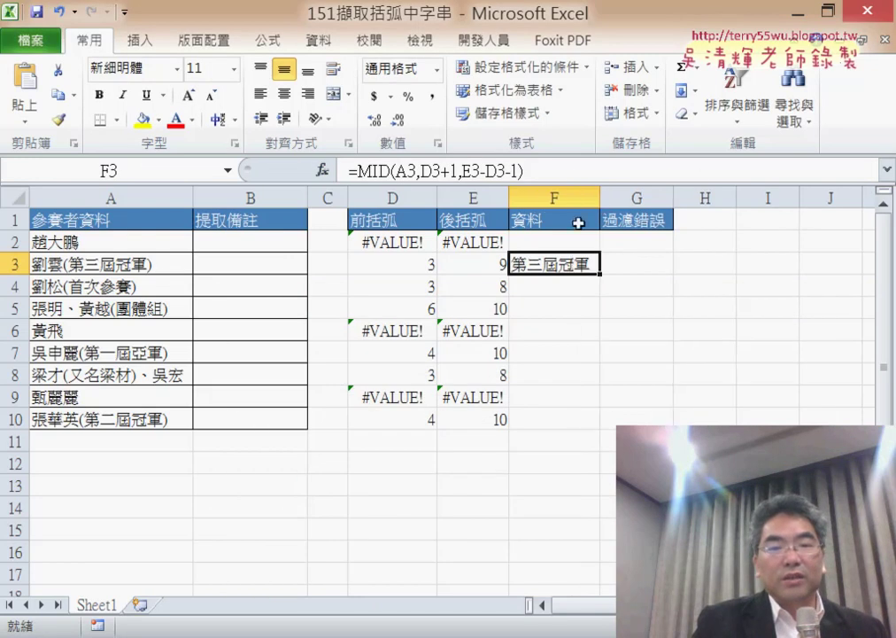
drag(601, 278, 595, 420)
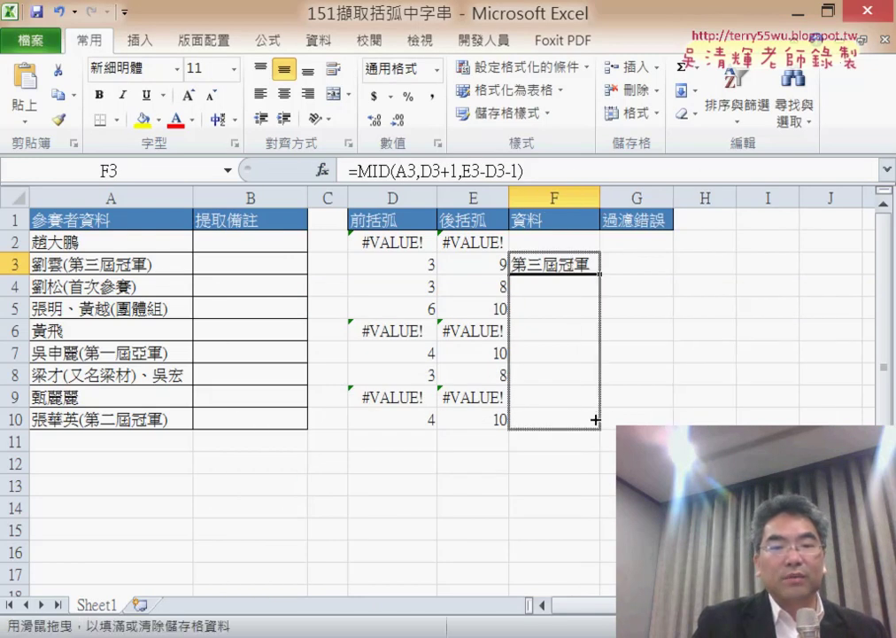
click(574, 263)
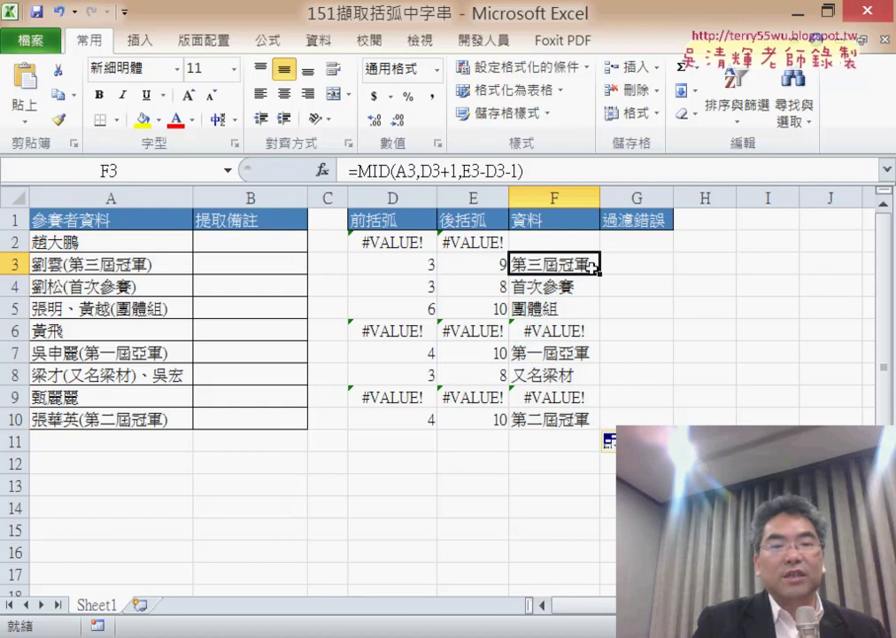
drag(598, 273, 599, 239)
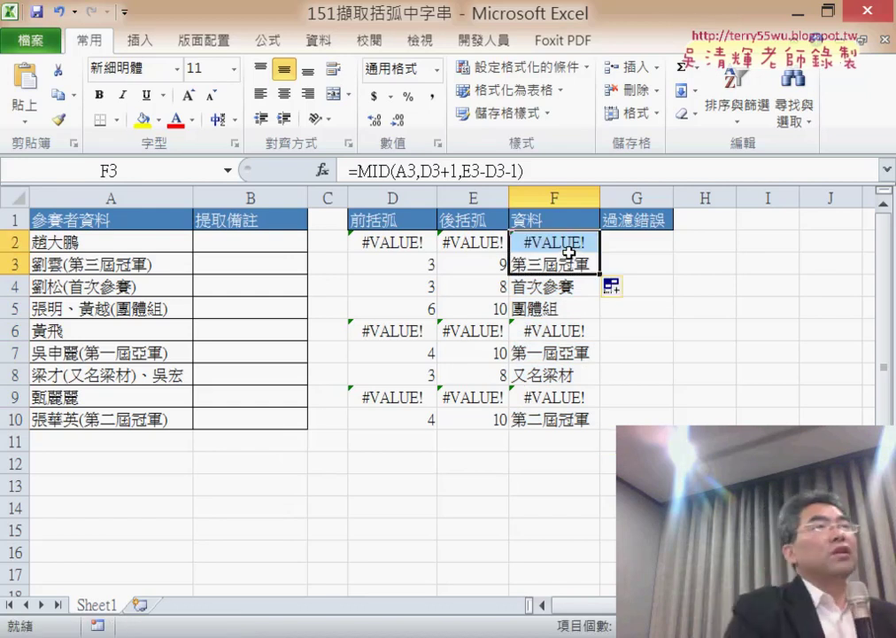
drag(567, 241, 582, 419)
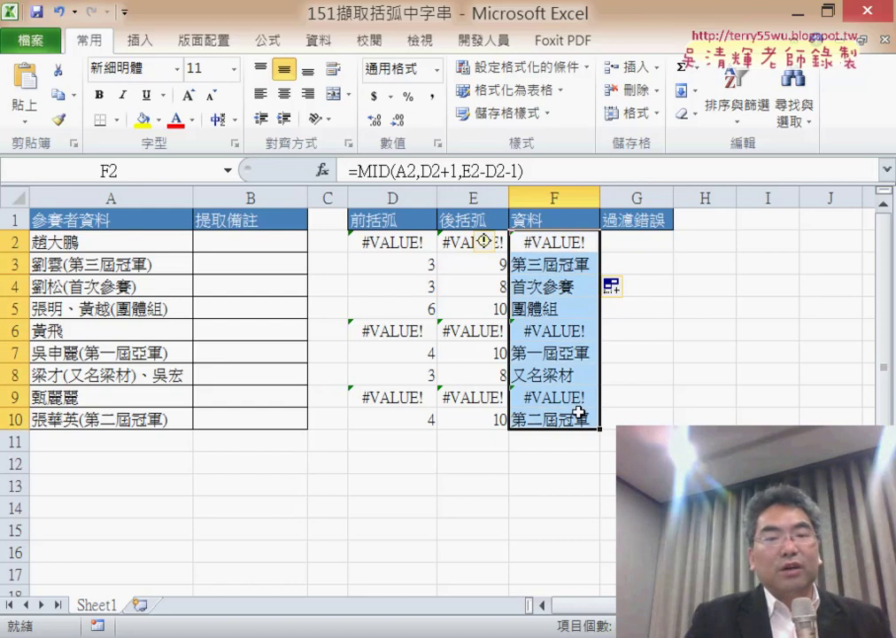
click(624, 244)
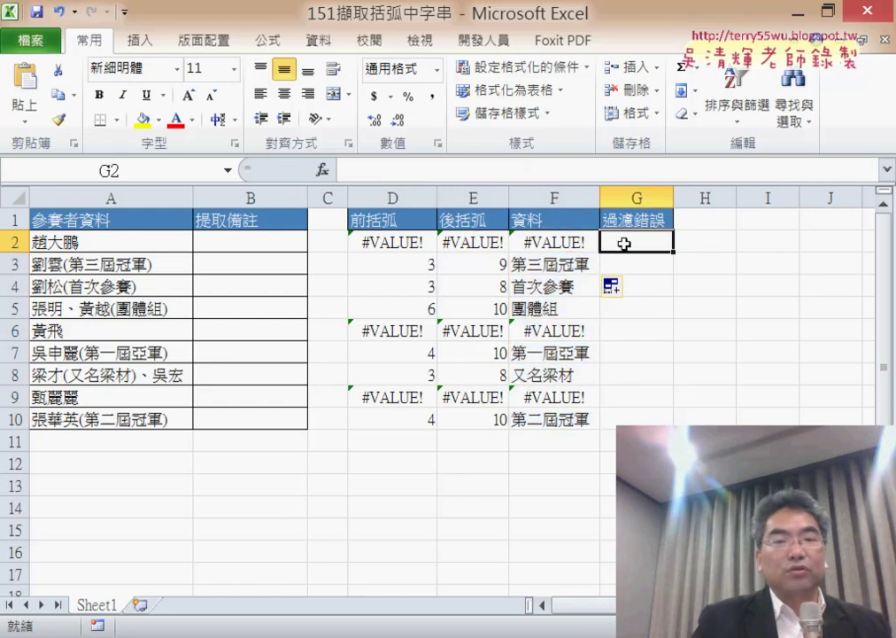
- Pick IFERROR from the Logical category to start G2's formula
click(322, 169)
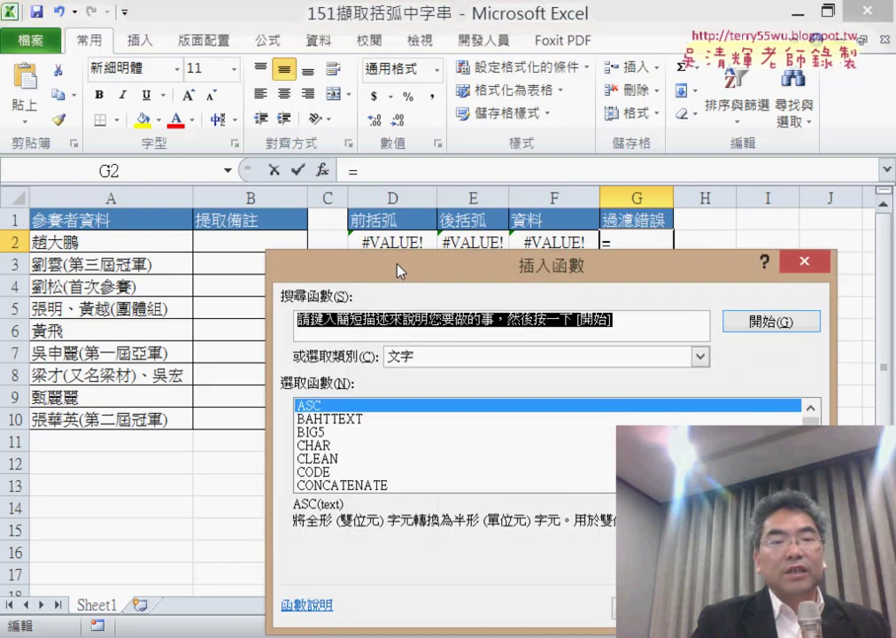
drag(401, 270, 352, 151)
click(394, 239)
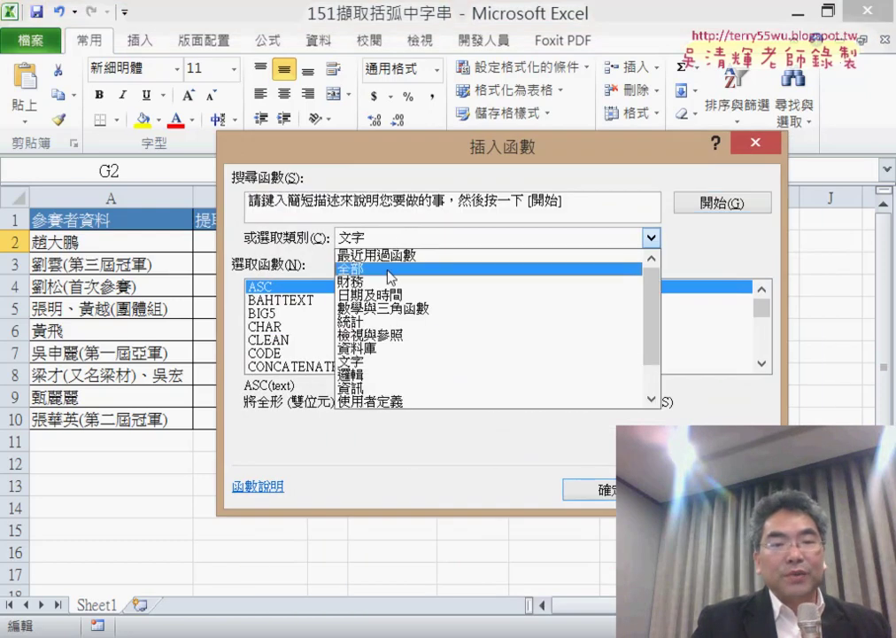
click(376, 375)
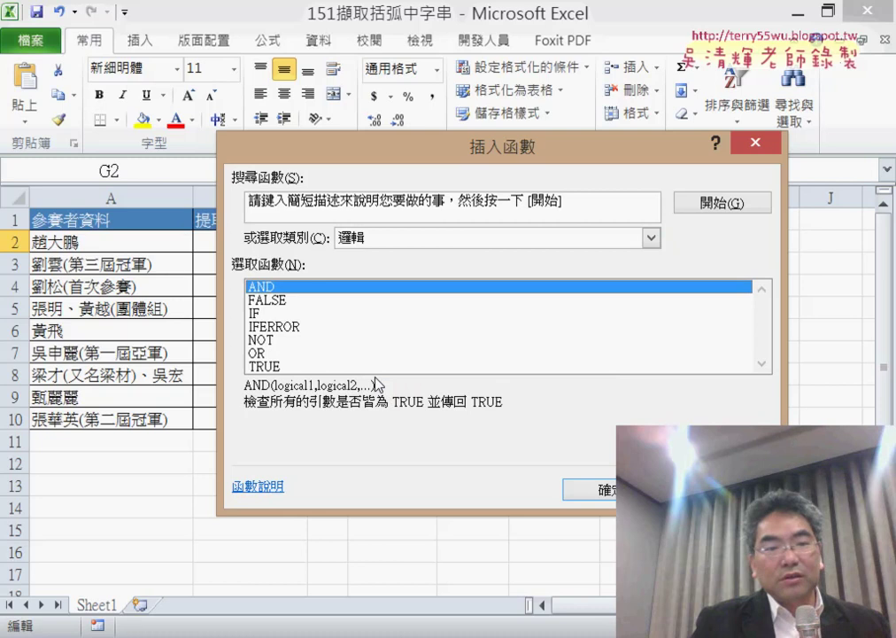
click(327, 328)
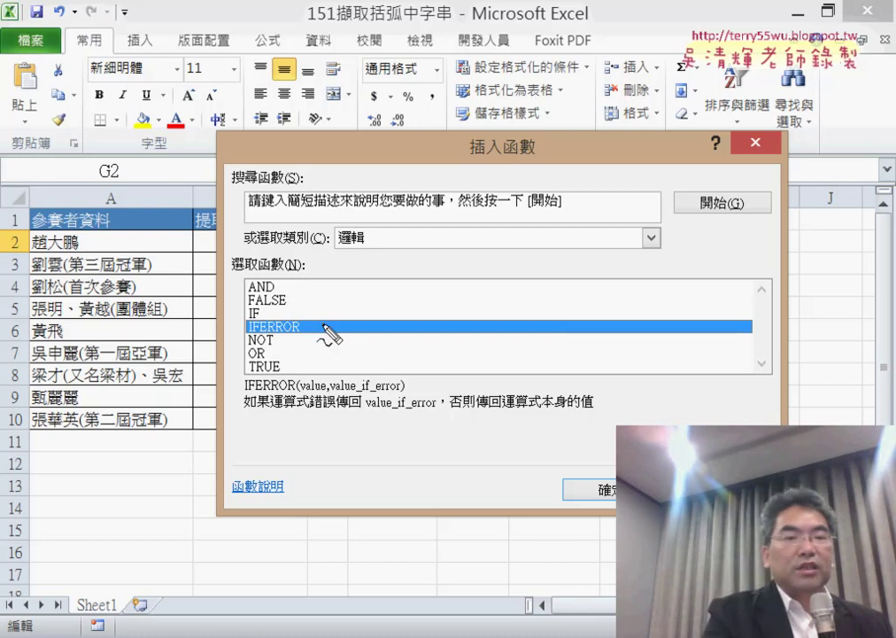
mouse_move(350, 74)
mouse_down()
mouse_move(381, 76)
mouse_move(366, 113)
mouse_move(387, 96)
mouse_up()
drag(371, 53, 382, 133)
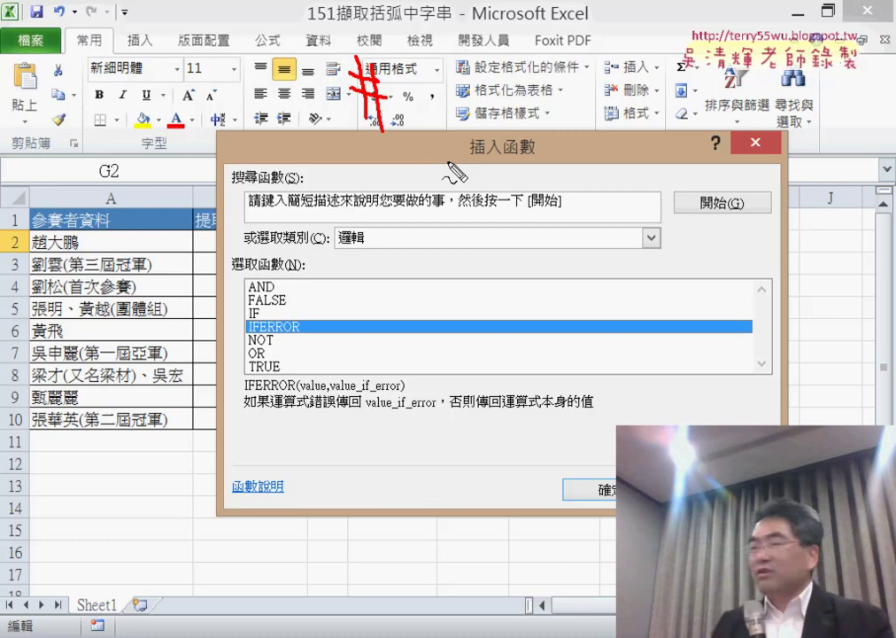
key(Escape)
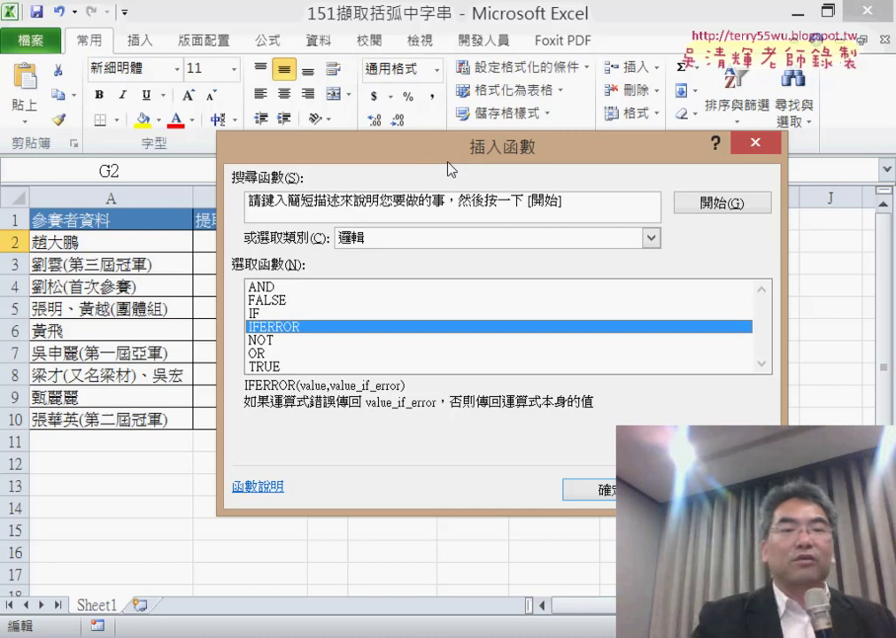
click(609, 490)
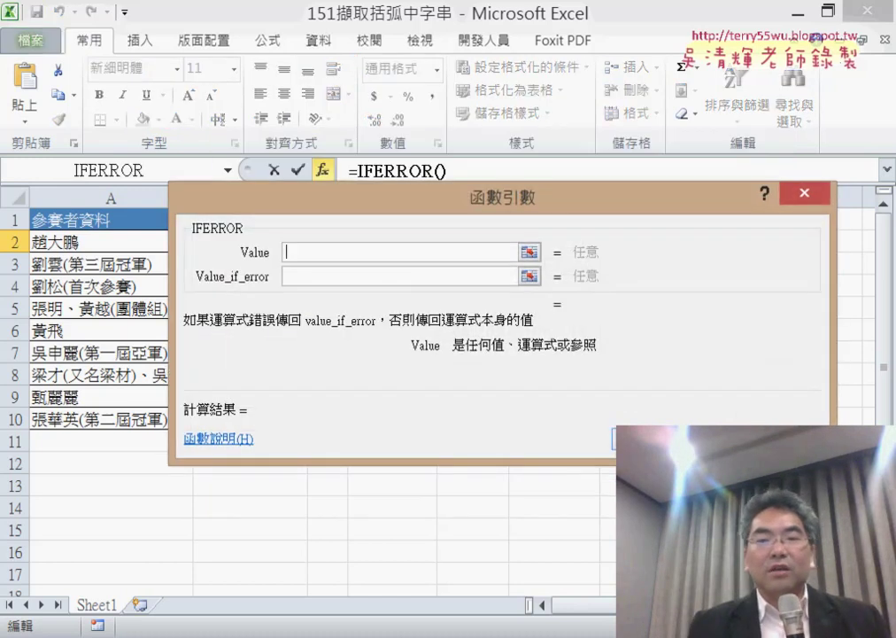
- Cancel and restart IFERROR in G2, using F2 as its Value argument
key(Escape)
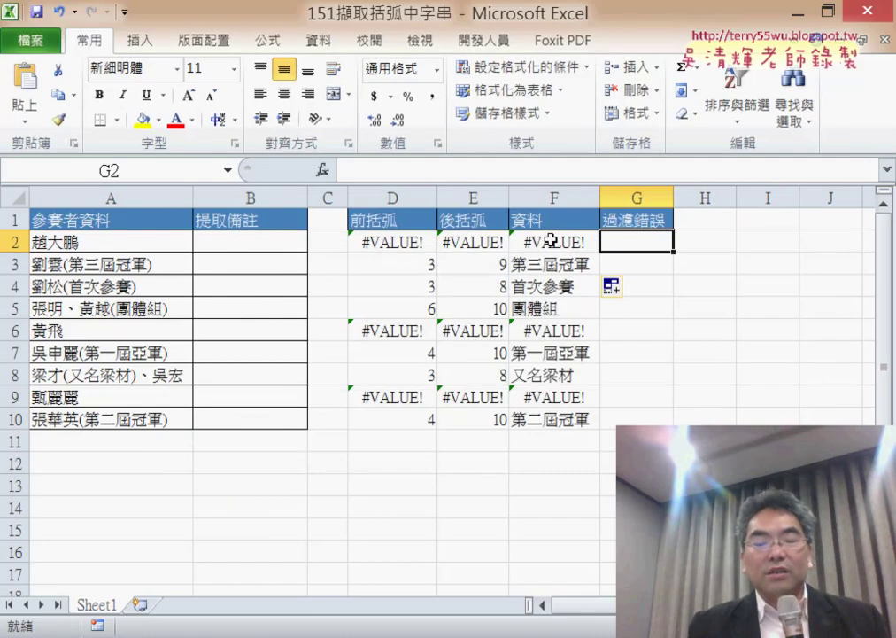
click(322, 169)
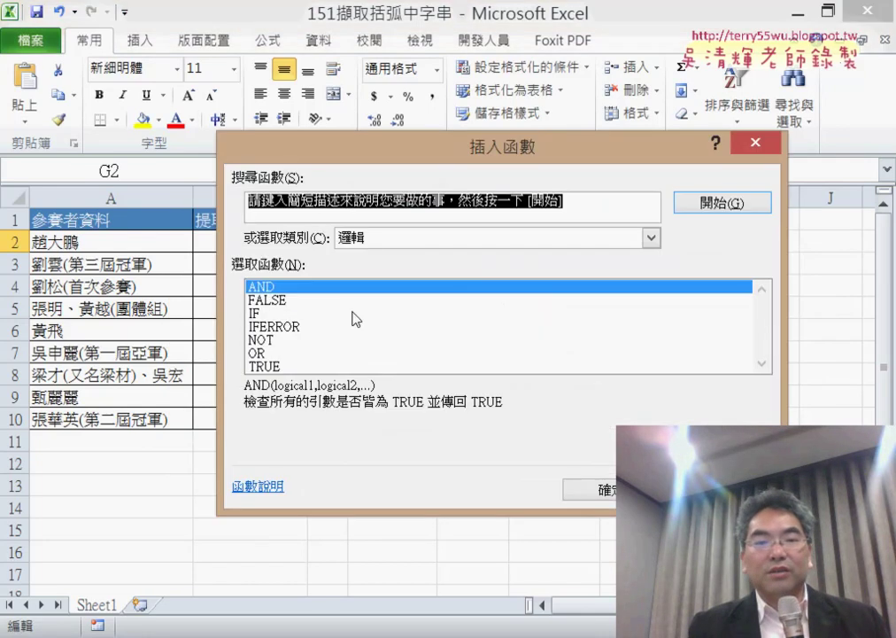
click(274, 327)
double_click(274, 328)
drag(535, 203, 553, 343)
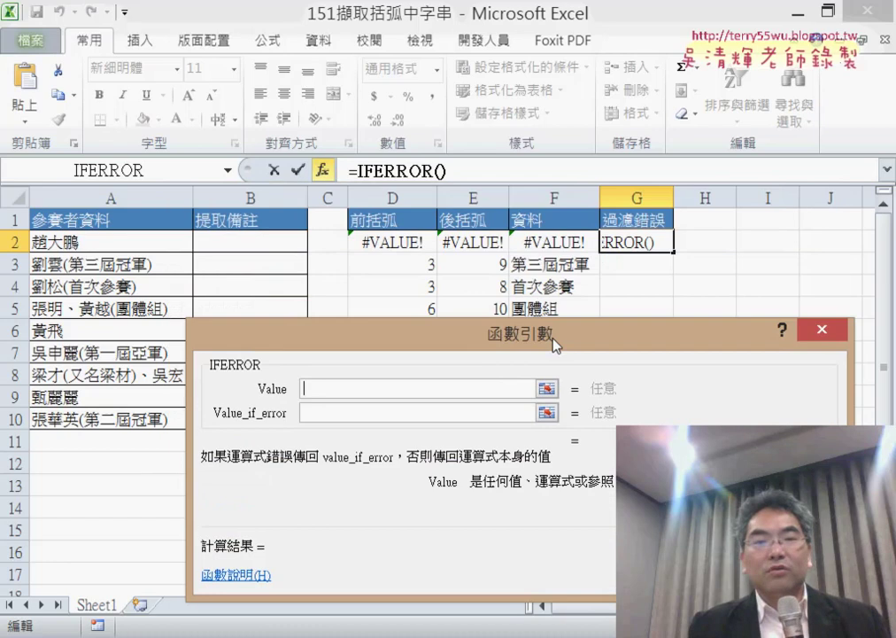
click(566, 242)
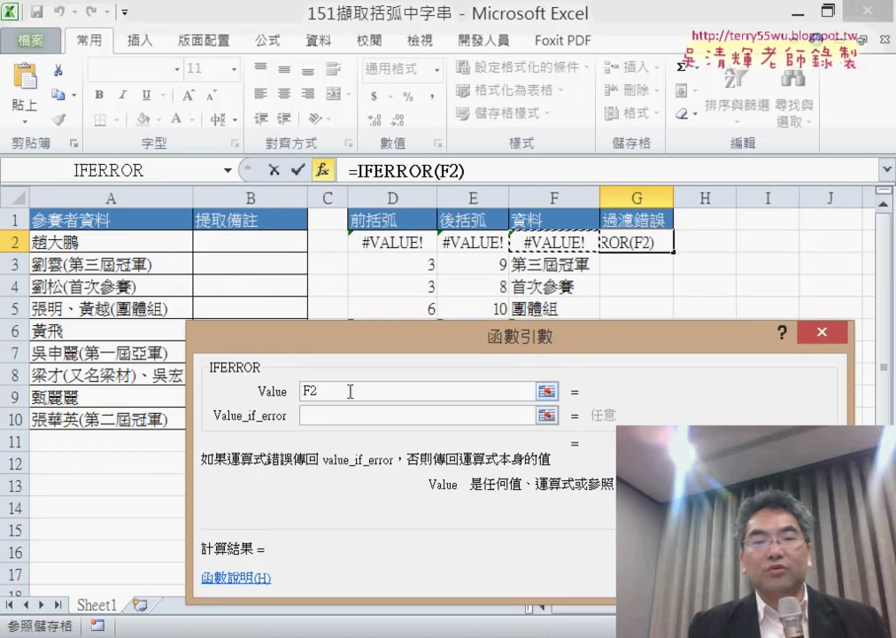
drag(345, 390, 305, 391)
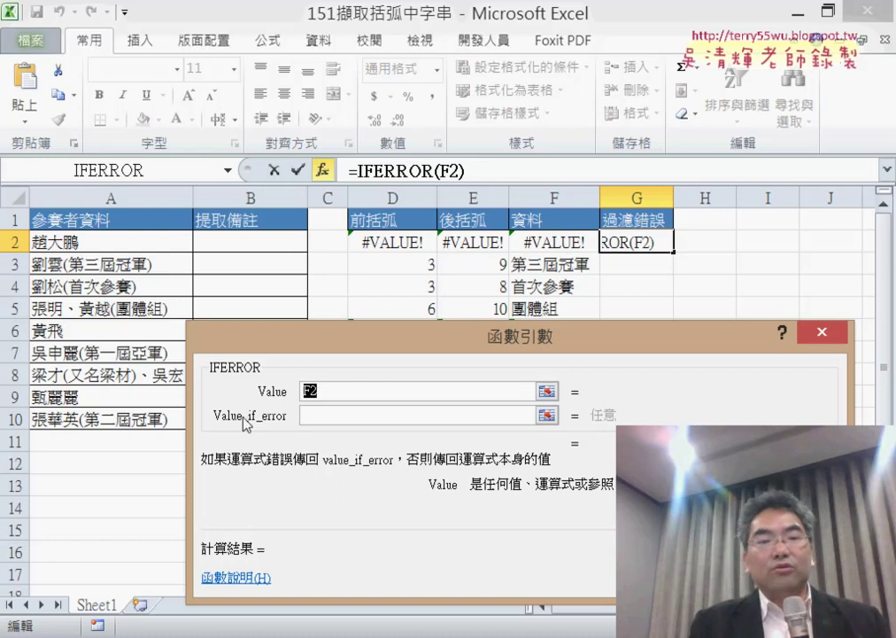
click(317, 416)
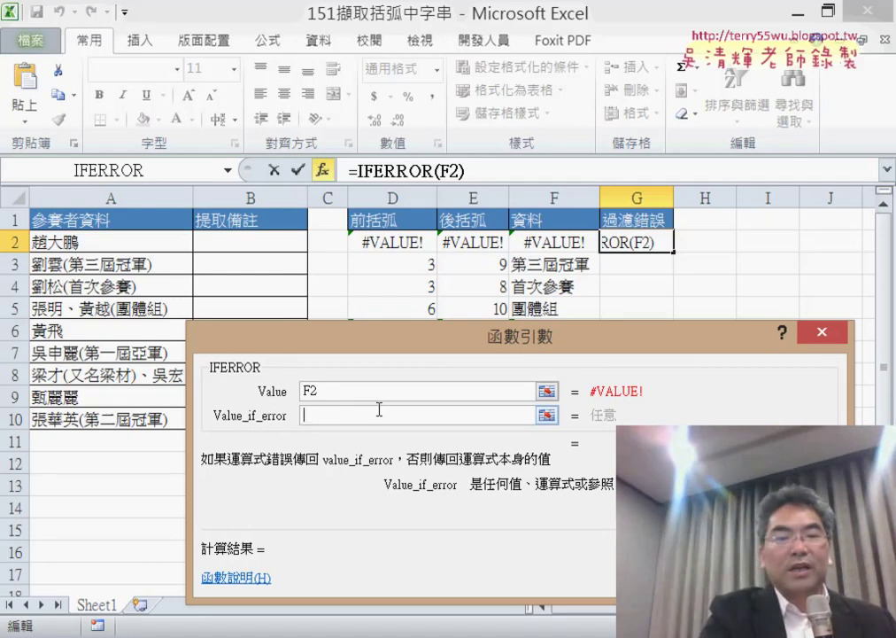
- Enter "" as Value_if_error so G2 holds =IFERROR(F2,"")
text("")
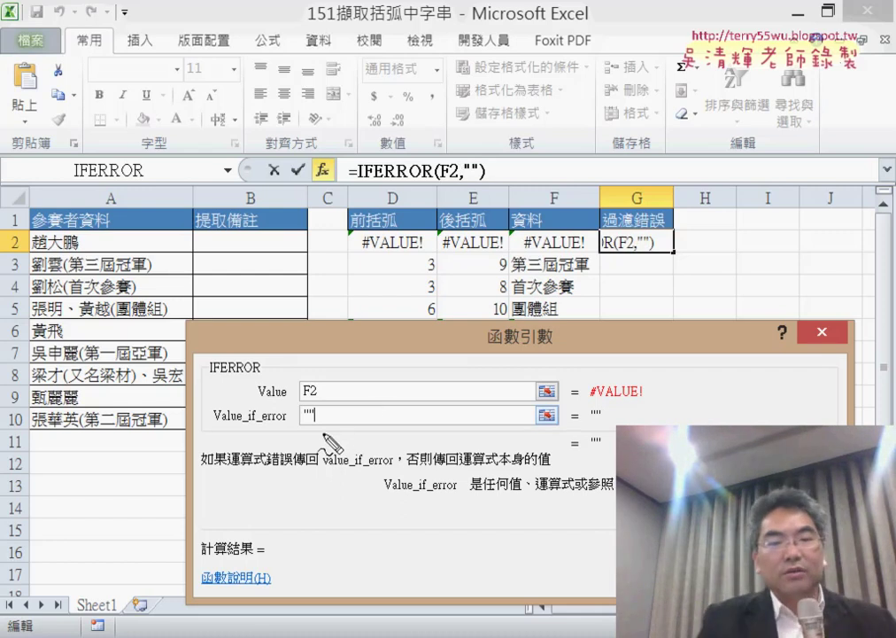
drag(321, 401, 337, 426)
mouse_move(372, 103)
mouse_down()
mouse_move(373, 127)
mouse_move(412, 140)
mouse_up()
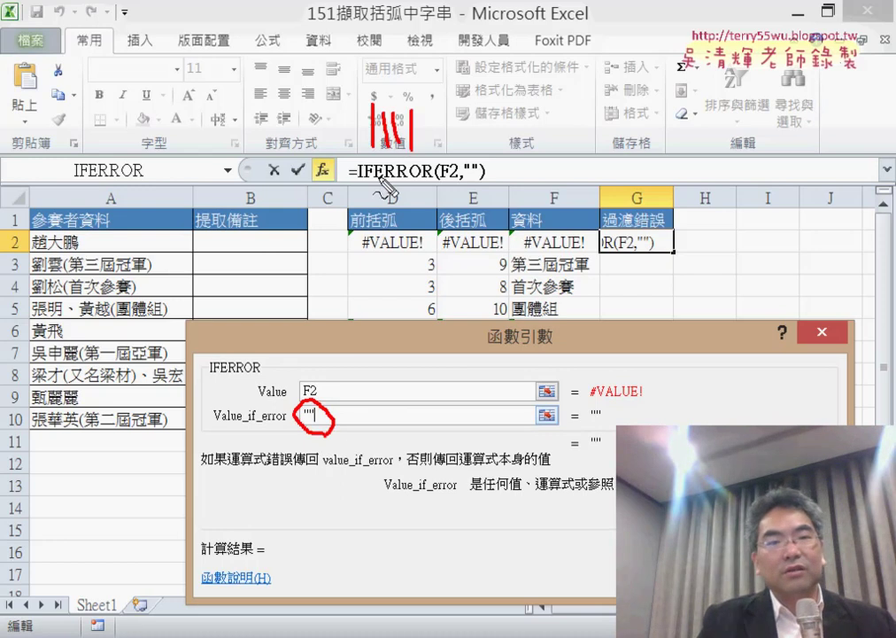
drag(363, 166, 432, 163)
key(ctrl+z)
mouse_move(412, 96)
mouse_down()
mouse_move(425, 161)
mouse_move(339, 410)
mouse_move(367, 396)
mouse_up()
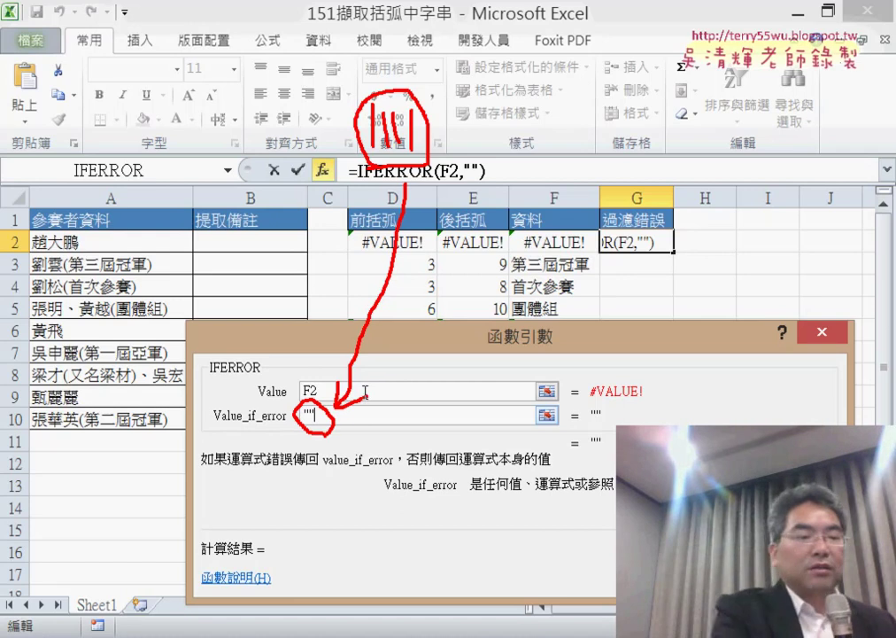
key(Escape)
click(354, 392)
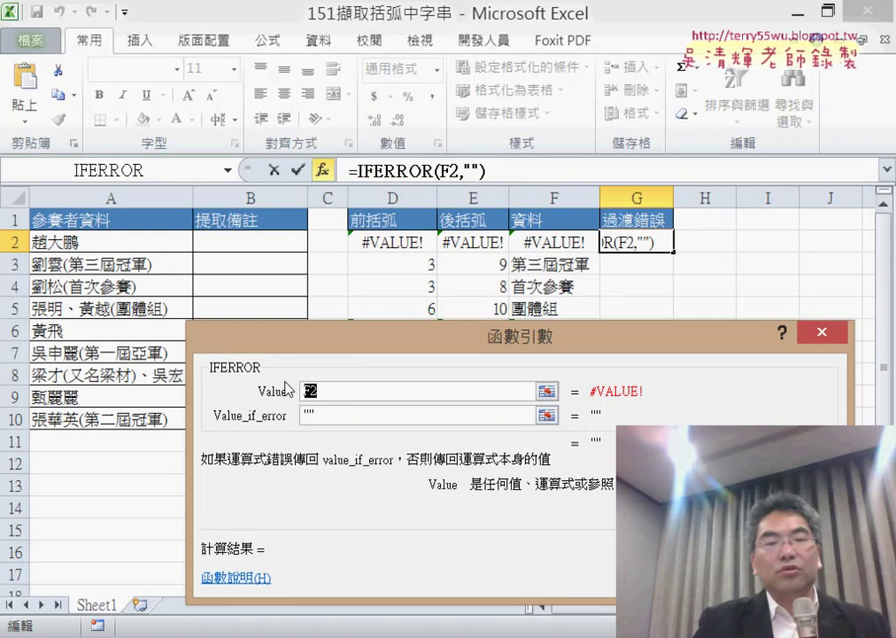
key(Tab)
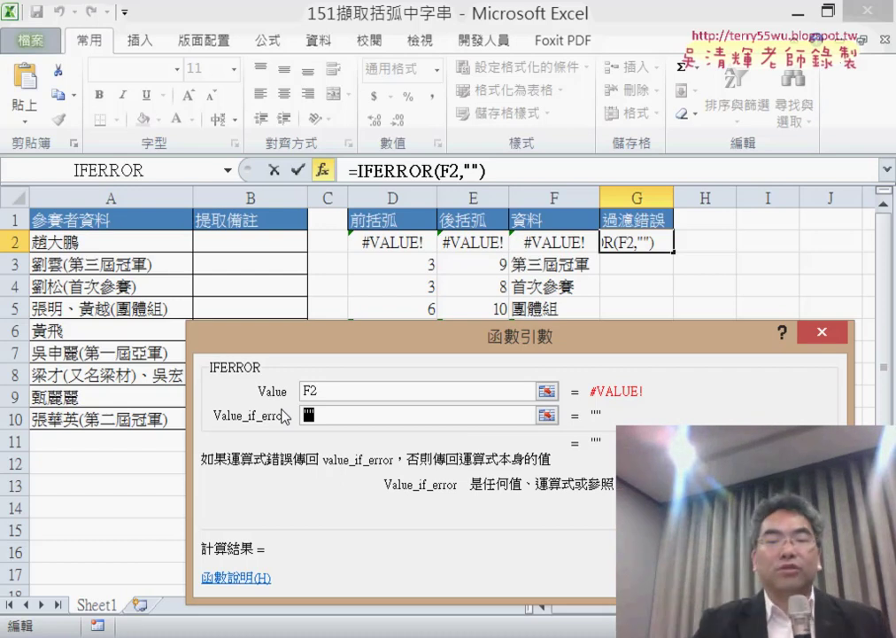
key(Return)
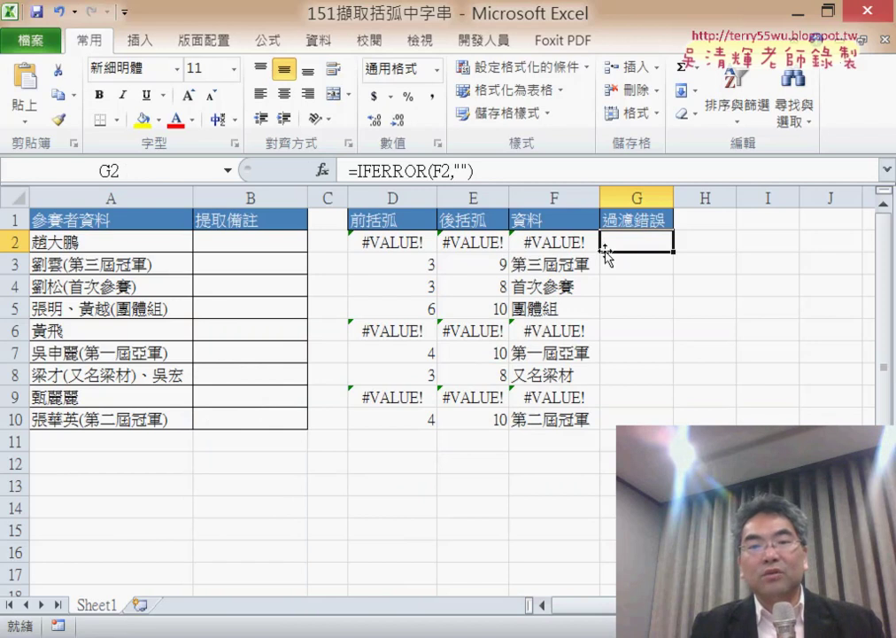
- Fill G2's IFERROR formula down to G10 and autofit column G
drag(672, 256, 673, 421)
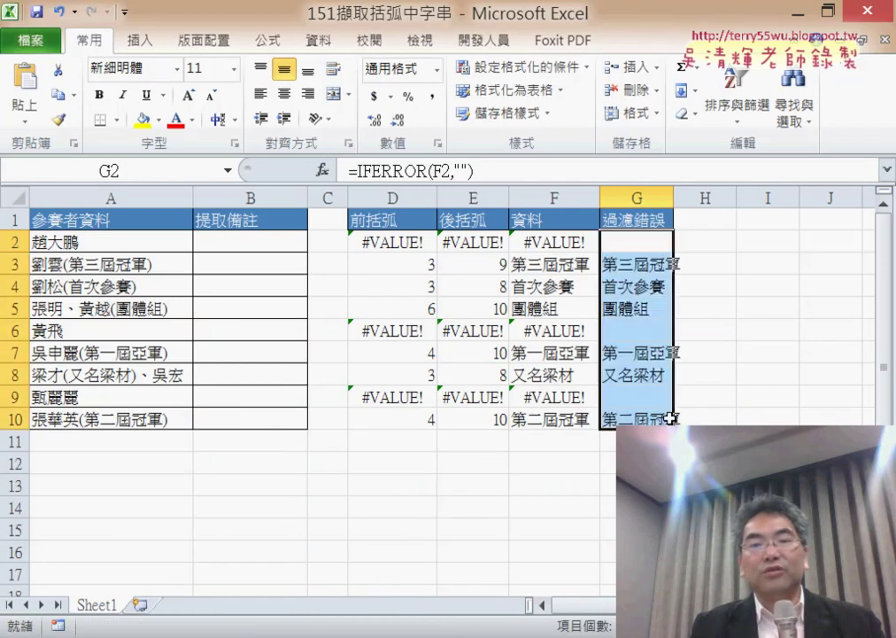
double_click(674, 193)
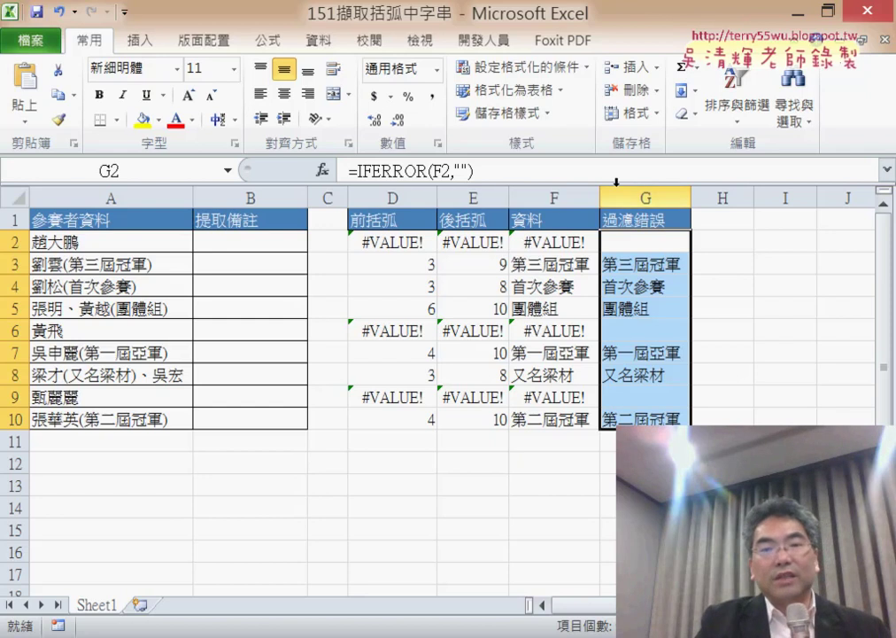
click(644, 247)
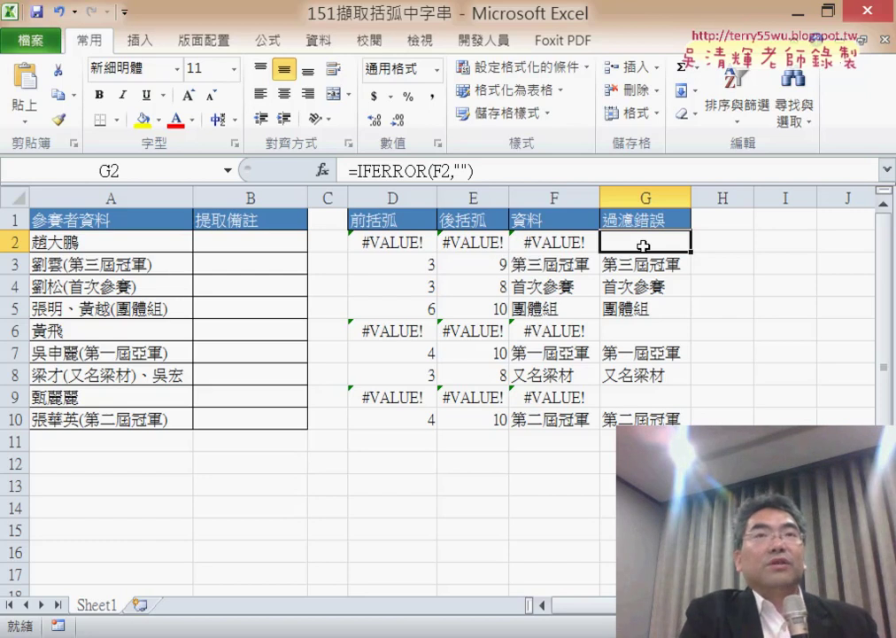
mouse_move(643, 247)
mouse_down()
mouse_move(647, 318)
mouse_move(634, 419)
mouse_up()
mouse_move(251, 241)
mouse_down()
mouse_move(256, 405)
mouse_move(246, 418)
mouse_up()
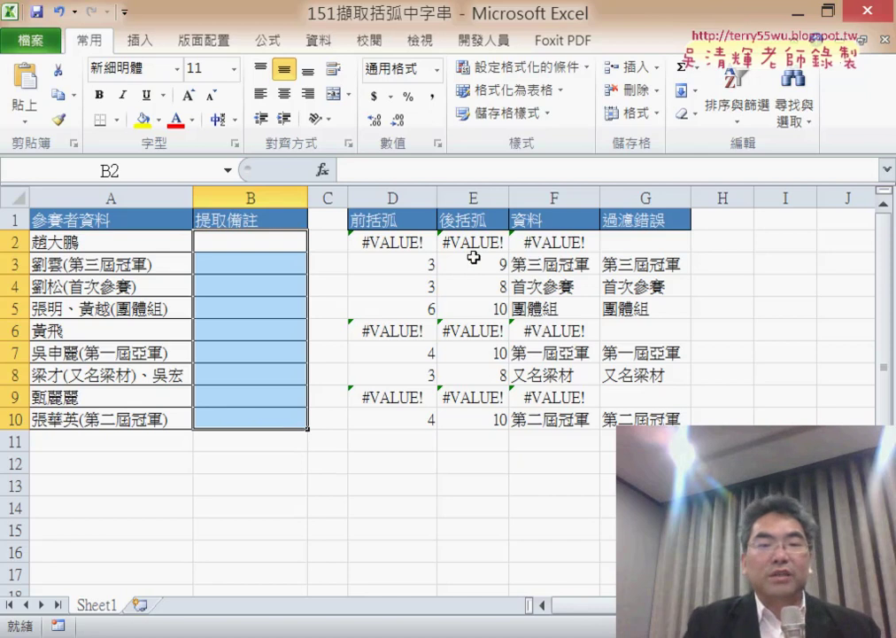
click(629, 240)
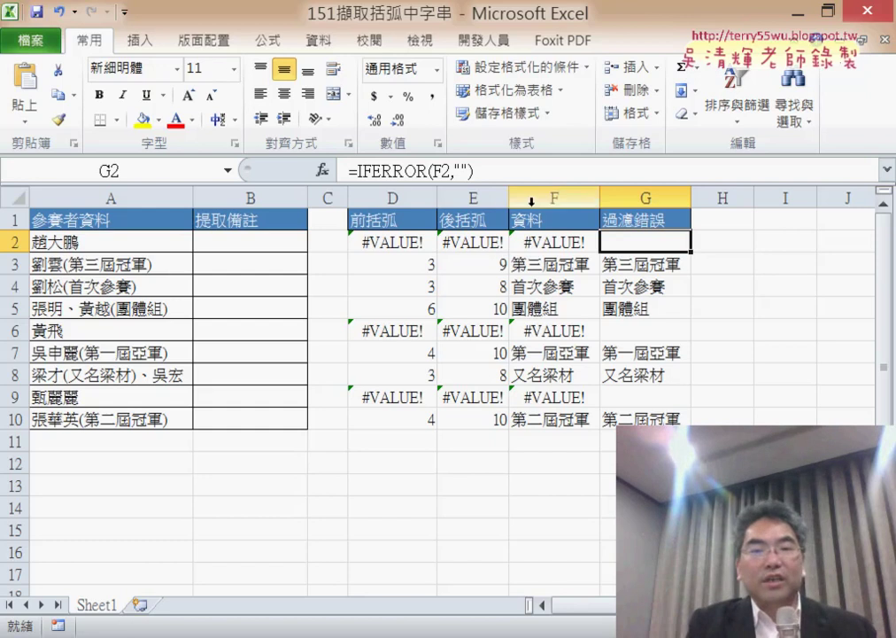
drag(531, 201, 251, 198)
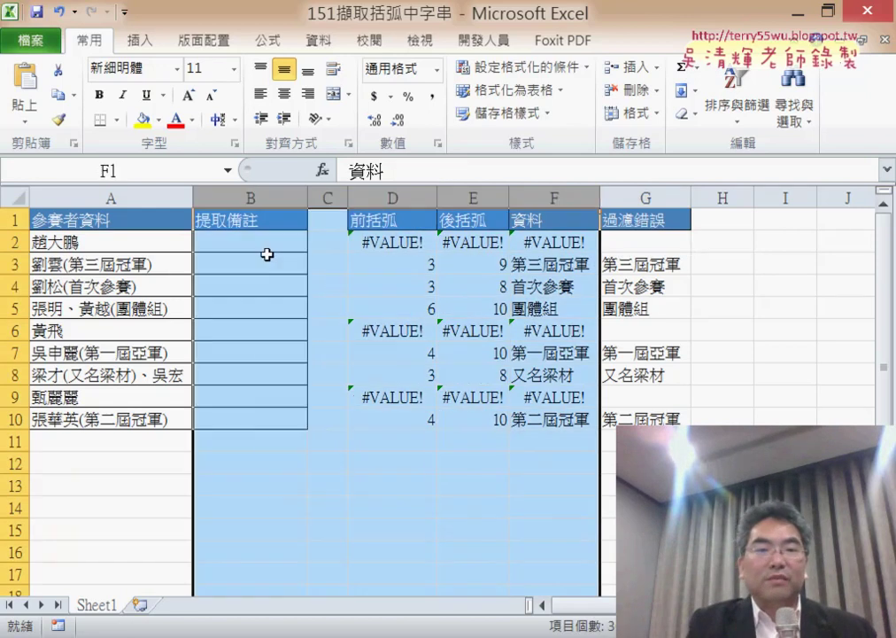
right_click(267, 254)
click(346, 521)
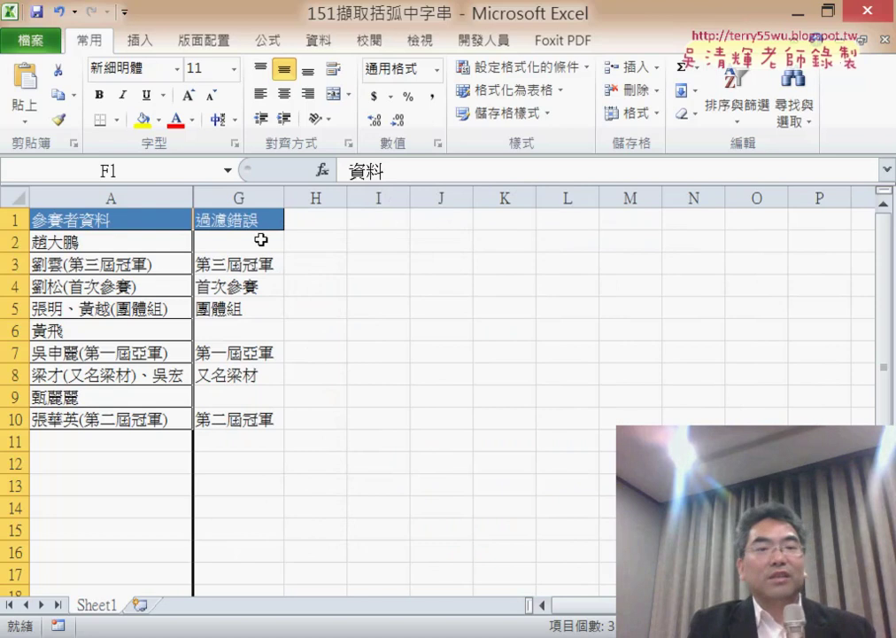
click(257, 225)
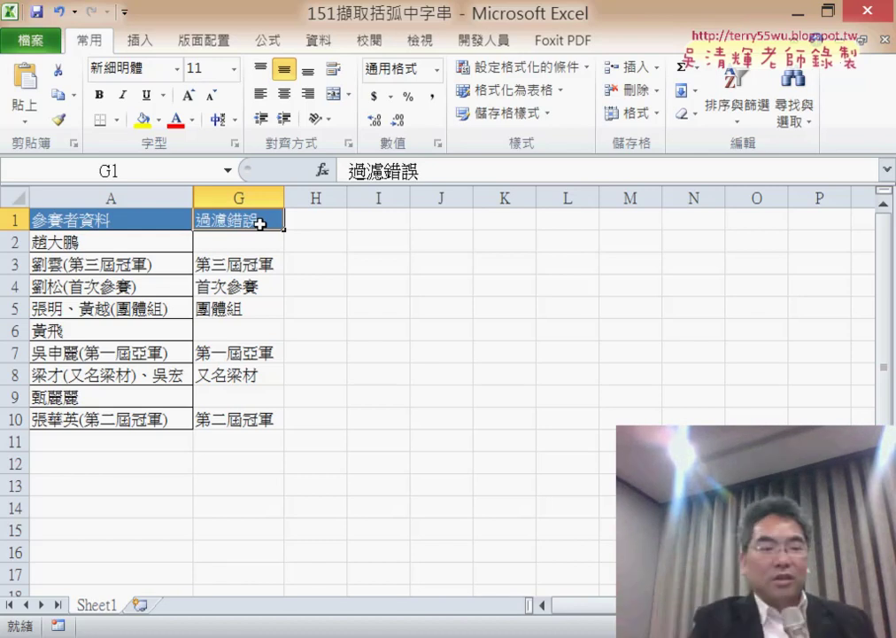
key(ctrl+z)
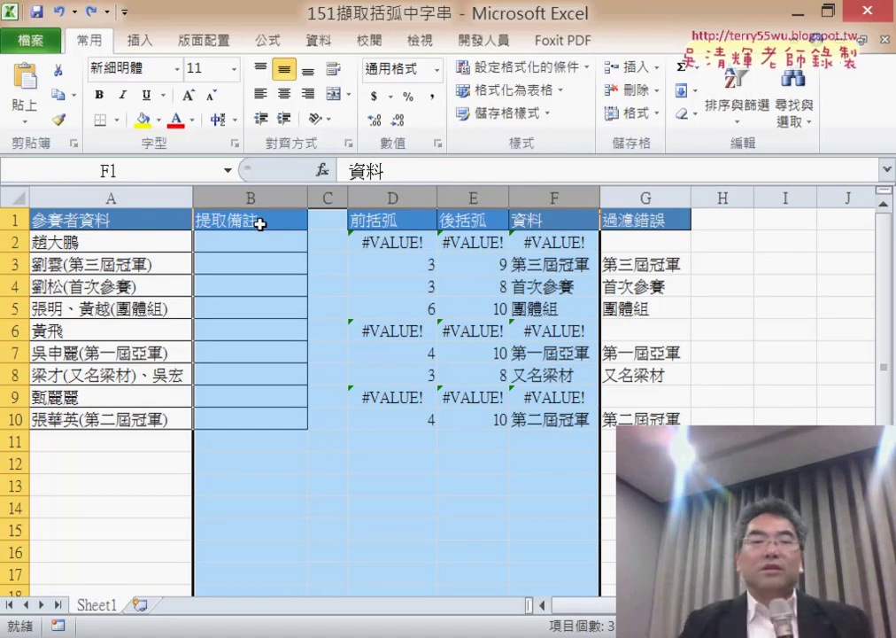
click(262, 244)
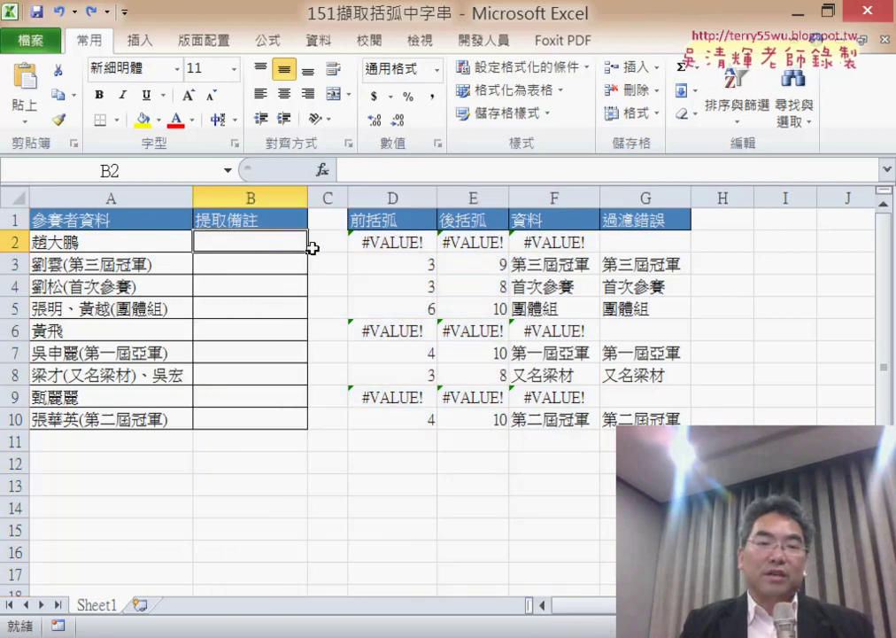
- Copy the FIND("(",A2) expression from D2's formula
click(370, 241)
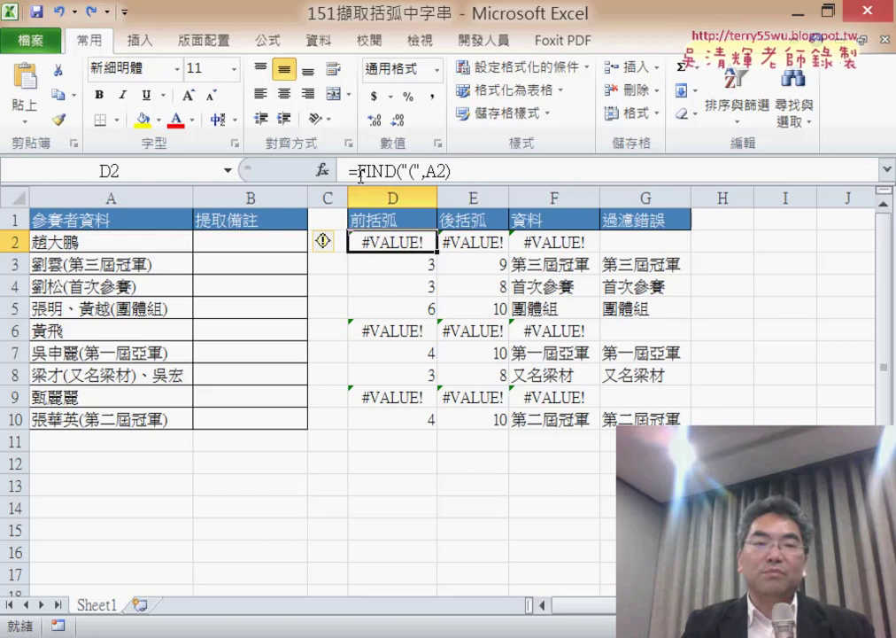
drag(360, 171, 497, 172)
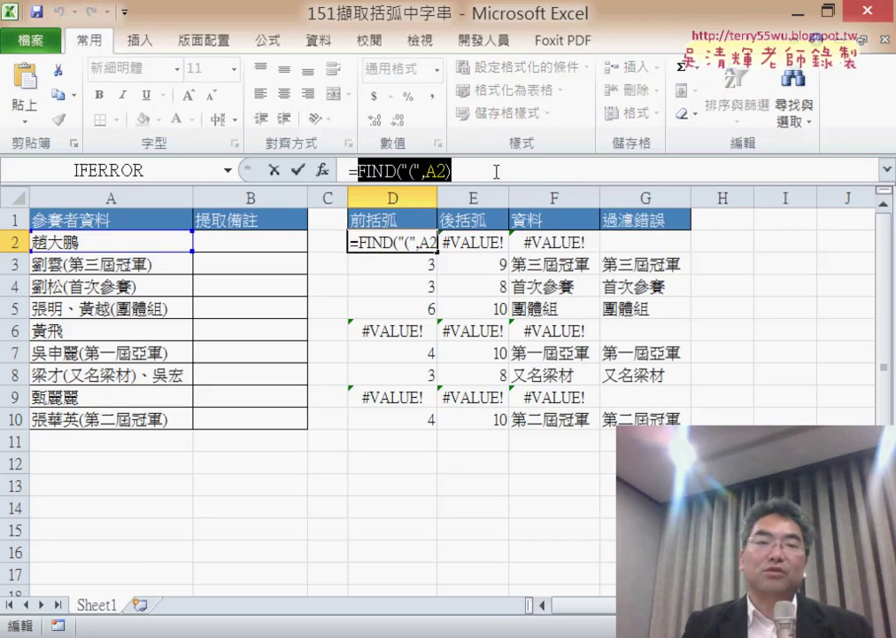
right_click(423, 173)
click(487, 214)
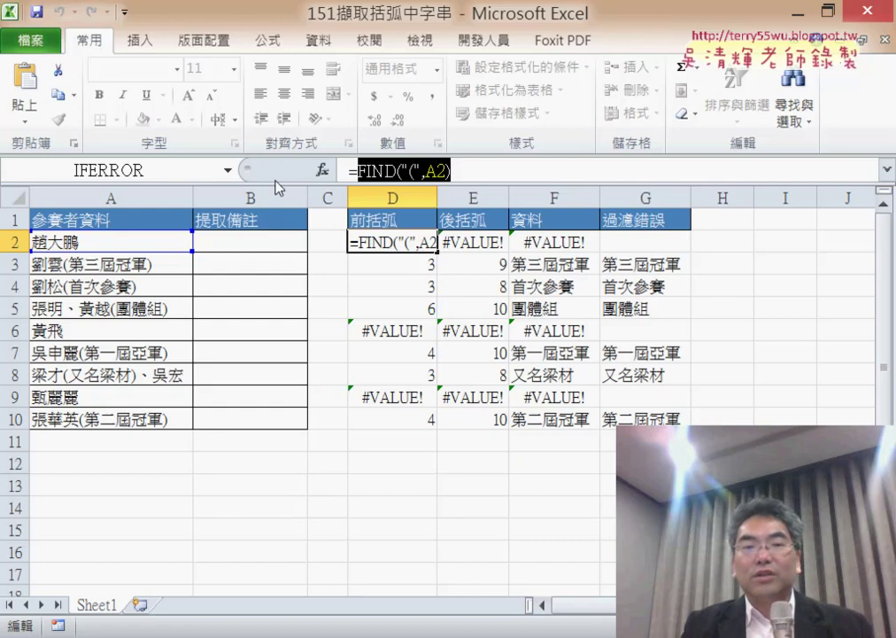
click(275, 180)
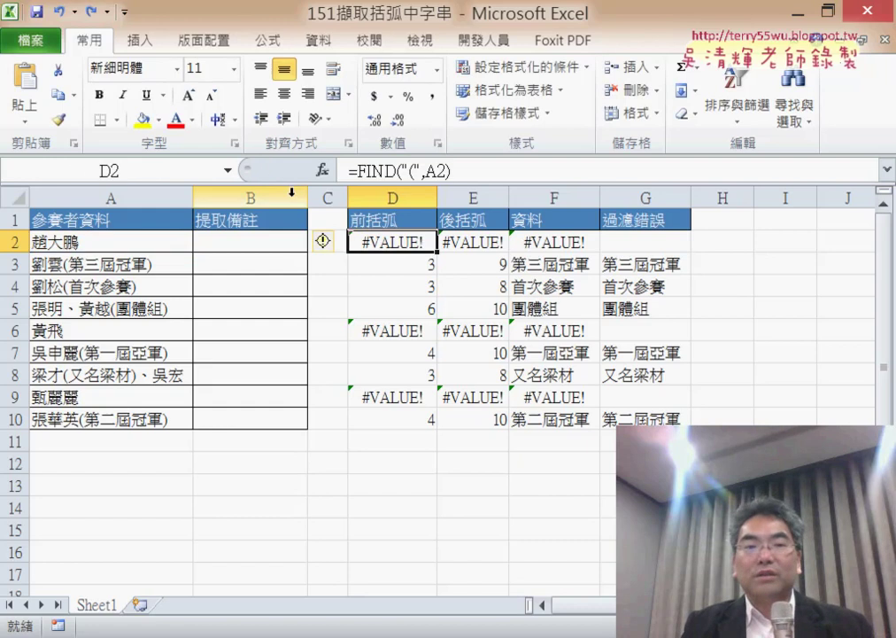
click(254, 247)
- Insert MID in B2 with Text A2 and Start_num FIND("(",A2)+1
click(323, 169)
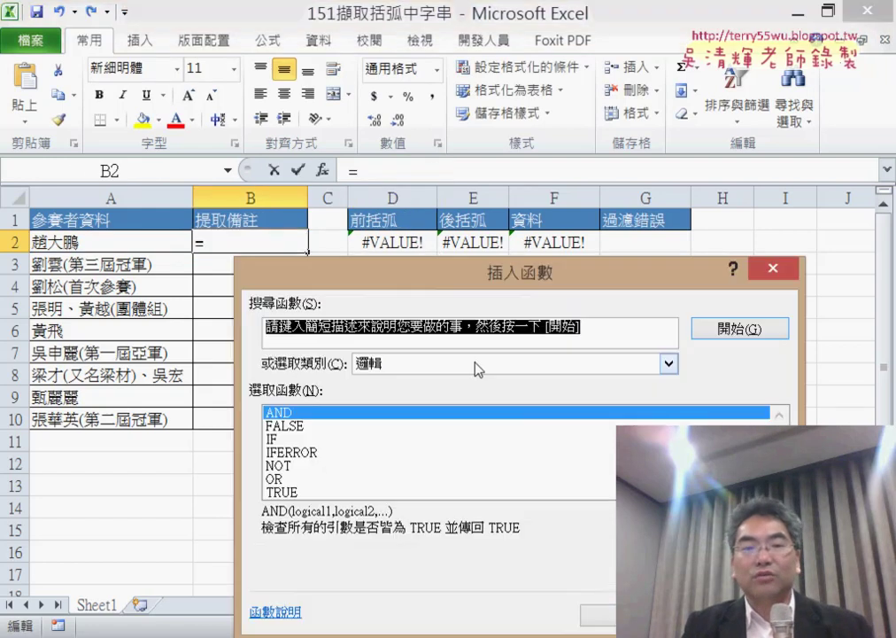
drag(479, 266, 510, 115)
click(478, 212)
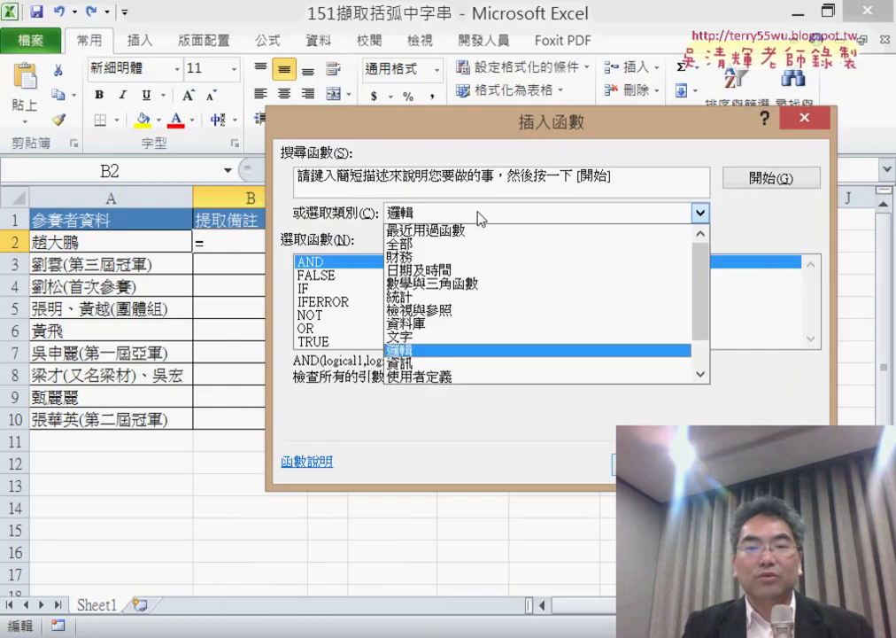
click(474, 227)
click(348, 276)
double_click(348, 278)
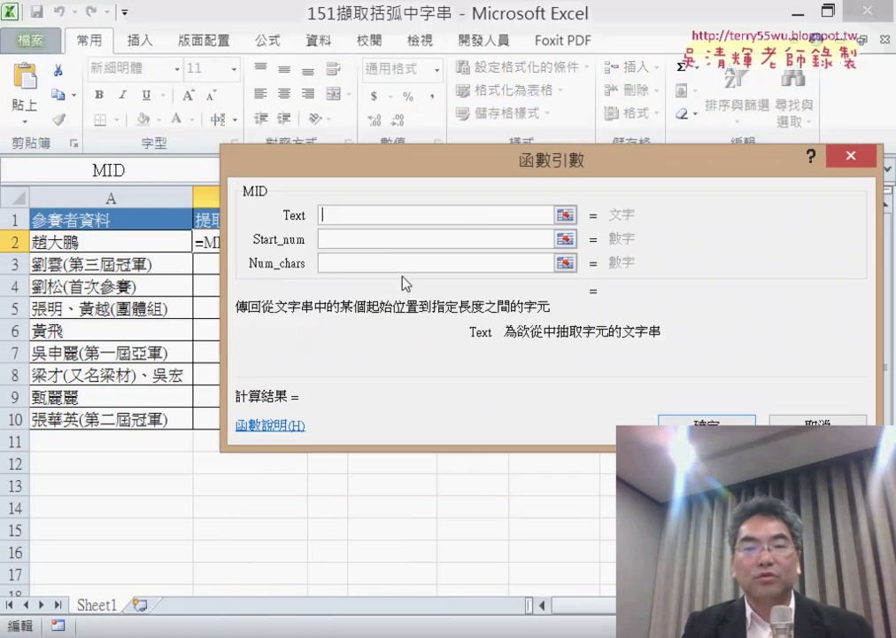
drag(379, 169, 473, 181)
click(160, 242)
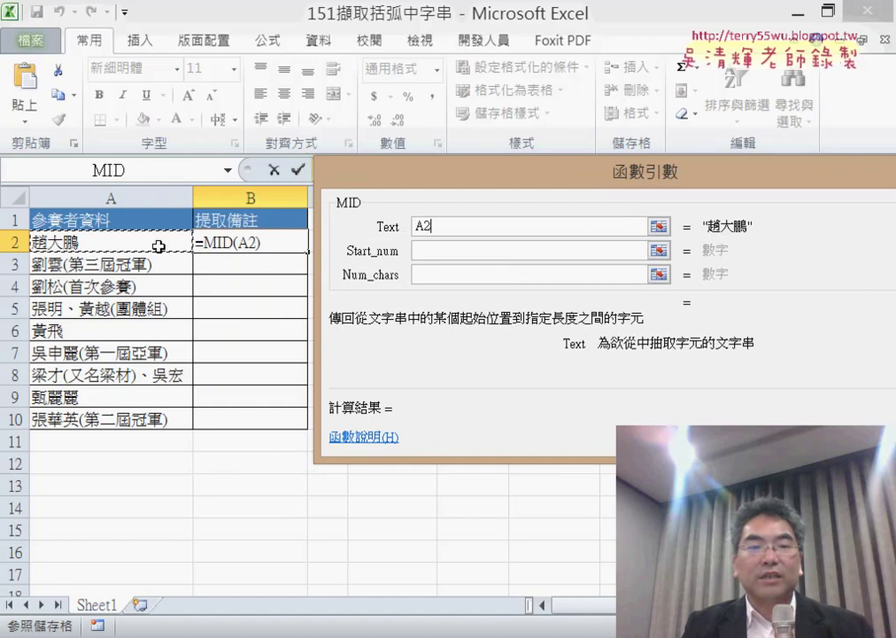
click(428, 251)
right_click(428, 251)
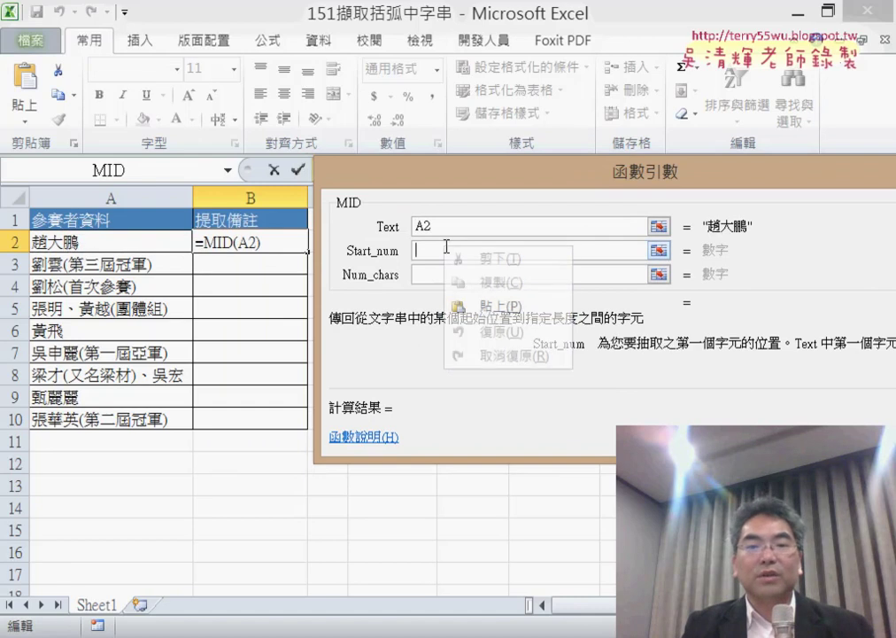
click(460, 307)
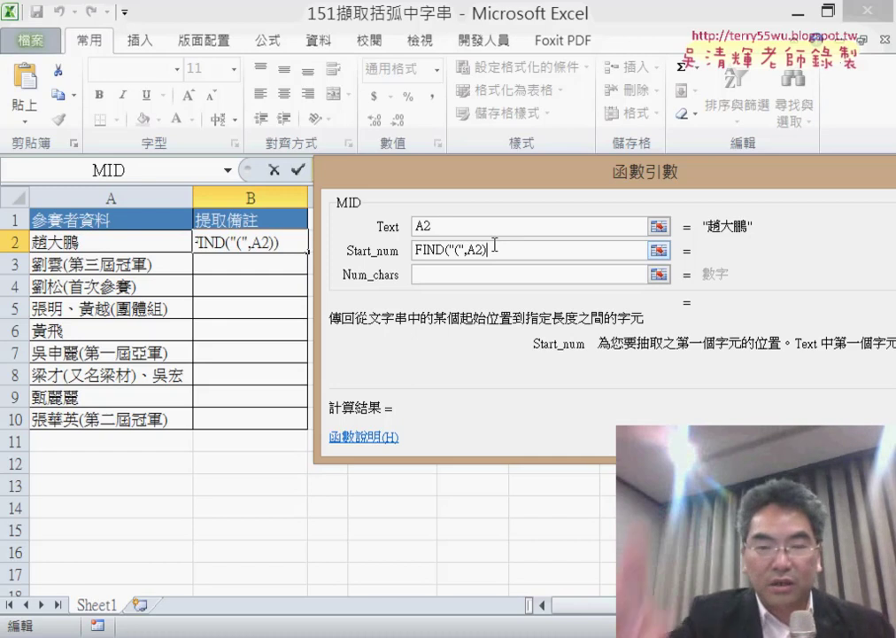
text(+)
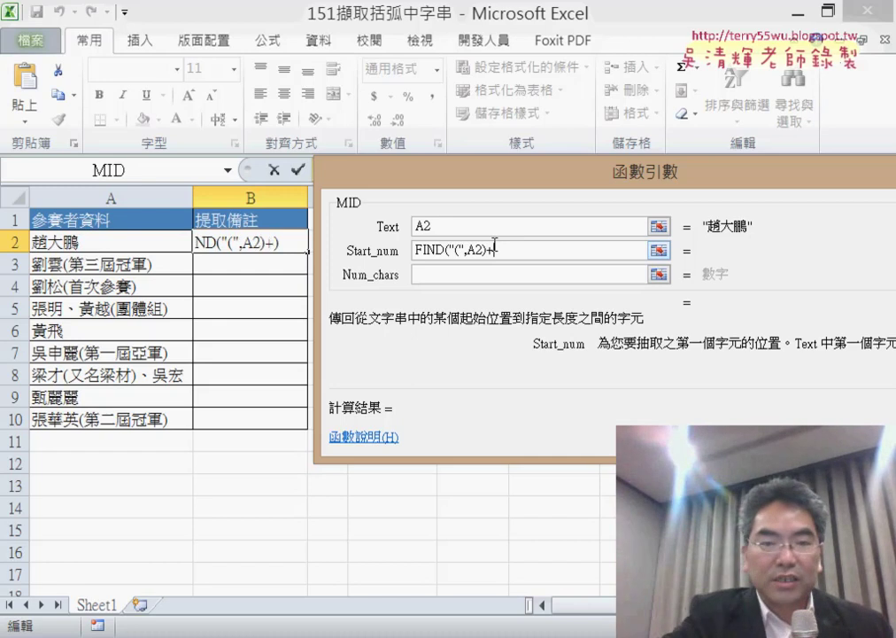
text(1)
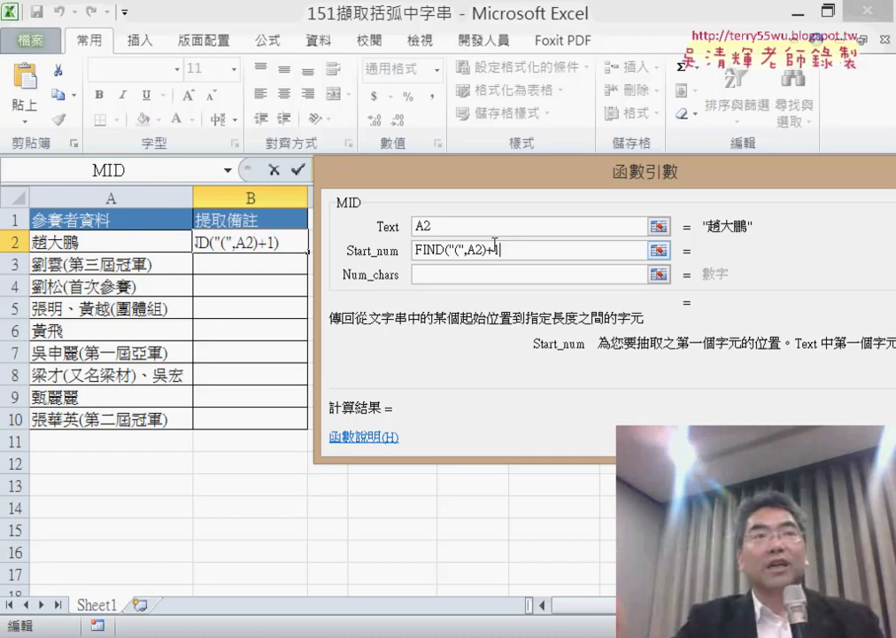
- Set Num_chars to FIND(")",A2)-FIND("(",A2)-1 and commit B2's formula
click(465, 274)
right_click(465, 276)
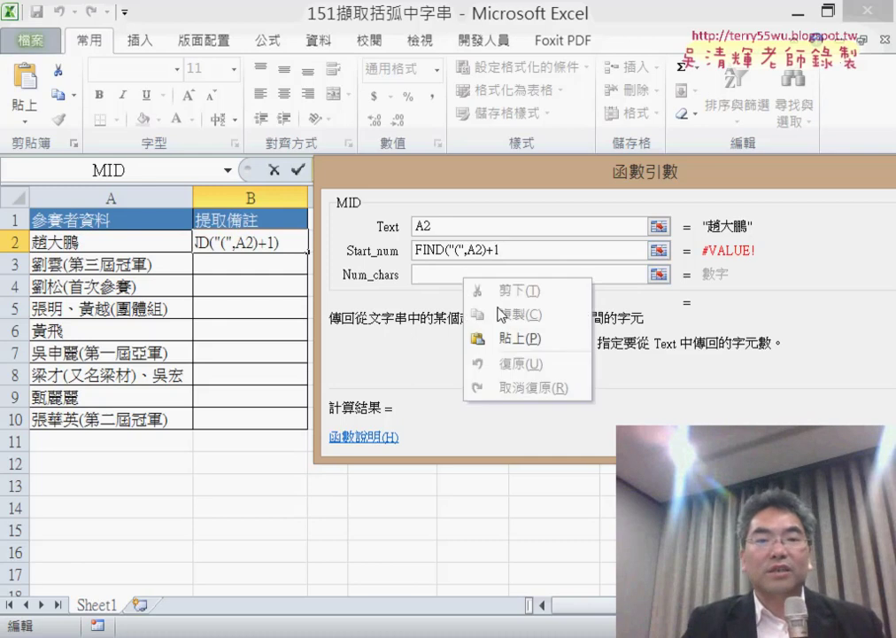
click(514, 338)
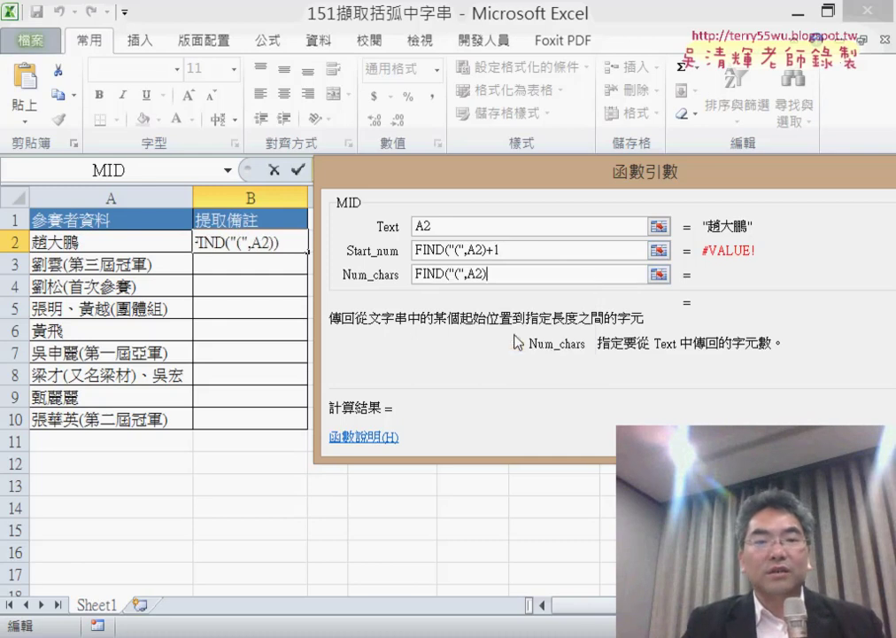
click(457, 275)
key(BackSpace)
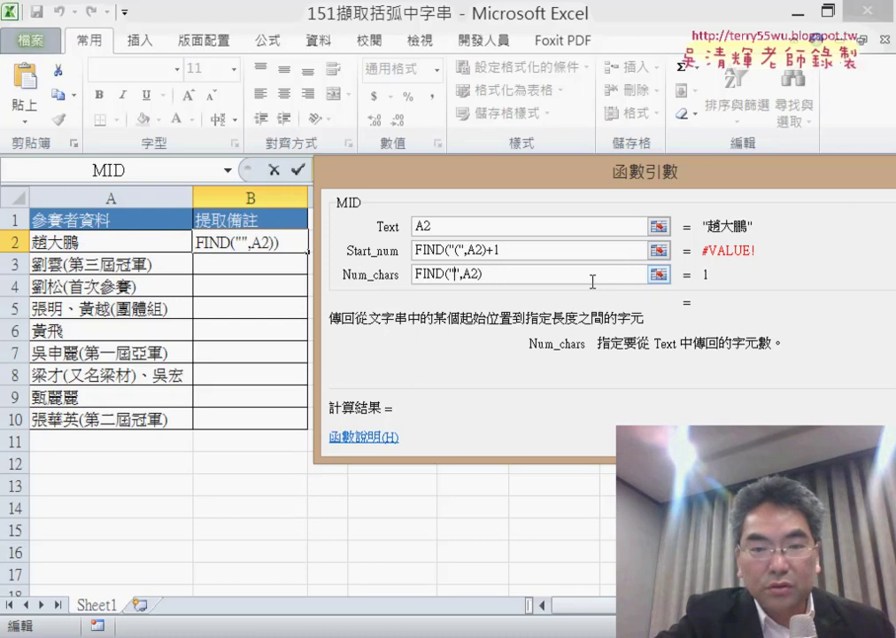
text())
key(End)
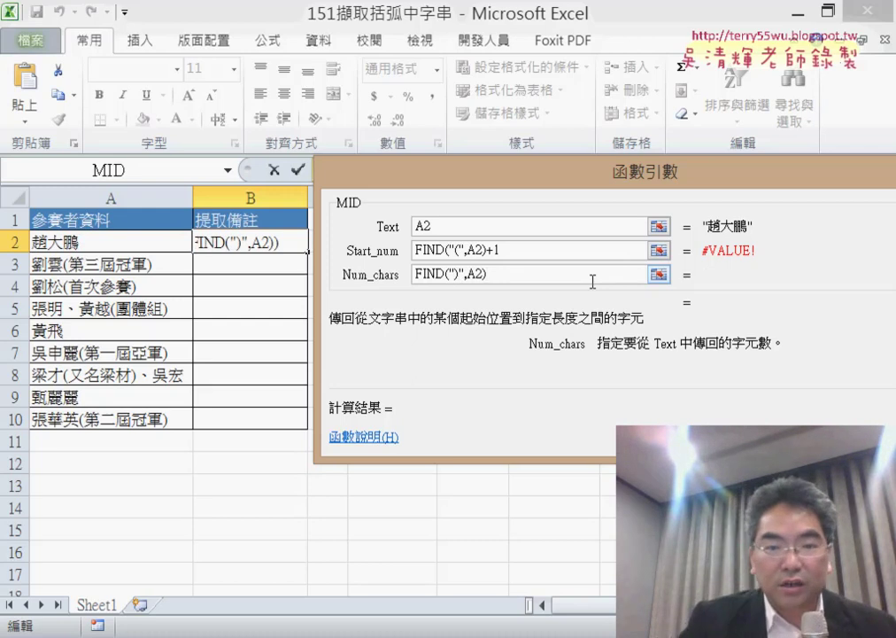
text(-)
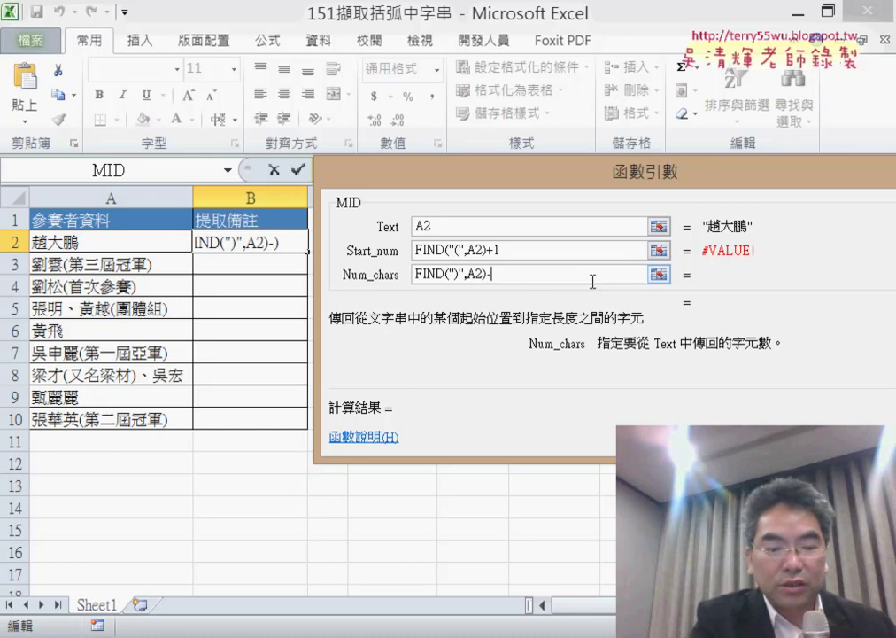
key(ctrl+v)
text(-)
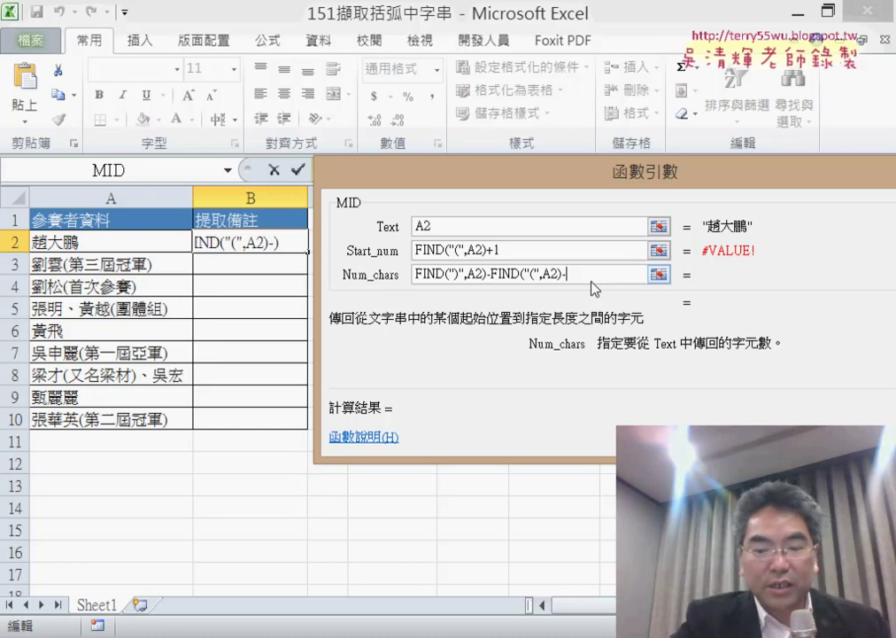
text(1)
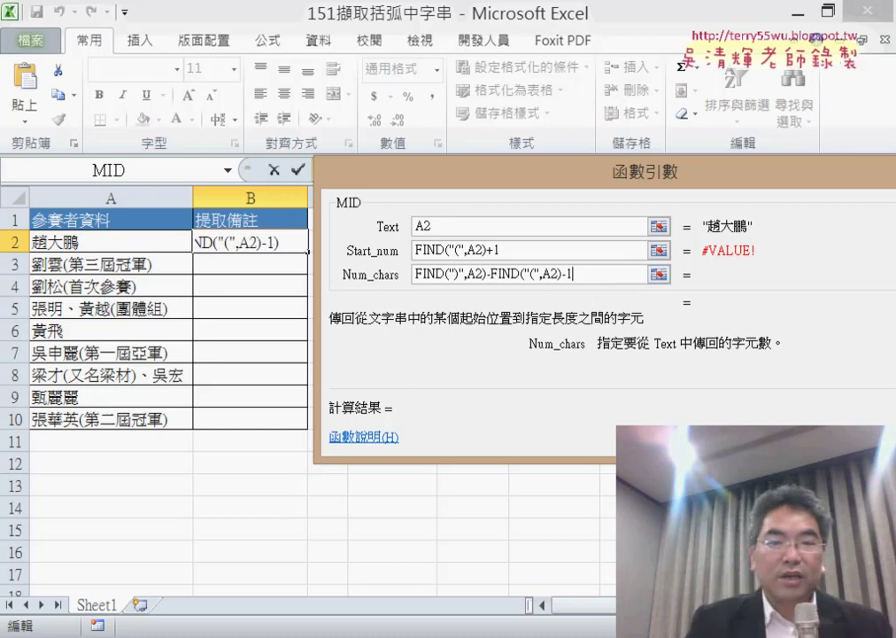
key(Return)
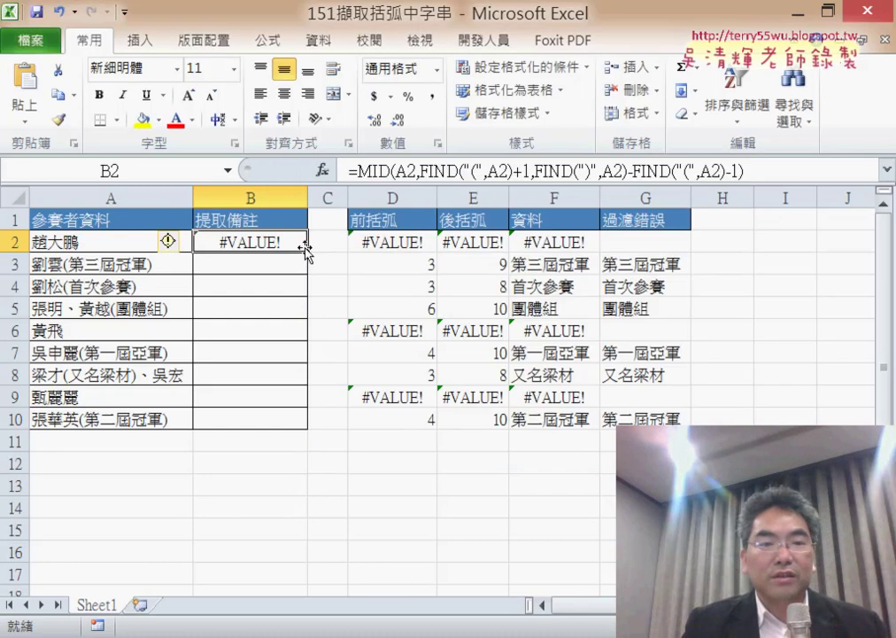
- Fill the MID formula down to B10, then cut the MID text from B2's formula
double_click(307, 252)
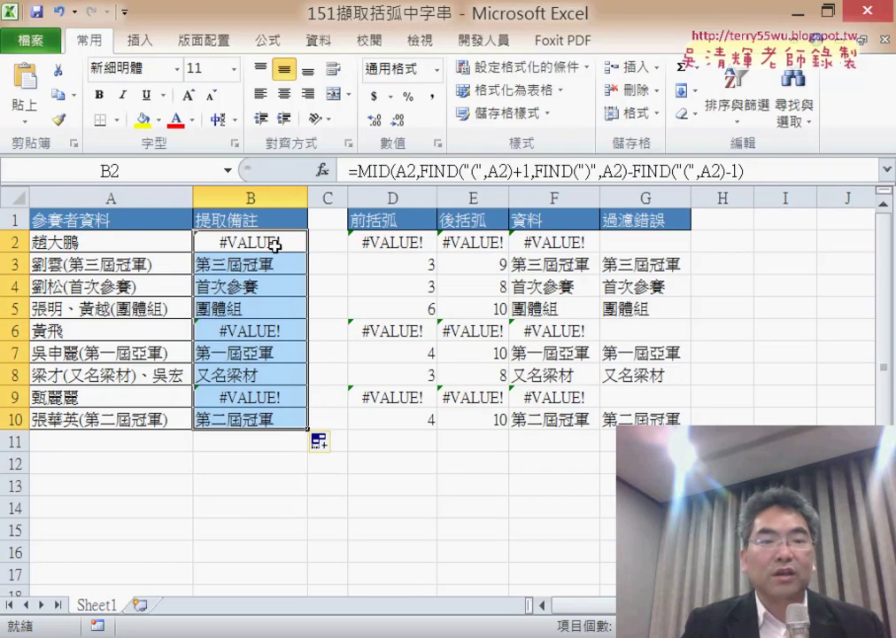
click(275, 246)
click(524, 160)
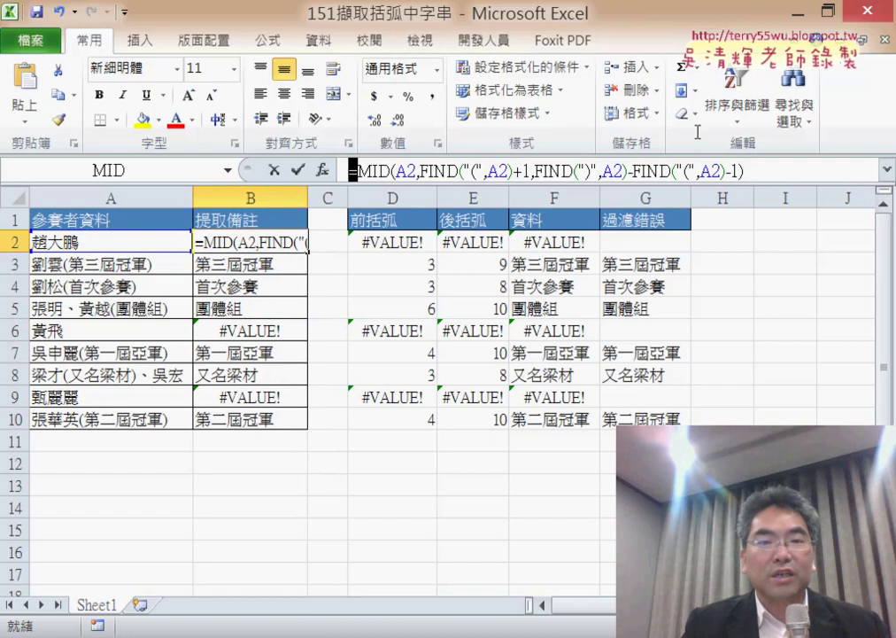
drag(358, 170, 743, 171)
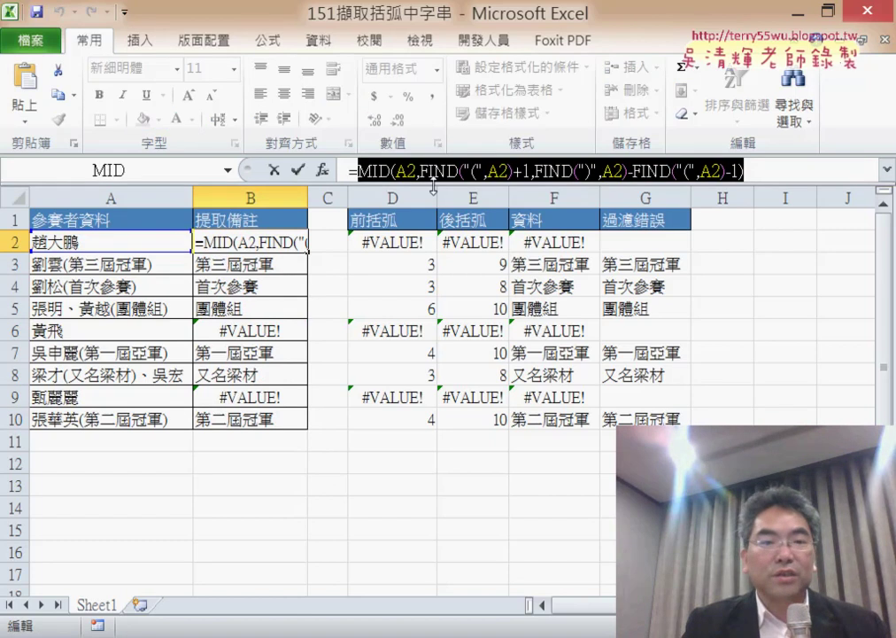
click(274, 169)
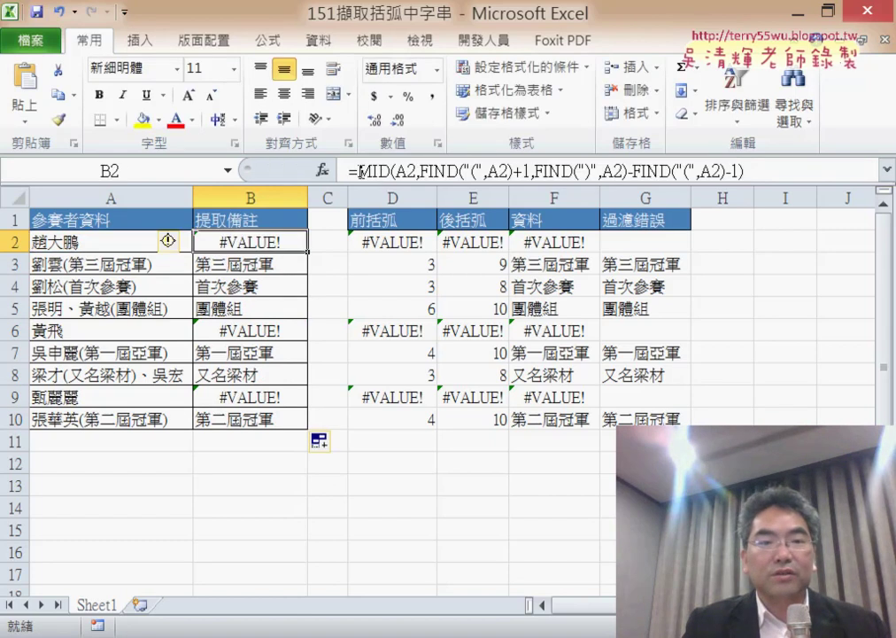
drag(360, 170, 746, 170)
right_click(690, 169)
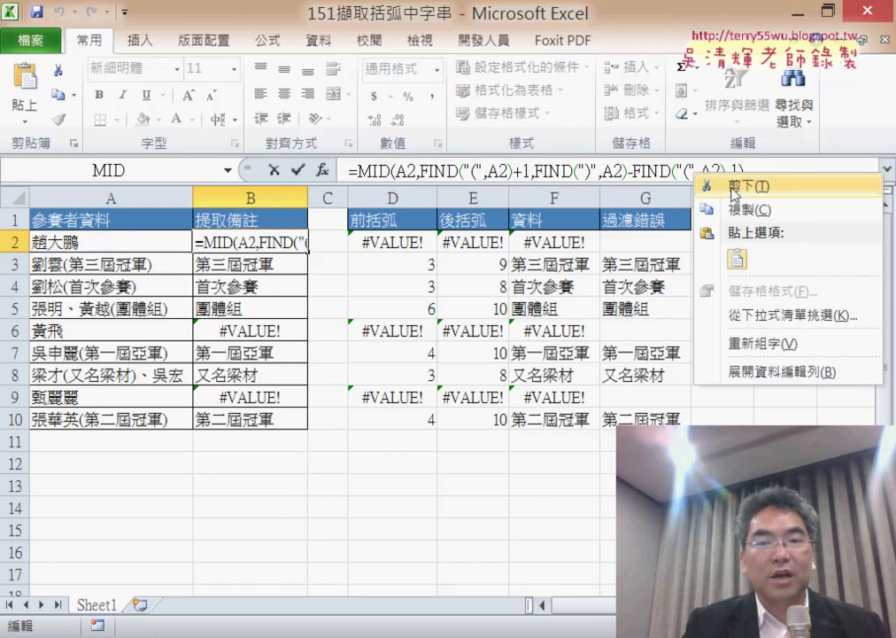
click(727, 184)
- Wrap B2's MID expression in IFERROR with "" as the error value
click(325, 169)
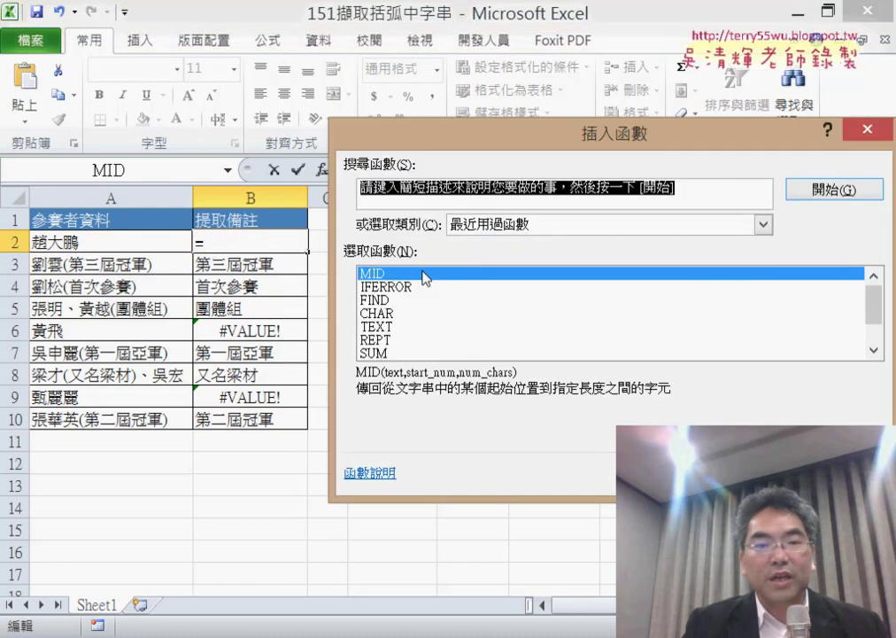
double_click(410, 287)
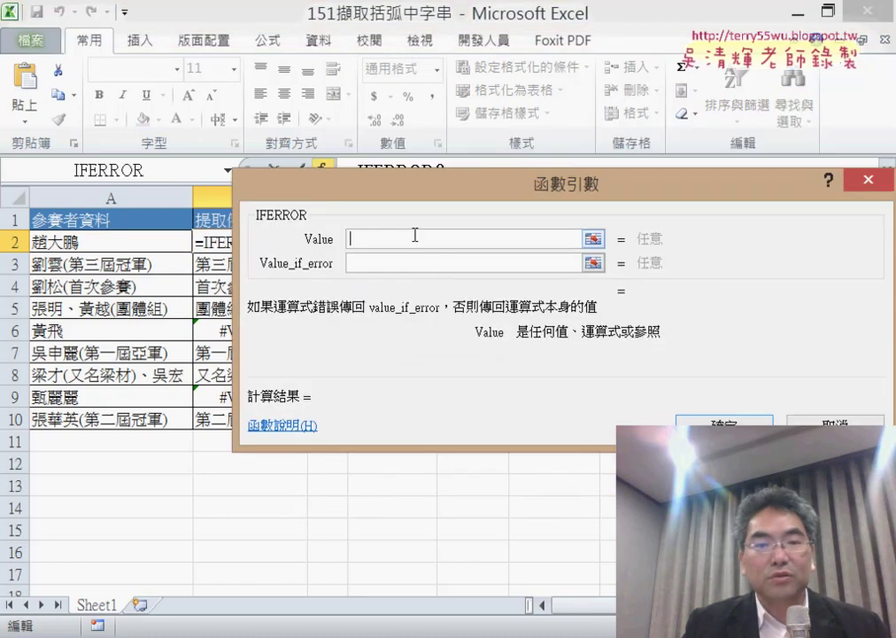
click(448, 296)
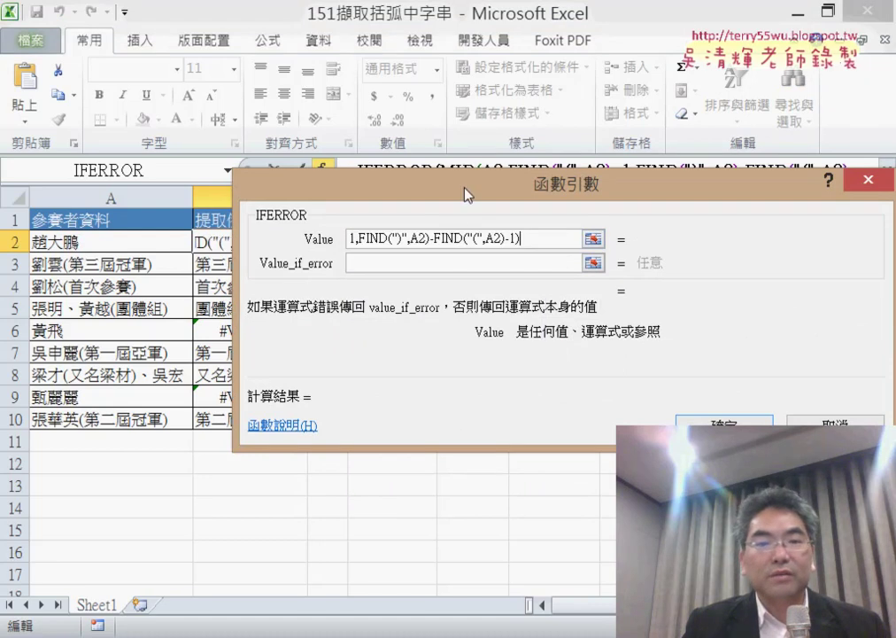
drag(466, 194, 615, 189)
click(542, 257)
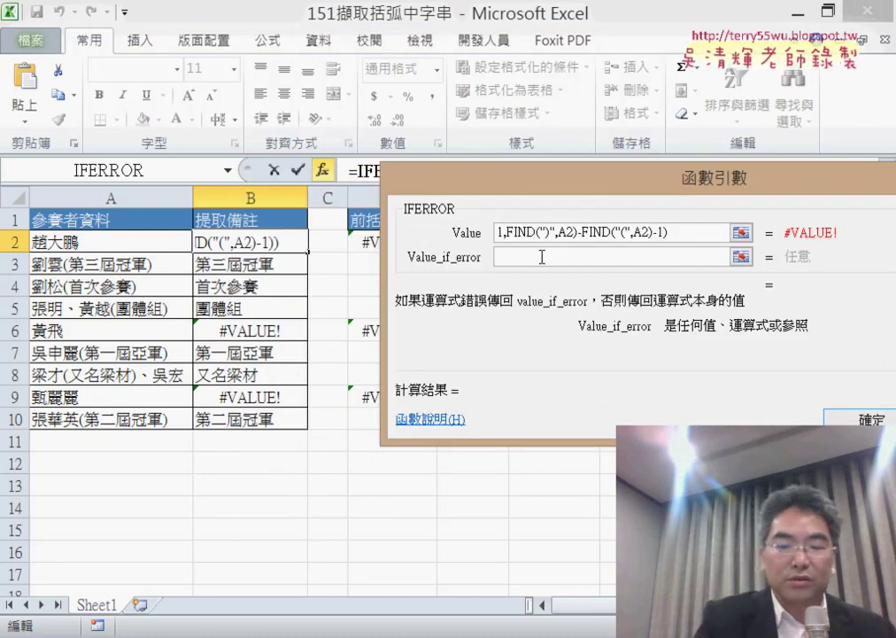
text("")
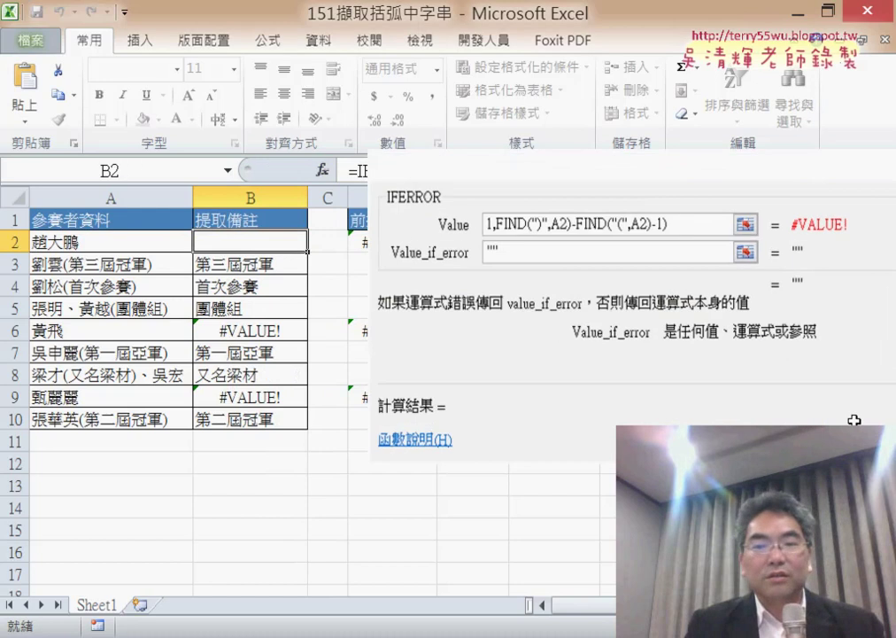
key(Return)
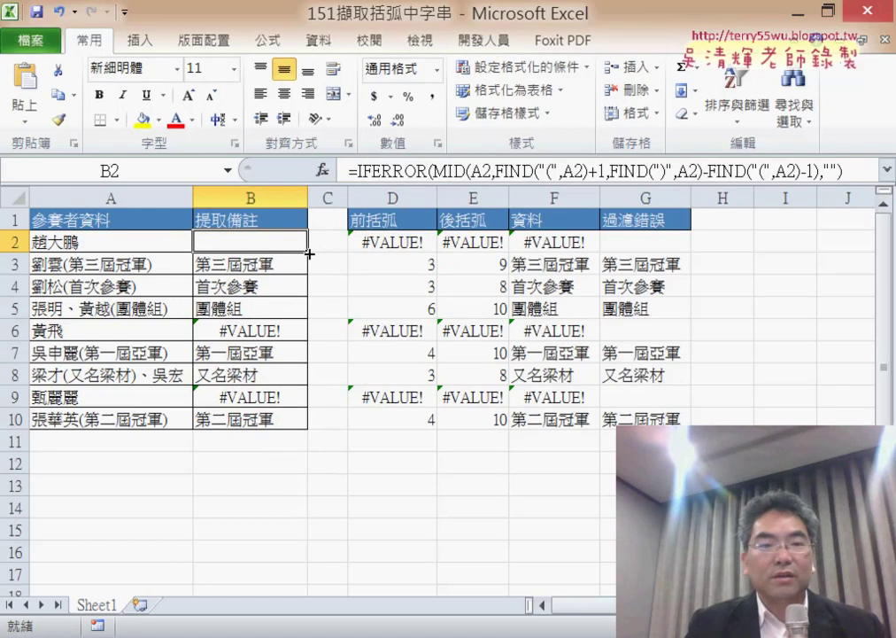
- Copy B2's IFERROR formula down to B10 and select helper columns D to G
double_click(308, 252)
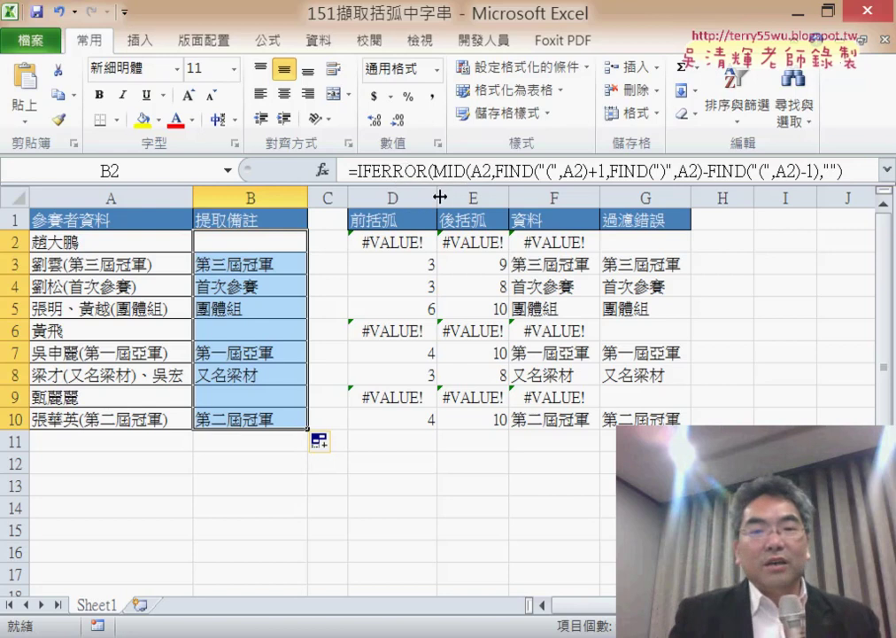
drag(416, 196, 619, 226)
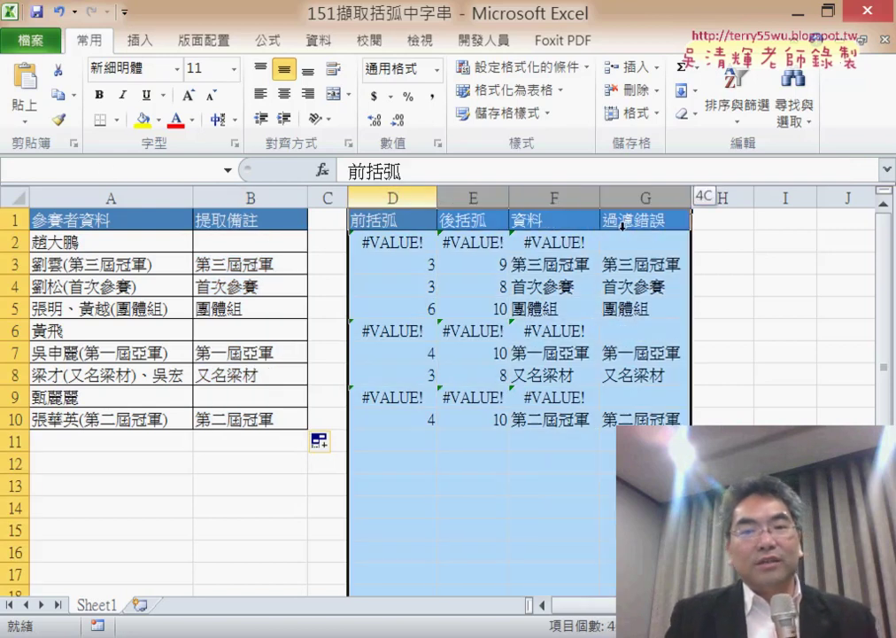